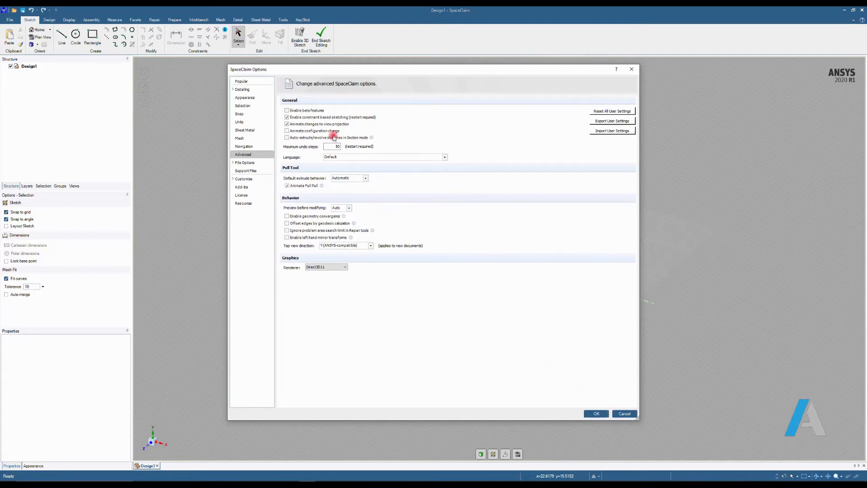
Dismiss the advanced options without saving changes and orient the sketch plane to plan view, ready for the Line tool
{"action": "left_click", "coordinate": [624, 414]}
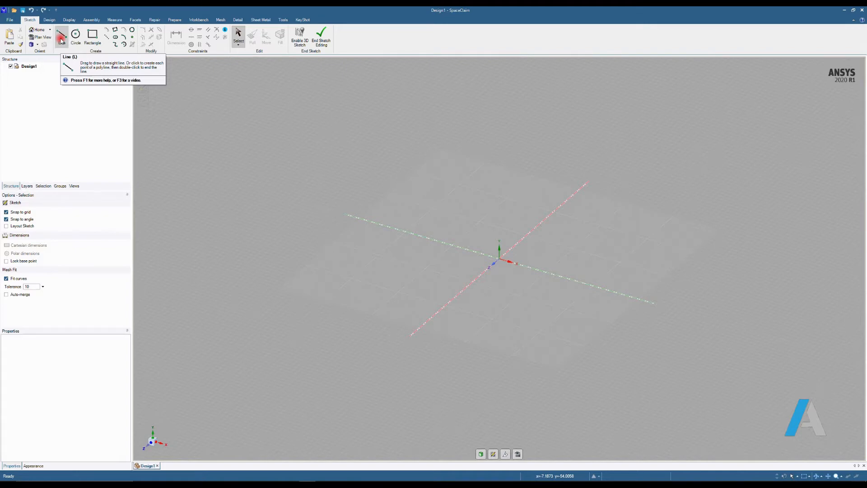
{"action": "left_click", "coordinate": [318, 143]}
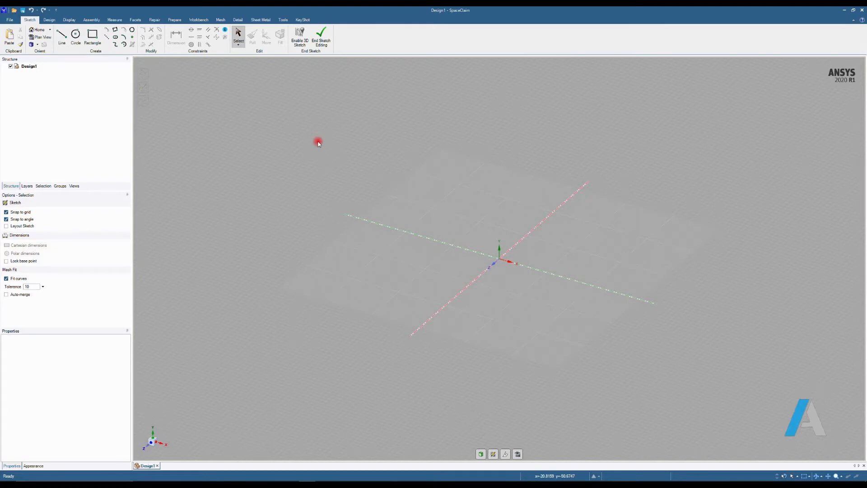
{"action": "key", "text": "l"}
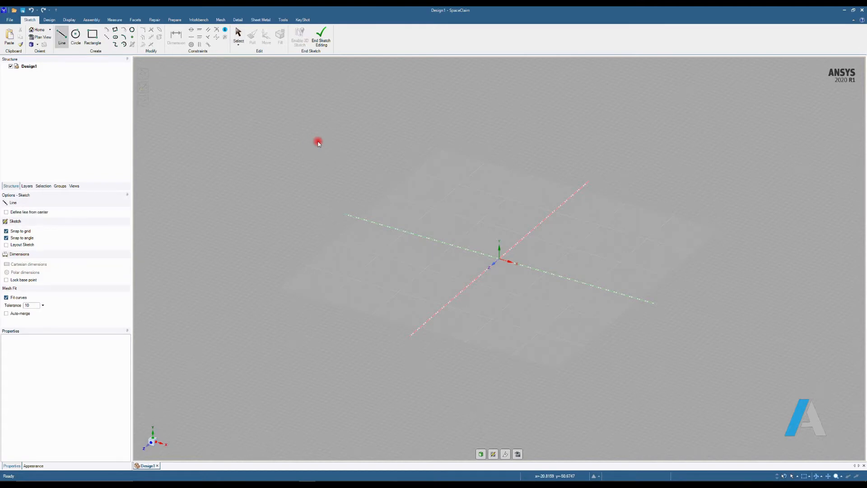
{"action": "left_click", "coordinate": [62, 39]}
{"action": "left_click", "coordinate": [38, 39]}
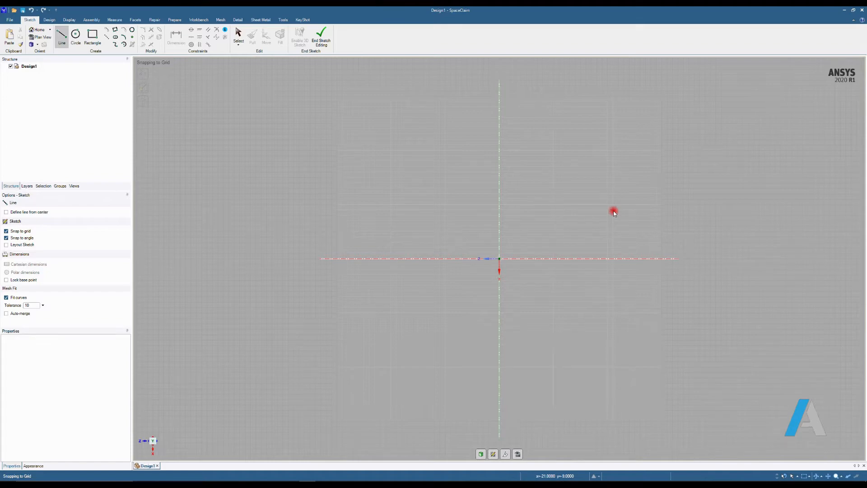
Sketch a closed, irregular T-shaped outline of eight connected lines around the origin, about 43 mm wide
{"action": "left_click", "coordinate": [597, 210]}
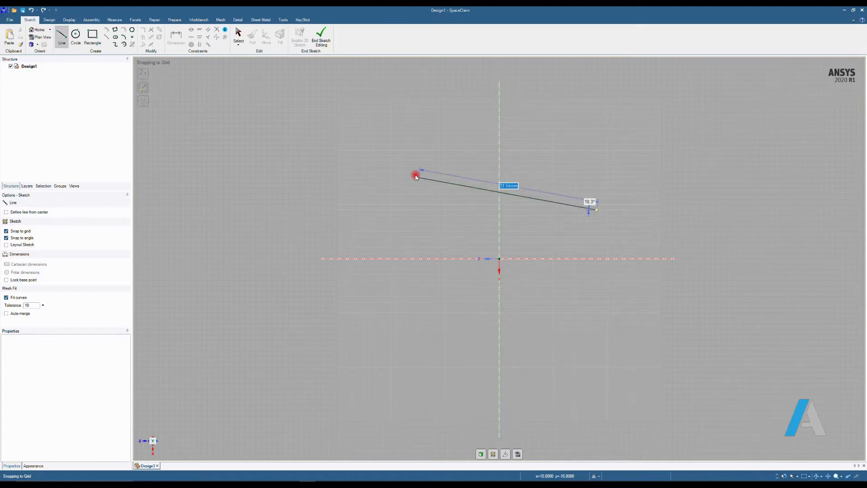
{"action": "left_click", "coordinate": [385, 162]}
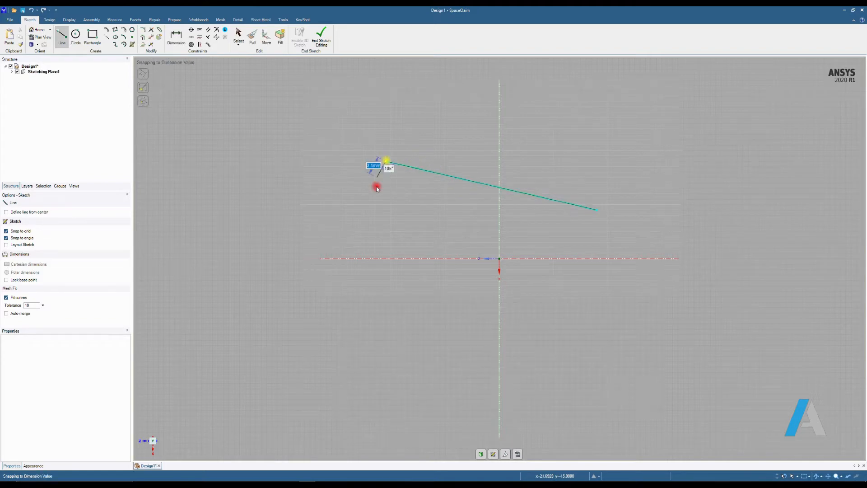
{"action": "left_click", "coordinate": [364, 221]}
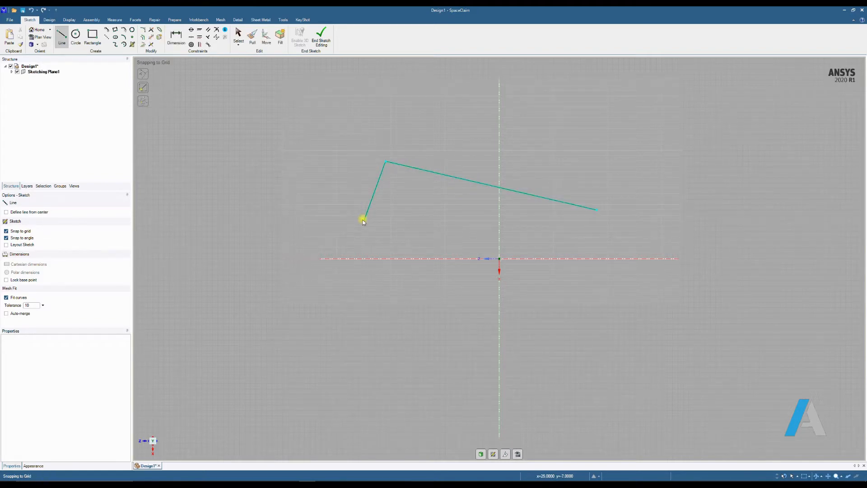
{"action": "left_click", "coordinate": [434, 209]}
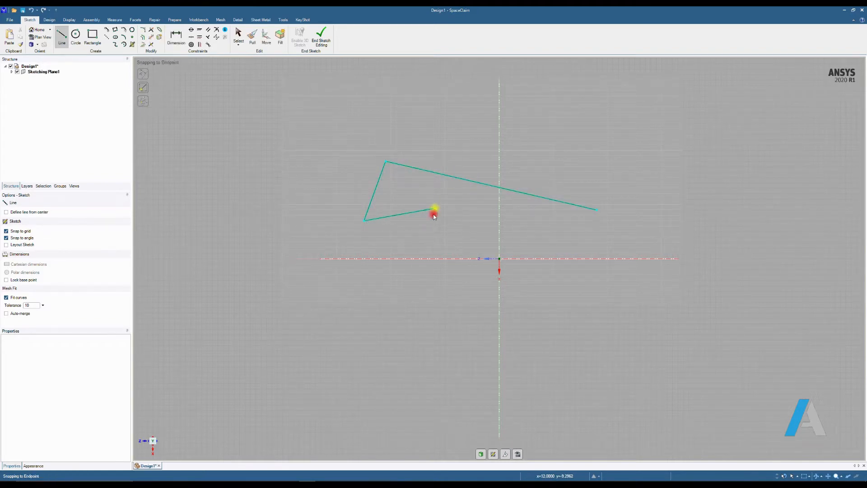
{"action": "left_click", "coordinate": [435, 334]}
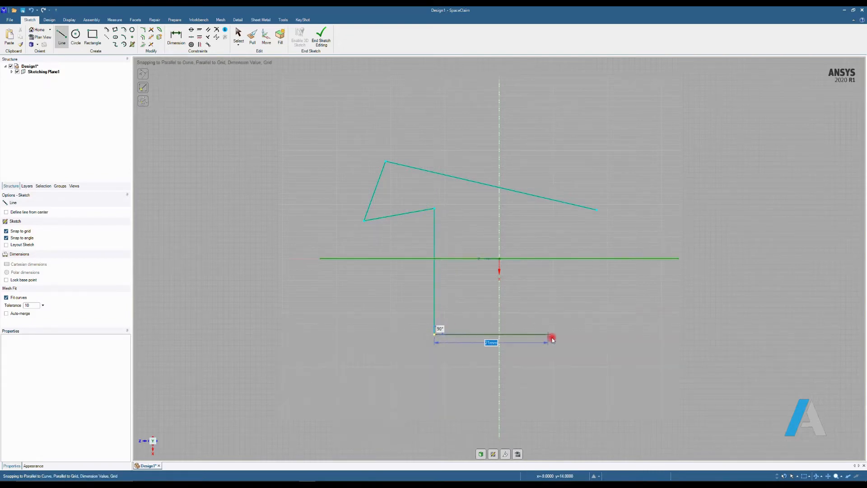
{"action": "left_click", "coordinate": [559, 355]}
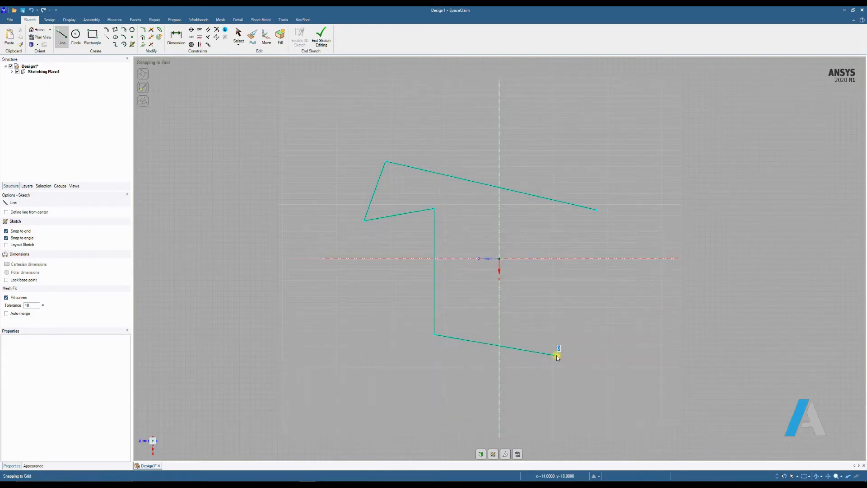
{"action": "left_click", "coordinate": [541, 237]}
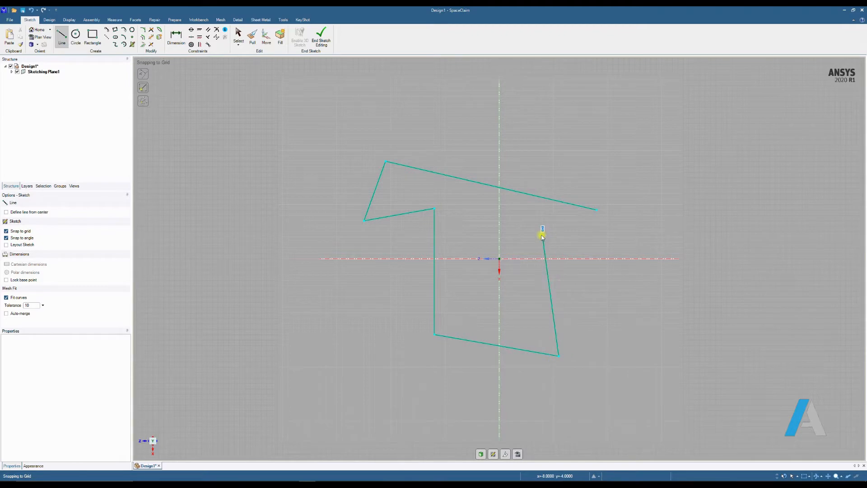
{"action": "left_click", "coordinate": [596, 247]}
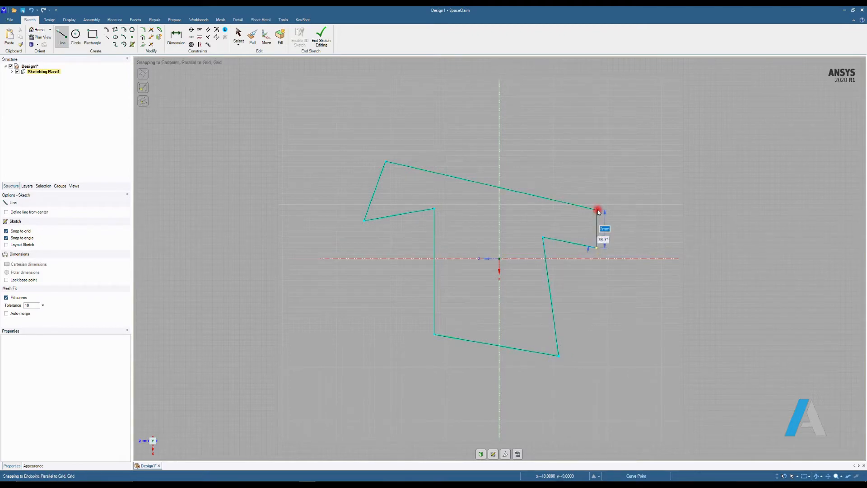
{"action": "left_click", "coordinate": [597, 210]}
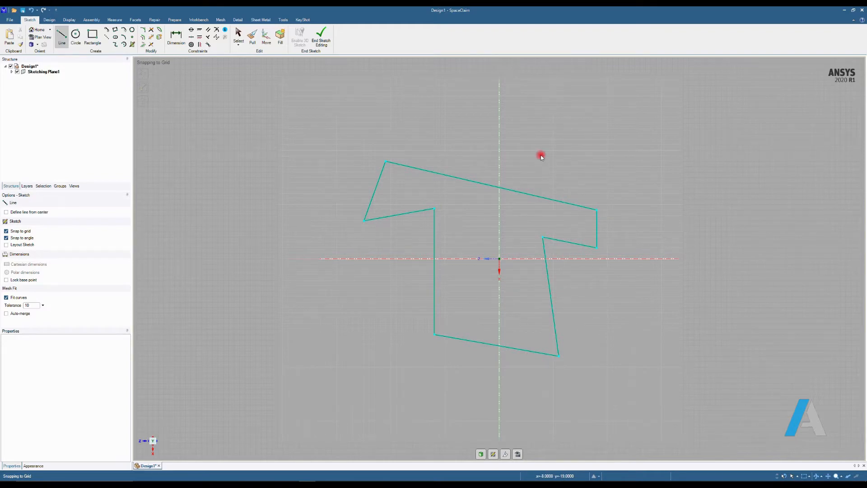
{"action": "key", "text": "s"}
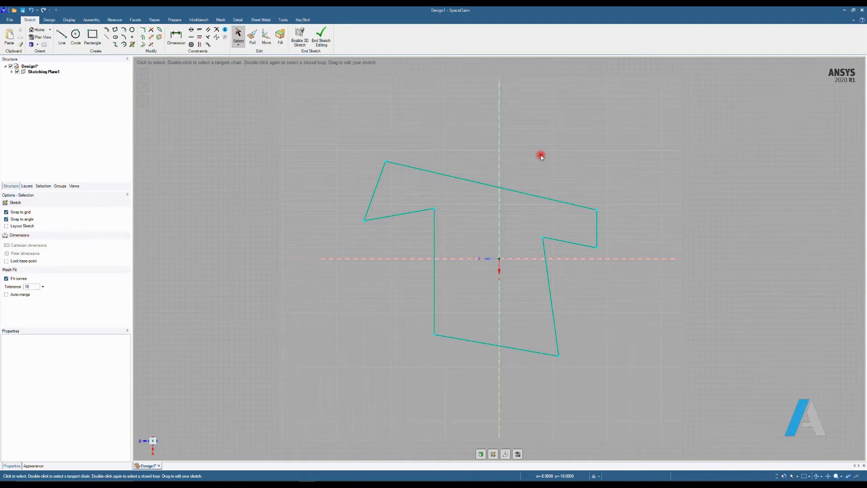
Apply horizontal constraints to the profile's slanted top edge, bottom edge, right ledge and left ledge
{"action": "left_click", "coordinate": [201, 37]}
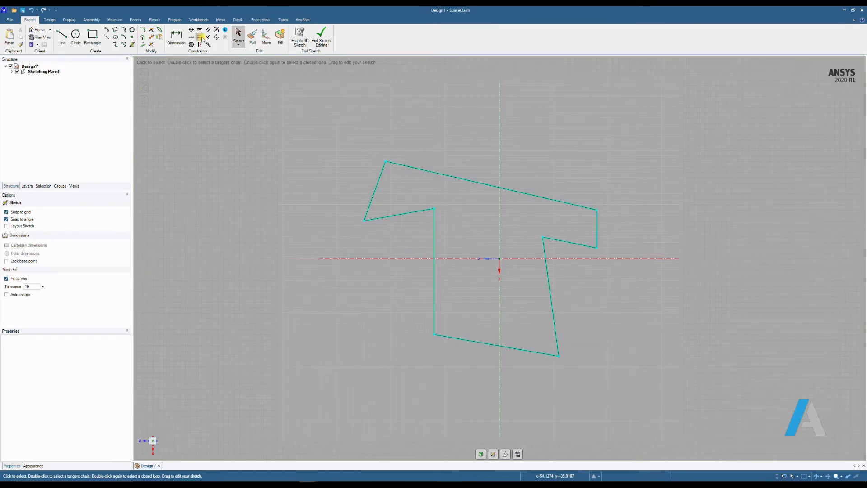
{"action": "left_click", "coordinate": [529, 194]}
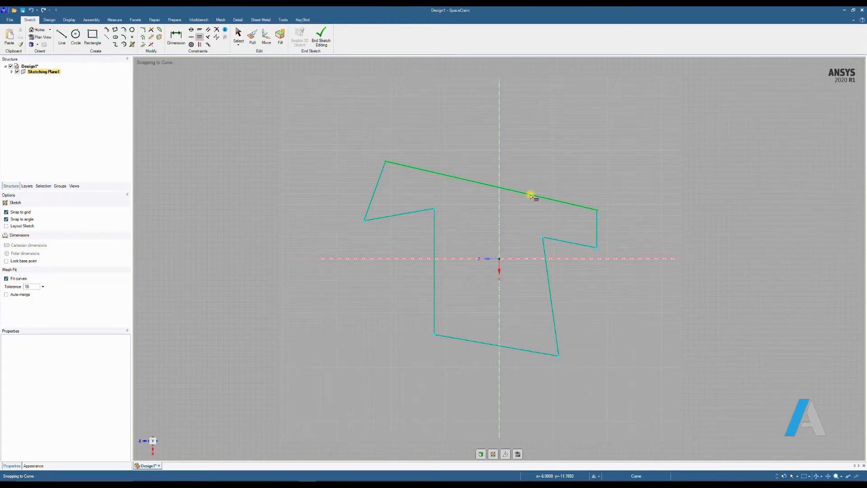
{"action": "left_click", "coordinate": [515, 348]}
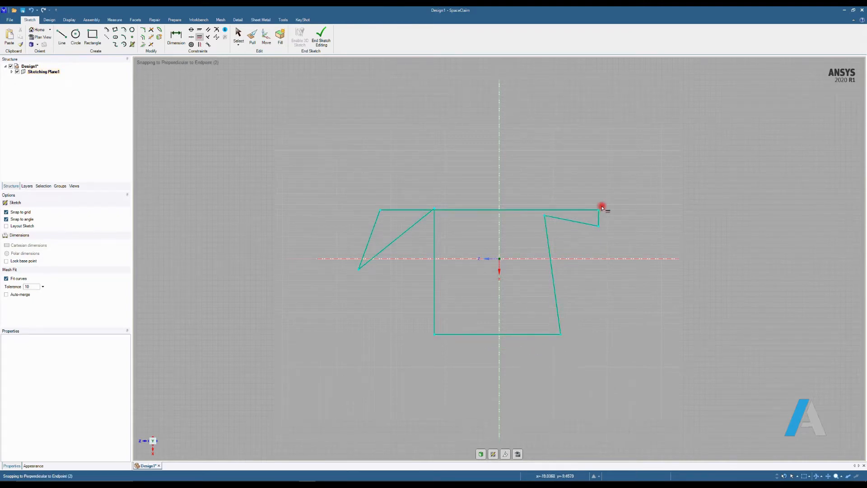
{"action": "left_click", "coordinate": [578, 223]}
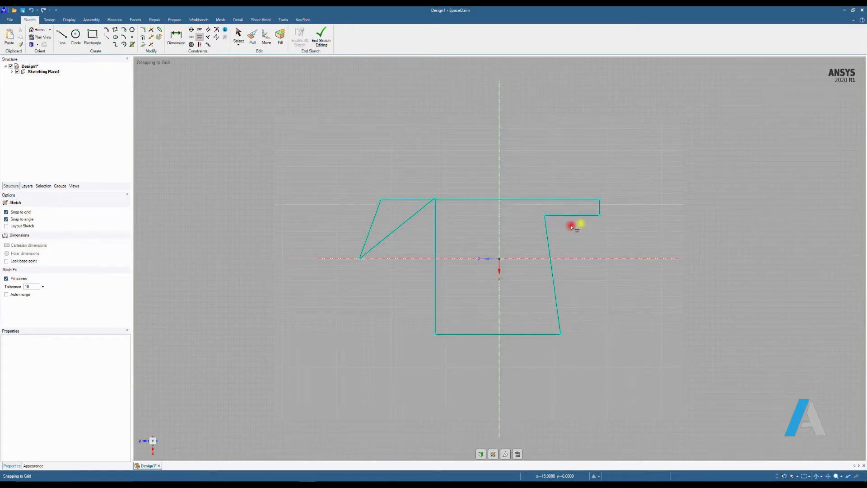
{"action": "left_click", "coordinate": [410, 217]}
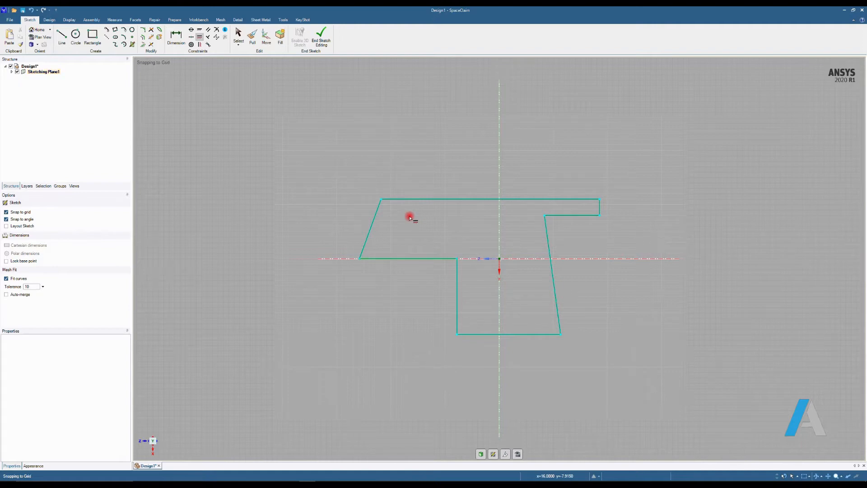
Apply vertical constraints to the profile's slanted outer left edge and the right edge of the stem
{"action": "left_click", "coordinate": [200, 44]}
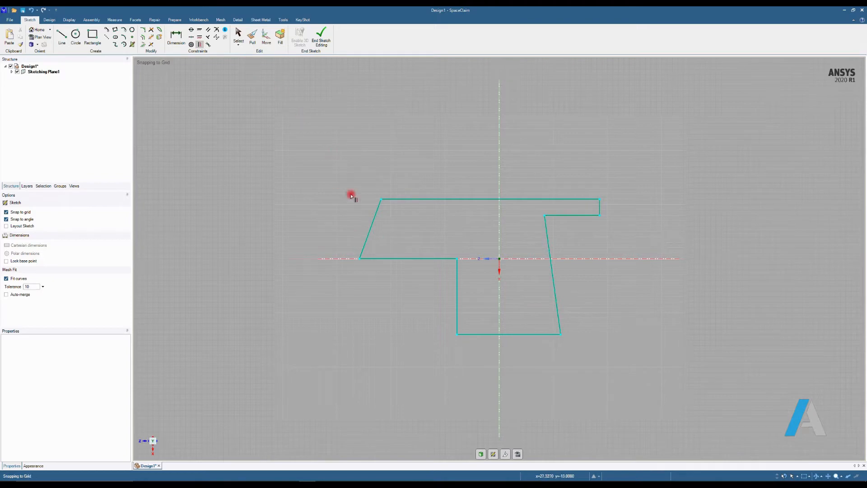
{"action": "left_click", "coordinate": [374, 226]}
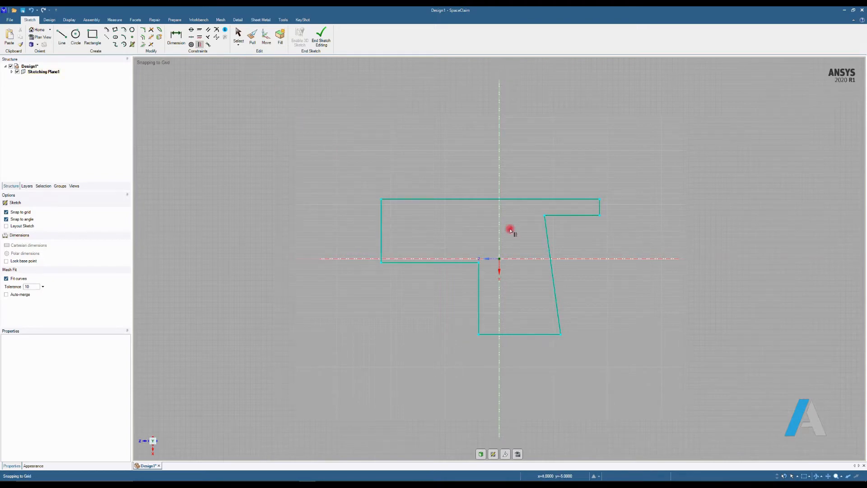
{"action": "left_click", "coordinate": [550, 239]}
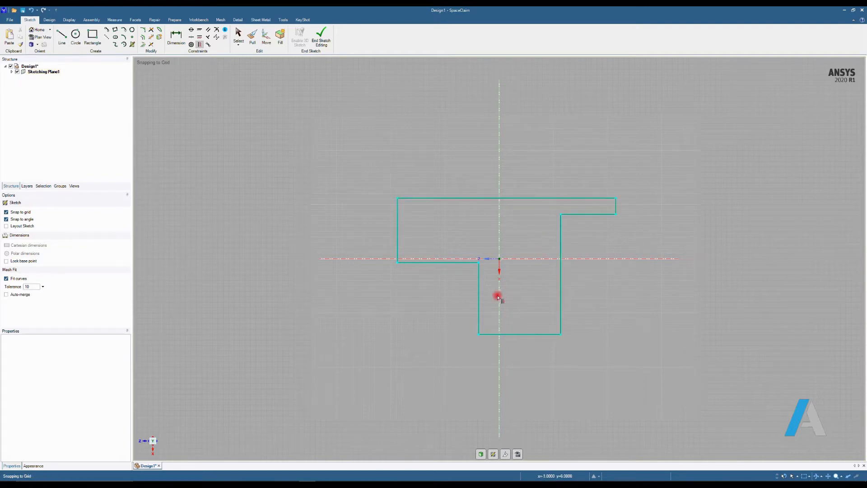
{"action": "left_click", "coordinate": [306, 305]}
Move the profile's upper-left corner around to reshape it, leaving the top edge about 39.5 mm and the left edge about 13.7 mm long
{"action": "key", "text": "s"}
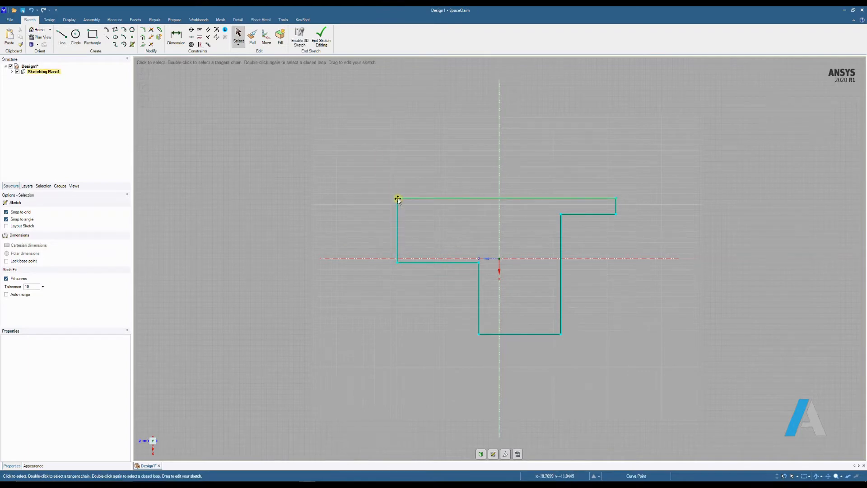
{"action": "mouse_move", "coordinate": [399, 202]}
{"action": "left_mouse_down"}
{"action": "mouse_move", "coordinate": [370, 169]}
{"action": "mouse_move", "coordinate": [442, 198]}
{"action": "mouse_move", "coordinate": [359, 158]}
{"action": "mouse_move", "coordinate": [424, 193]}
{"action": "left_mouse_up"}
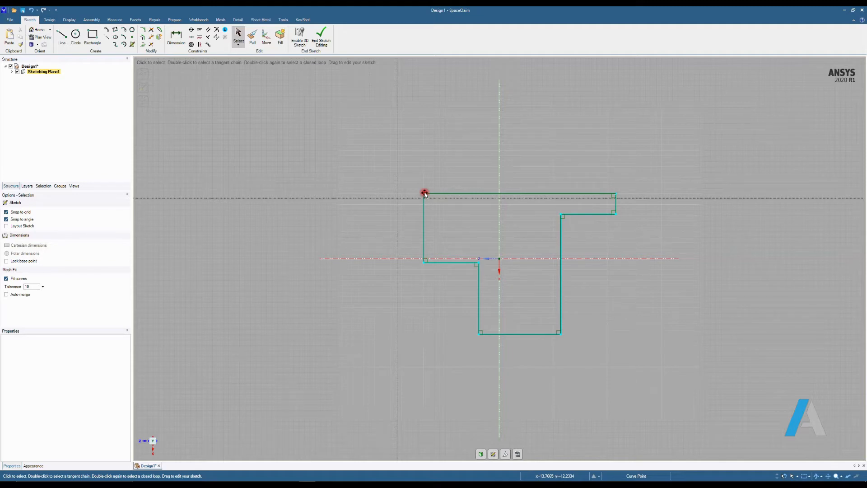
{"action": "left_click_drag", "start_coordinate": [424, 194], "coordinate": [402, 189]}
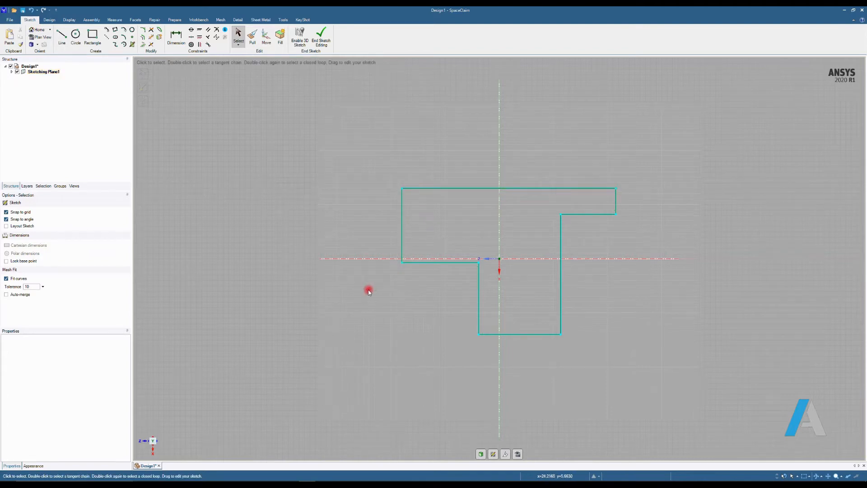
Dimension the profile's top edge above the sketch and set its length to 30 mm
{"action": "left_click", "coordinate": [176, 37]}
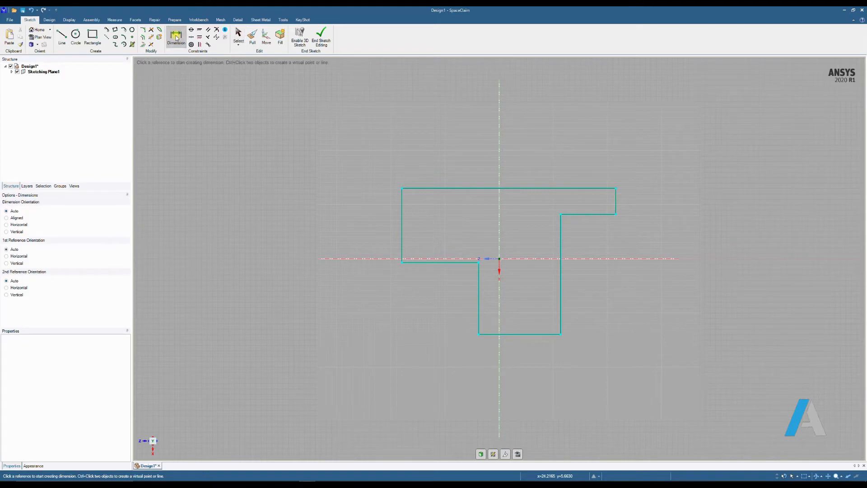
{"action": "left_click", "coordinate": [521, 188]}
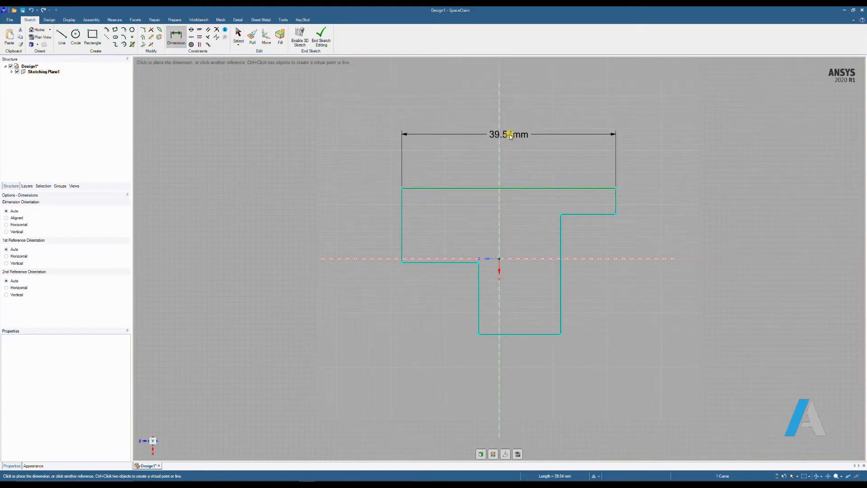
{"action": "left_click", "coordinate": [514, 136]}
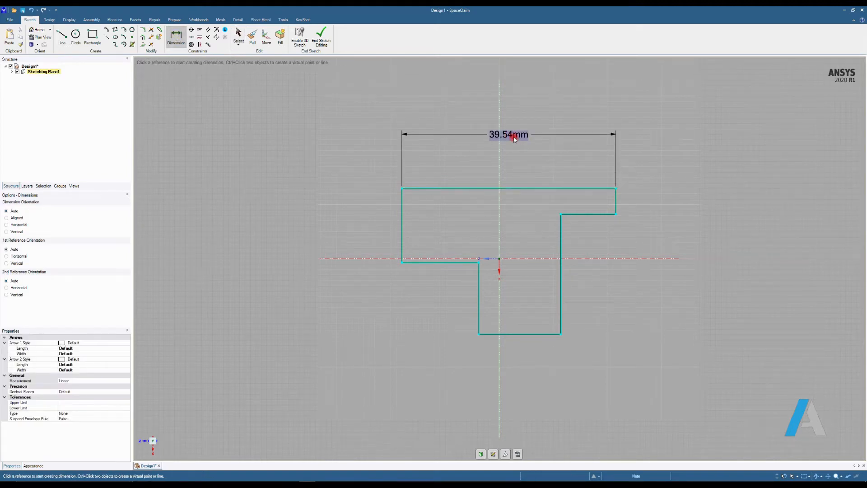
{"action": "double_click", "coordinate": [514, 138]}
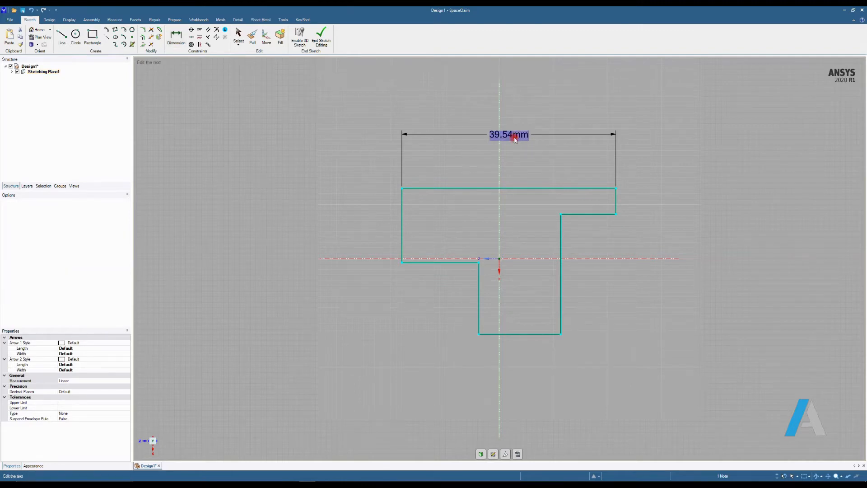
{"action": "type", "text": "30"}
{"action": "key", "text": "Return"}
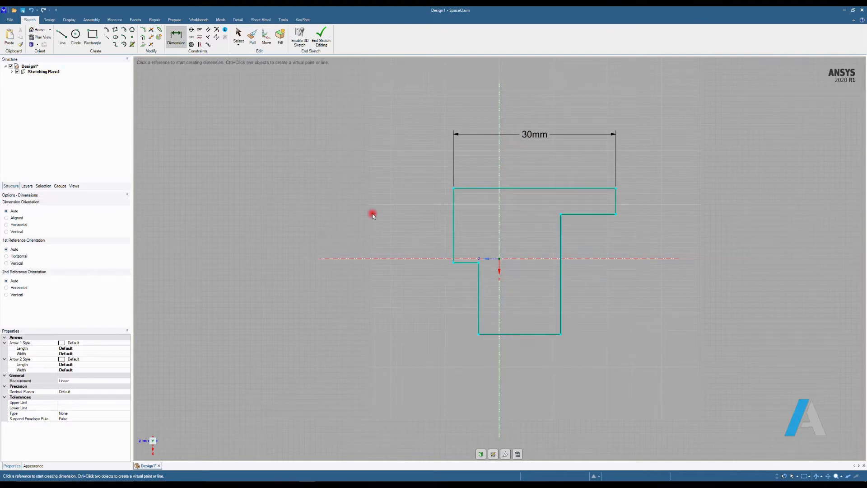
Dimension the profile's outer left vertical edge and set its length to 15 mm
{"action": "left_click", "coordinate": [455, 215]}
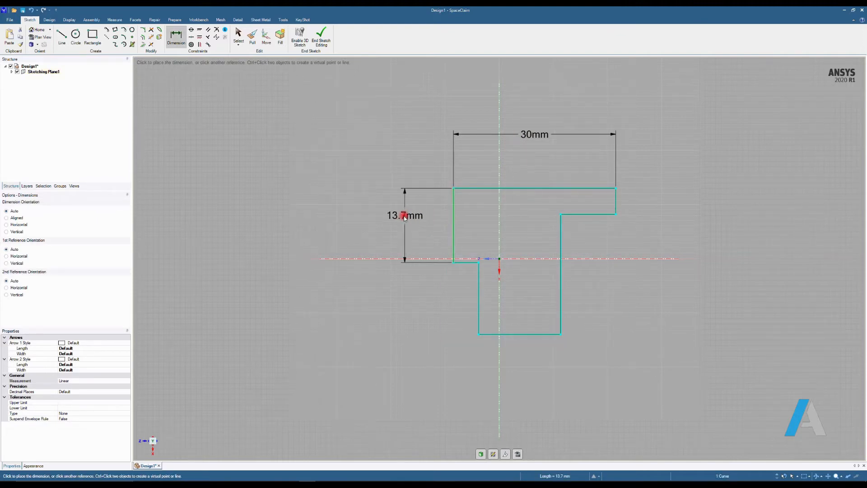
{"action": "left_click", "coordinate": [404, 219]}
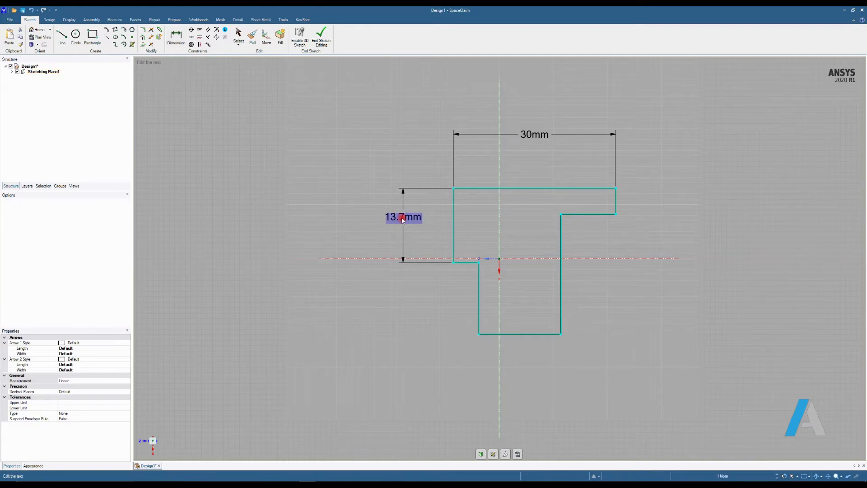
{"action": "type", "text": "15"}
{"action": "key", "text": "Return"}
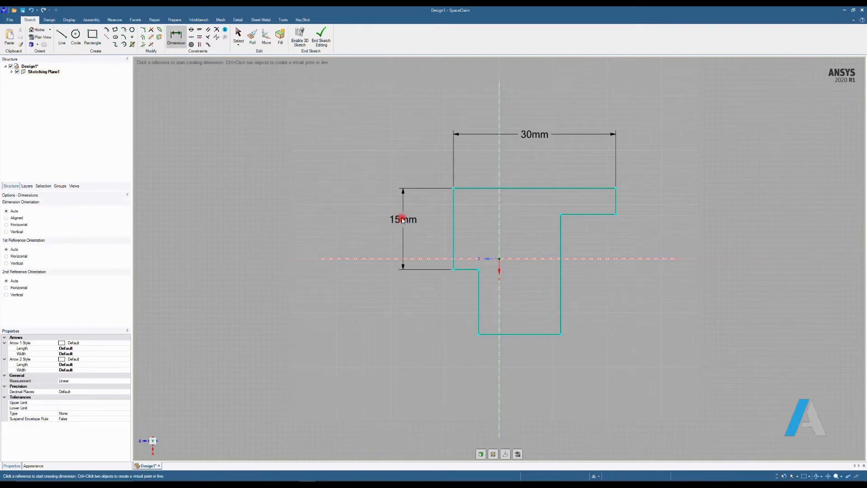
Dimension the profile's outer right vertical edge and set its length to 15 mm
{"action": "left_click", "coordinate": [616, 208]}
{"action": "left_click", "coordinate": [685, 209]}
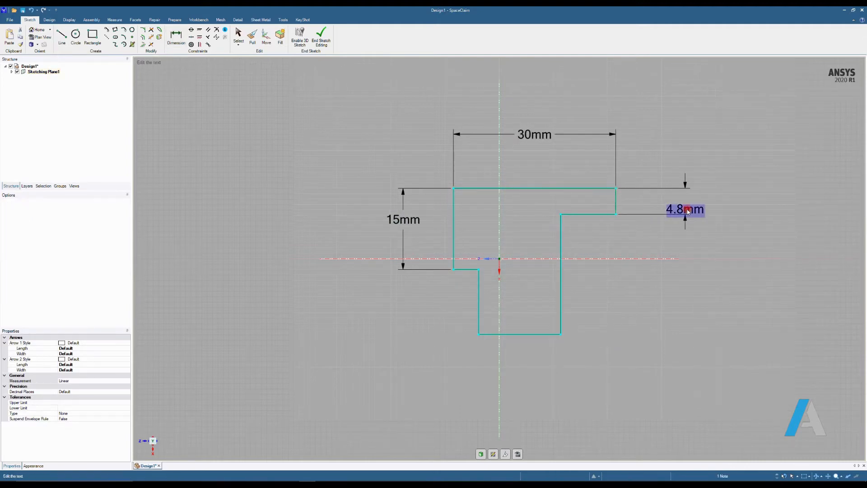
{"action": "type", "text": "15"}
{"action": "key", "text": "Return"}
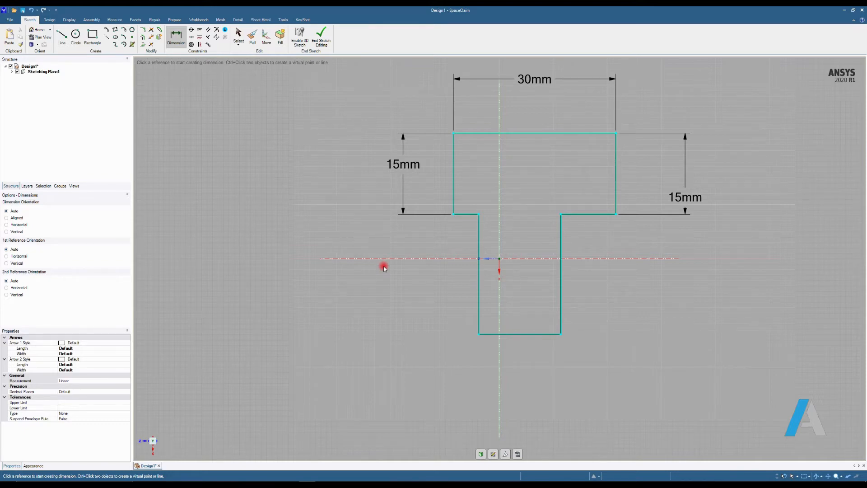
Dimension the bottom edge of the profile's stem below the sketch and set its length to 10 mm
{"action": "left_click", "coordinate": [540, 335]}
{"action": "left_click", "coordinate": [540, 336]}
{"action": "left_click", "coordinate": [535, 368]}
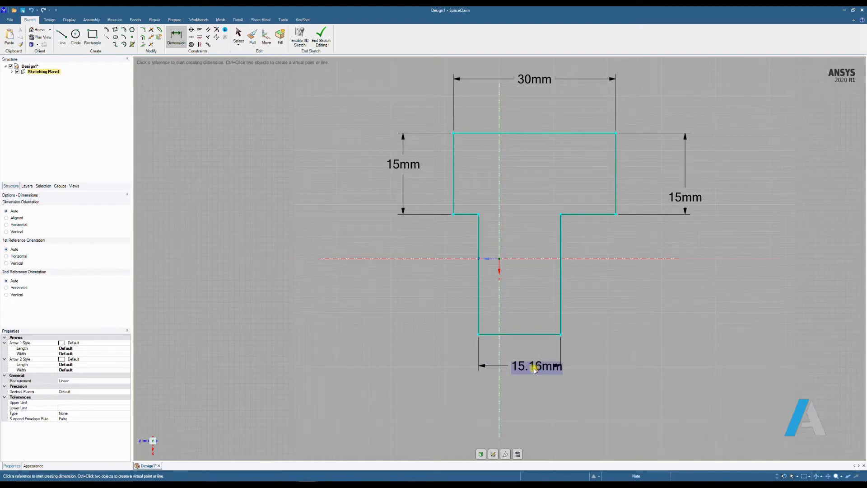
{"action": "left_click", "coordinate": [526, 359]}
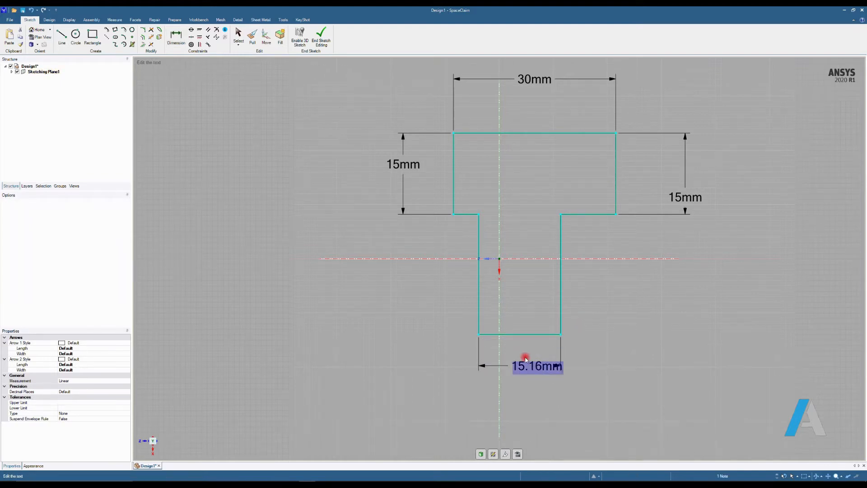
{"action": "type", "text": "10"}
{"action": "key", "text": "Return"}
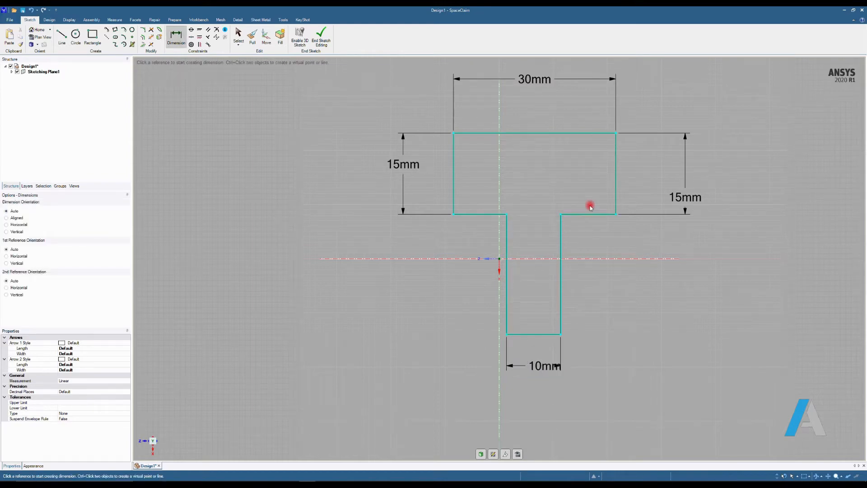
Dimension the right horizontal shoulder edge of the T-profile and set its length to 10 mm
{"action": "left_click", "coordinate": [603, 215]}
{"action": "left_click", "coordinate": [600, 244]}
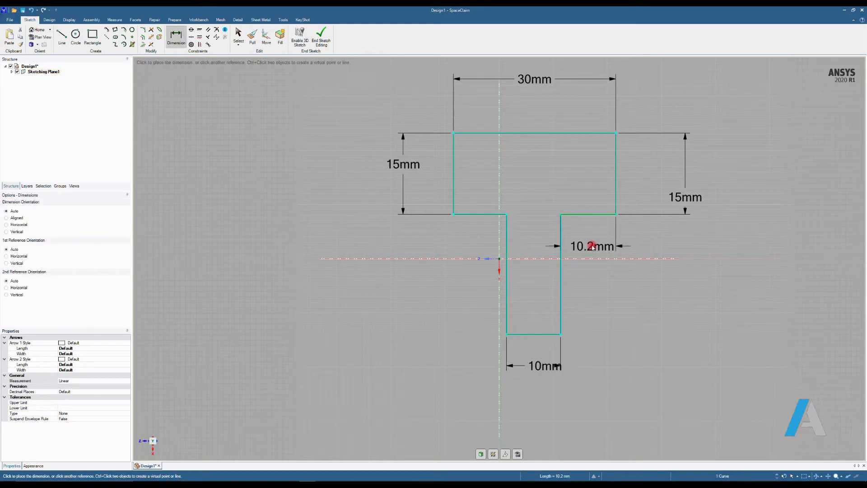
{"action": "left_click", "coordinate": [601, 245]}
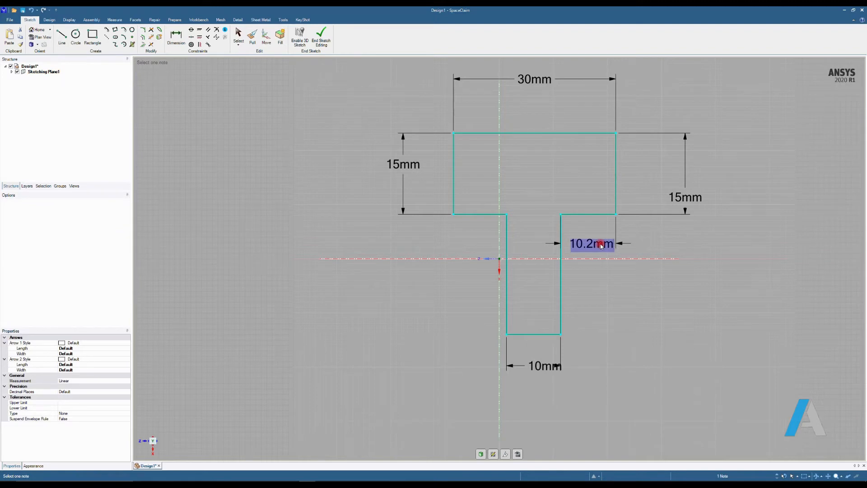
{"action": "type", "text": "10"}
{"action": "key", "text": "Return"}
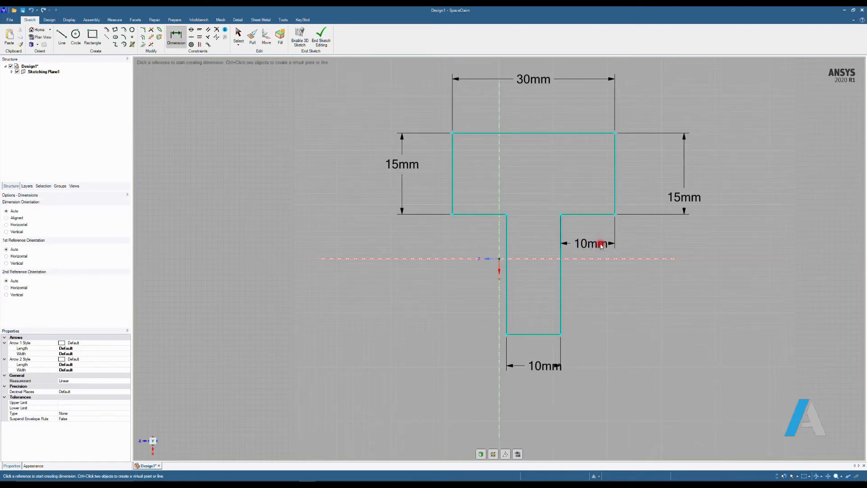
Try adding a dimension to the left horizontal shoulder edge of the T-profile, placed below the edge
{"action": "left_click", "coordinate": [473, 215]}
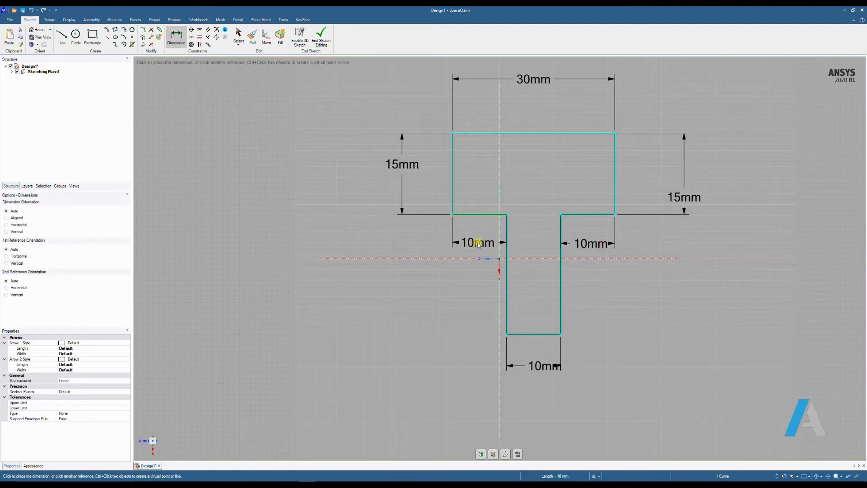
{"action": "left_click", "coordinate": [478, 244]}
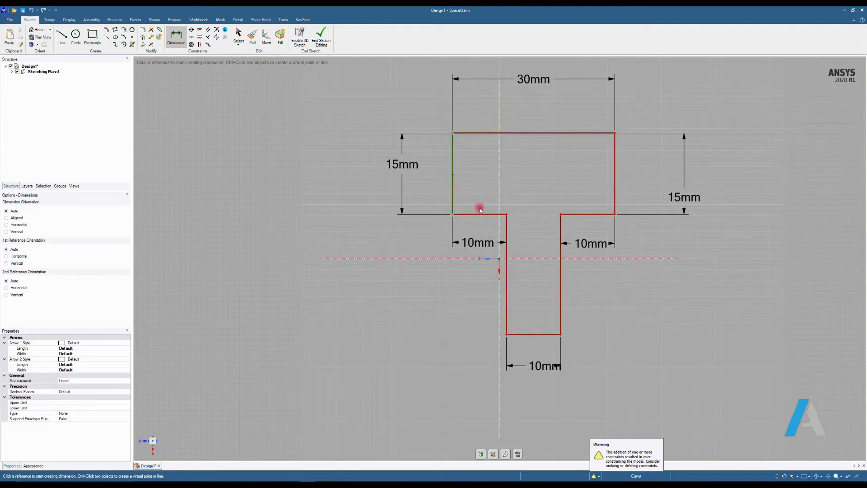
{"action": "left_click", "coordinate": [640, 451]}
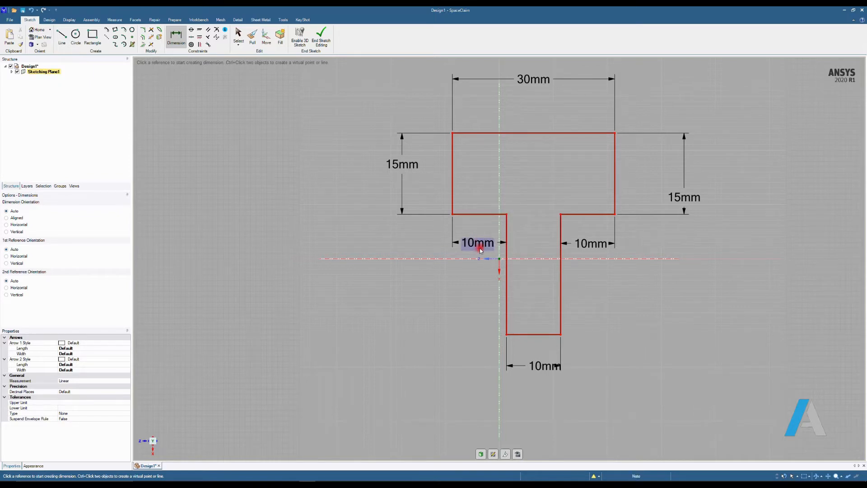
Delete the redundant dimension on the left shoulder edge
{"action": "left_click", "coordinate": [453, 238]}
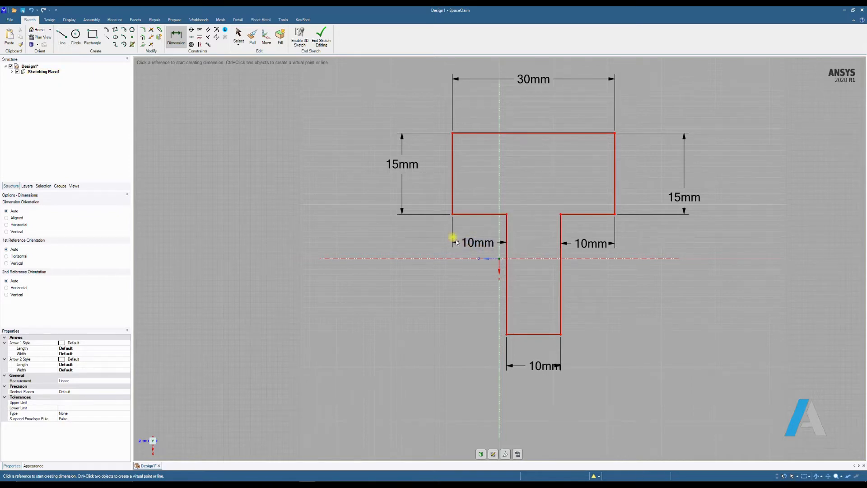
{"action": "left_click", "coordinate": [466, 244]}
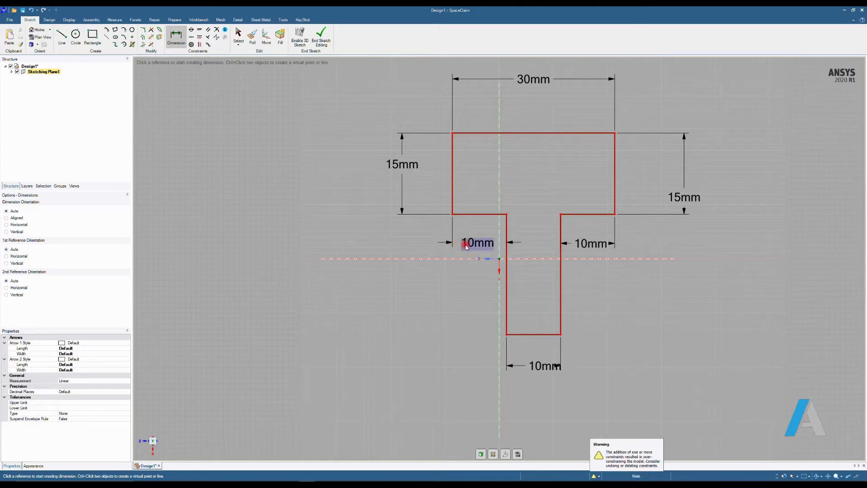
{"action": "double_click", "coordinate": [465, 244]}
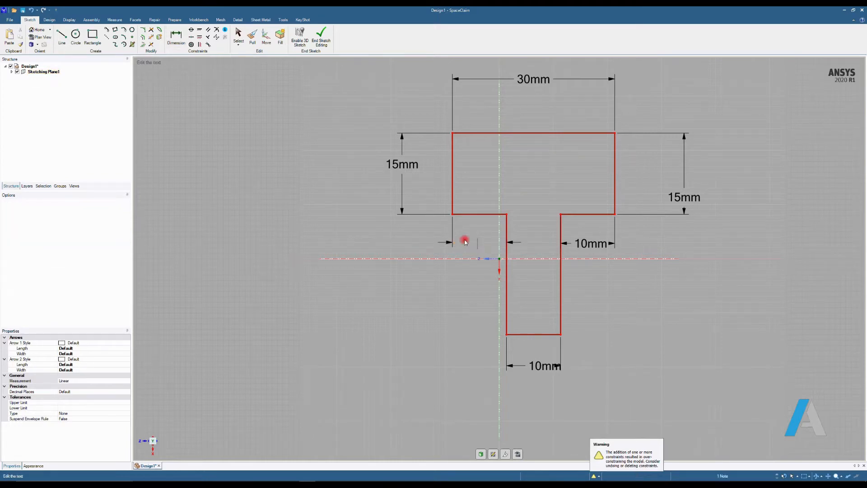
{"action": "left_click", "coordinate": [453, 229]}
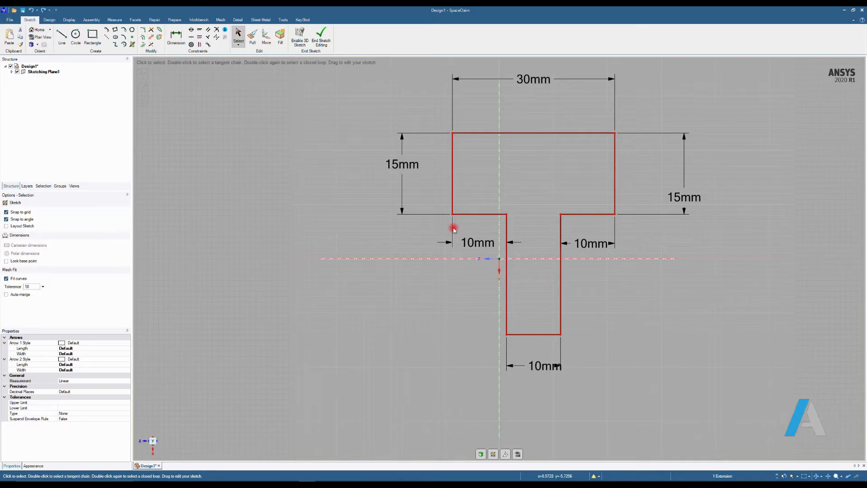
{"action": "key", "text": "Delete"}
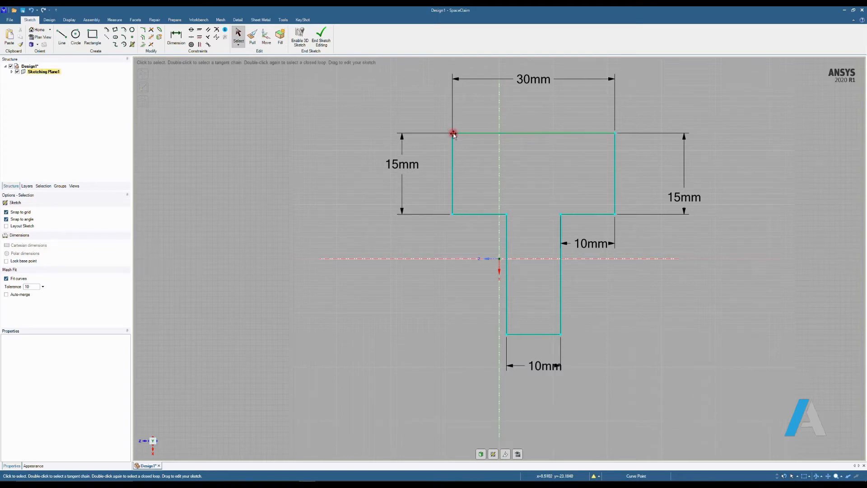
Shift the profile by its upper-left corner and then by its upper-right corner to test its remaining freedom
{"action": "mouse_move", "coordinate": [452, 132]}
{"action": "left_mouse_down"}
{"action": "mouse_move", "coordinate": [365, 154]}
{"action": "mouse_move", "coordinate": [370, 188]}
{"action": "mouse_move", "coordinate": [370, 126]}
{"action": "mouse_move", "coordinate": [362, 183]}
{"action": "mouse_move", "coordinate": [360, 134]}
{"action": "mouse_move", "coordinate": [364, 181]}
{"action": "mouse_move", "coordinate": [362, 149]}
{"action": "mouse_move", "coordinate": [364, 161]}
{"action": "left_mouse_up"}
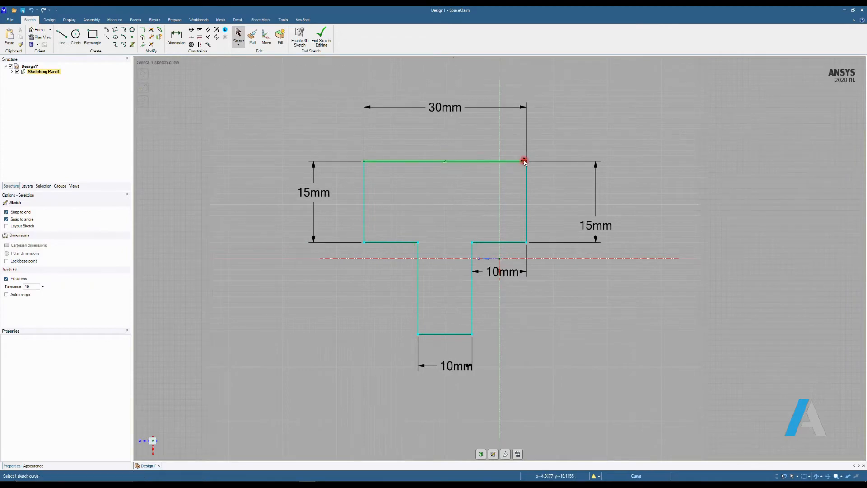
{"action": "mouse_move", "coordinate": [526, 160]}
{"action": "left_mouse_down"}
{"action": "mouse_move", "coordinate": [565, 161]}
{"action": "mouse_move", "coordinate": [574, 215]}
{"action": "mouse_move", "coordinate": [570, 166]}
{"action": "left_mouse_up"}
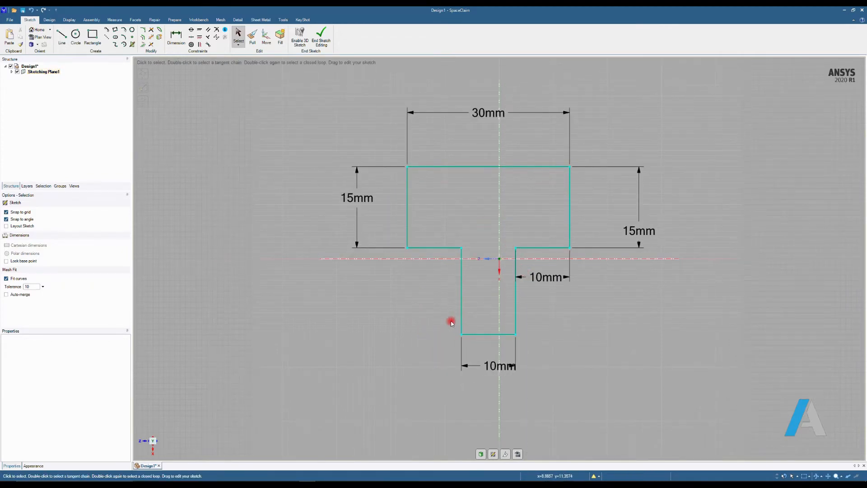
Dimension the left vertical edge of the profile's stem and set its length to 15 mm
{"action": "left_click", "coordinate": [176, 37]}
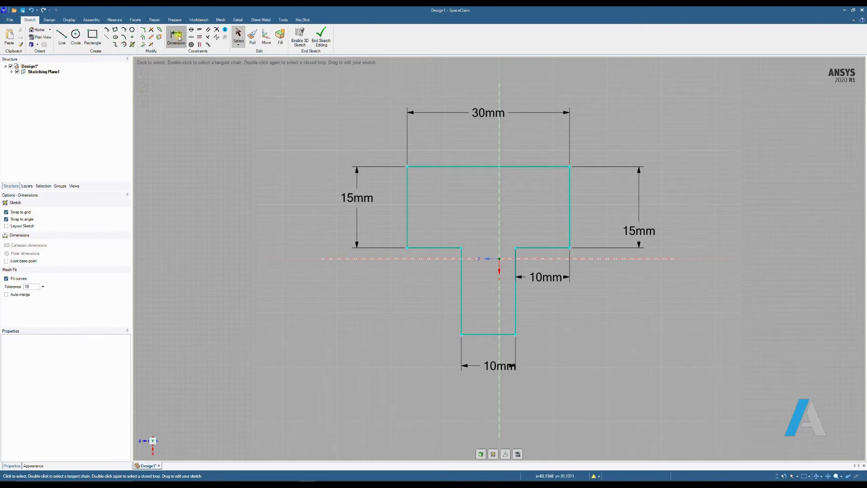
{"action": "left_click", "coordinate": [461, 289]}
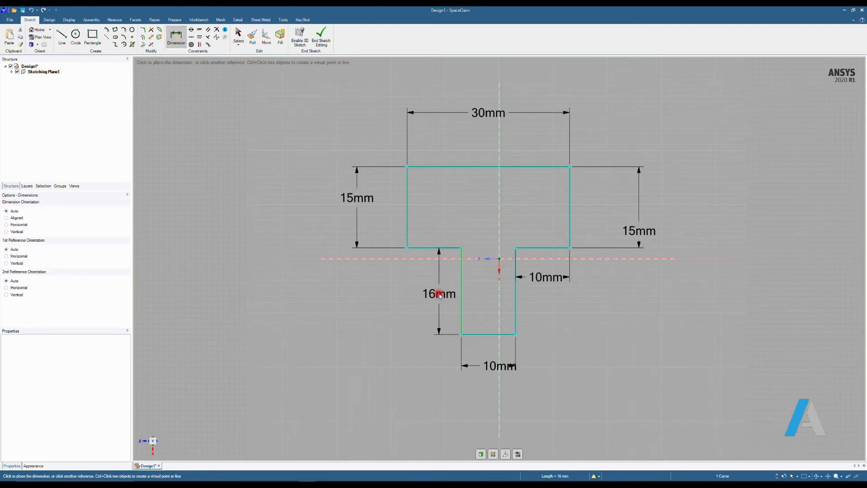
{"action": "left_click", "coordinate": [445, 292]}
{"action": "type", "text": "15"}
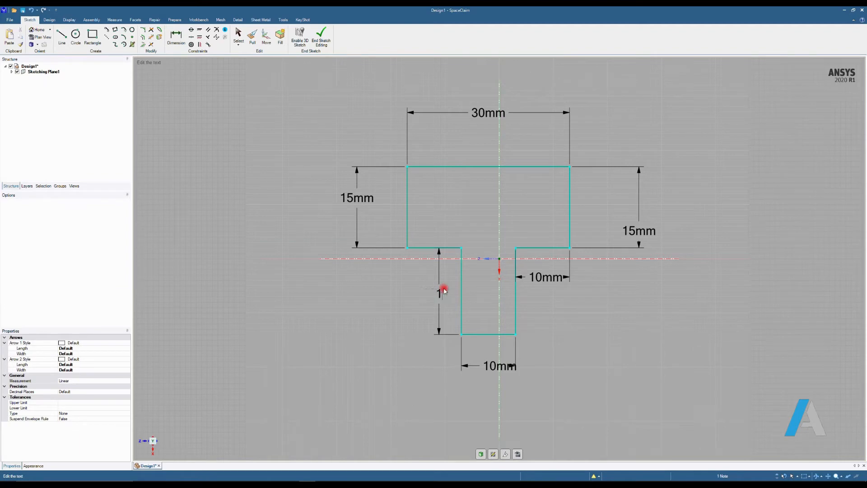
{"action": "key", "text": "Return"}
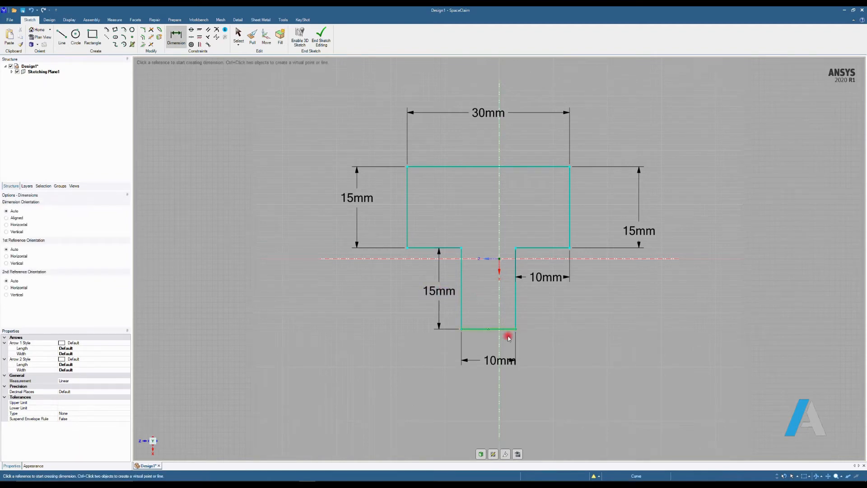
Try adding a dimension to the right vertical edge of the stem, and remove that redundant dimension again
{"action": "left_click", "coordinate": [516, 302]}
{"action": "left_click", "coordinate": [563, 310]}
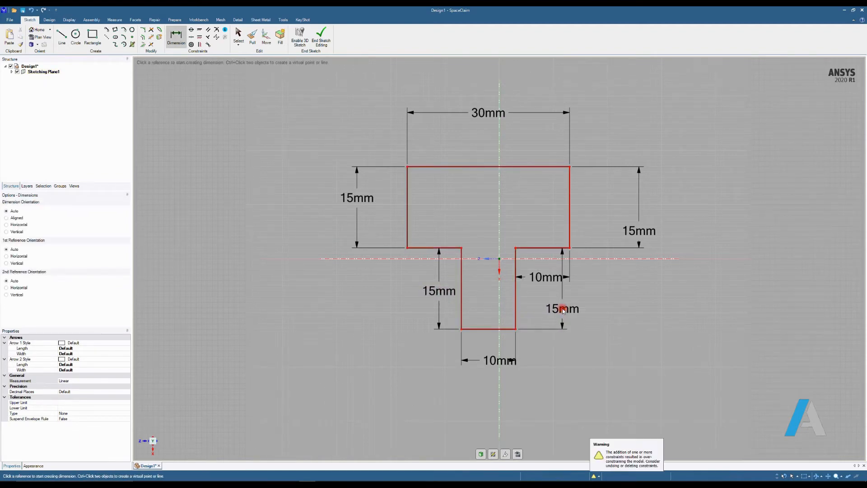
{"action": "left_click", "coordinate": [573, 339]}
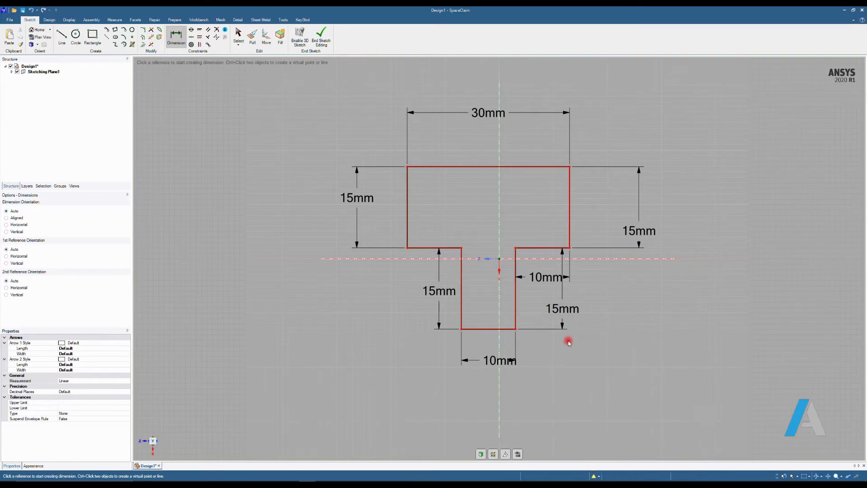
{"action": "key", "text": "Escape"}
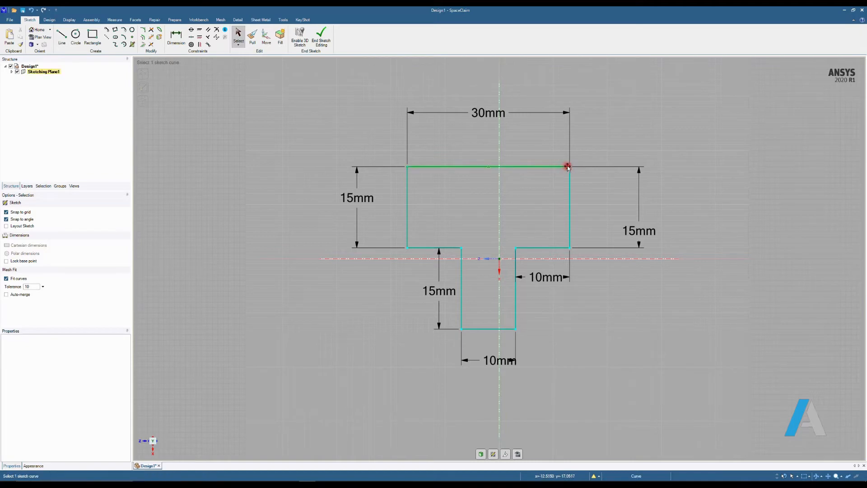
Move the profile so it is centred on the vertical axis and dimension its upper-right corner 15 mm from that axis
{"action": "mouse_move", "coordinate": [568, 167]}
{"action": "left_mouse_down"}
{"action": "mouse_move", "coordinate": [612, 150]}
{"action": "mouse_move", "coordinate": [544, 238]}
{"action": "mouse_move", "coordinate": [577, 166]}
{"action": "mouse_move", "coordinate": [525, 207]}
{"action": "mouse_move", "coordinate": [635, 182]}
{"action": "mouse_move", "coordinate": [557, 141]}
{"action": "mouse_move", "coordinate": [514, 191]}
{"action": "mouse_move", "coordinate": [605, 229]}
{"action": "mouse_move", "coordinate": [608, 191]}
{"action": "mouse_move", "coordinate": [550, 187]}
{"action": "mouse_move", "coordinate": [559, 210]}
{"action": "mouse_move", "coordinate": [579, 204]}
{"action": "left_mouse_up"}
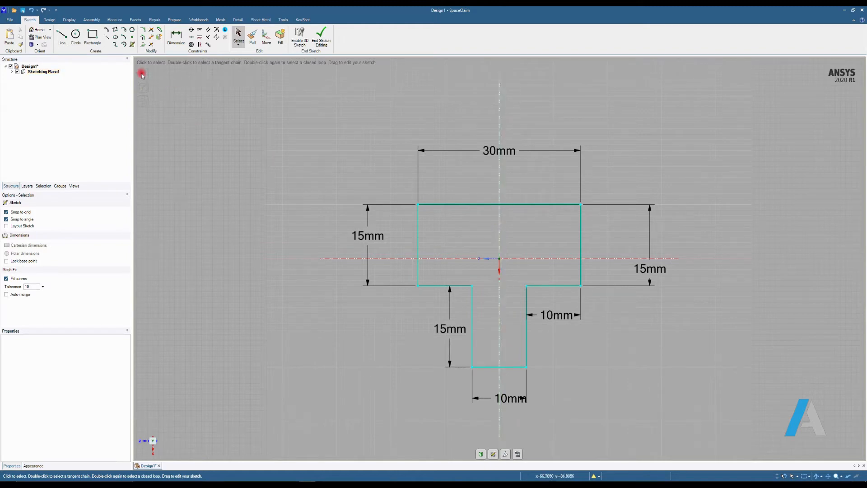
{"action": "left_click", "coordinate": [176, 39]}
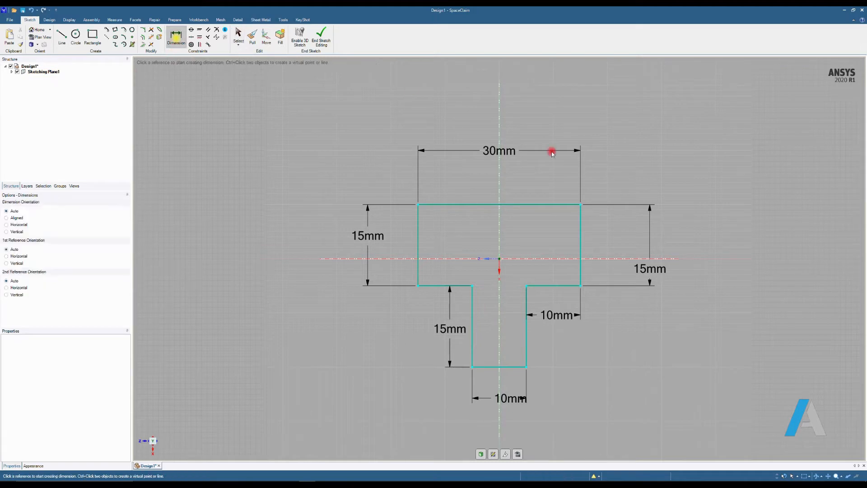
{"action": "left_click", "coordinate": [579, 204]}
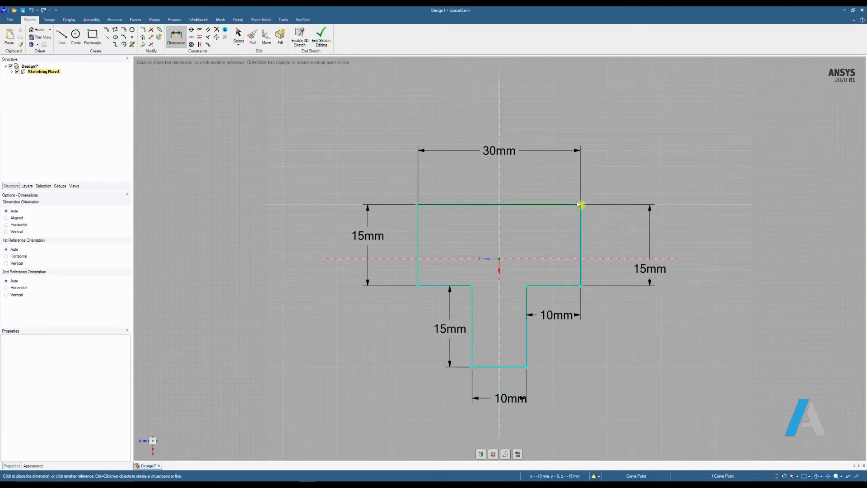
{"action": "left_click", "coordinate": [499, 188]}
{"action": "left_click", "coordinate": [541, 115]}
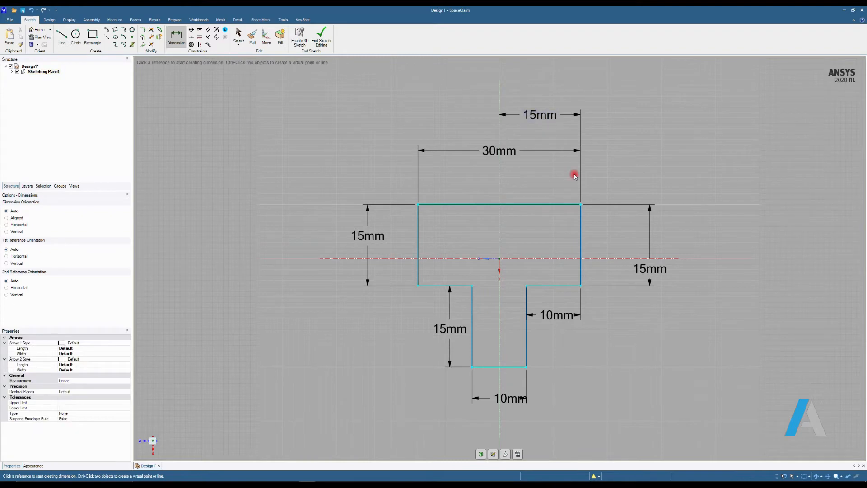
Dimension the outer corner of the right shoulder 5 mm from the horizontal axis
{"action": "left_click", "coordinate": [580, 286]}
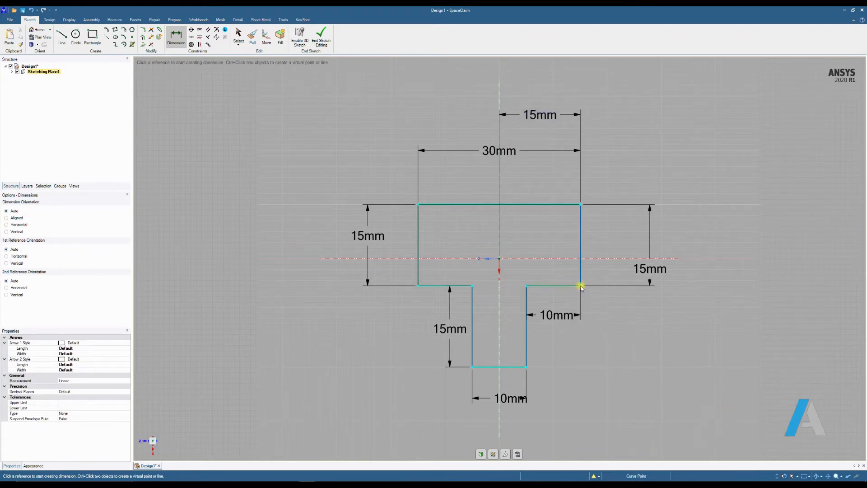
{"action": "left_click", "coordinate": [594, 258]}
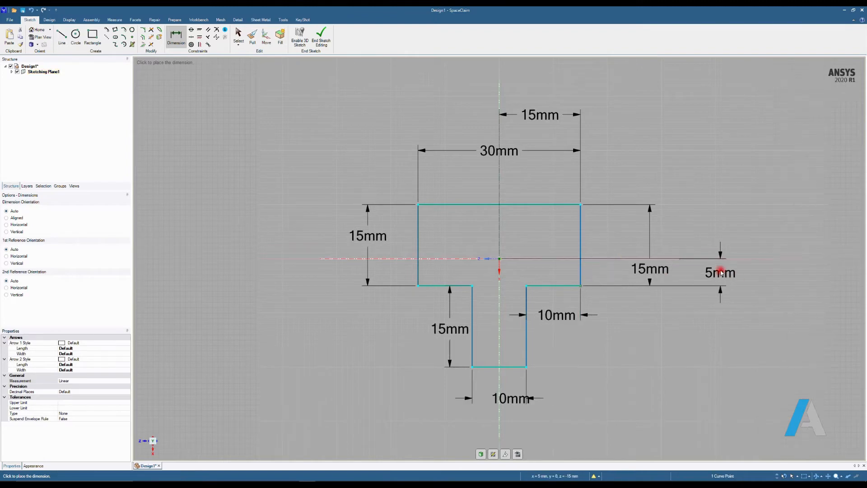
{"action": "left_click", "coordinate": [720, 271]}
{"action": "left_click", "coordinate": [721, 270]}
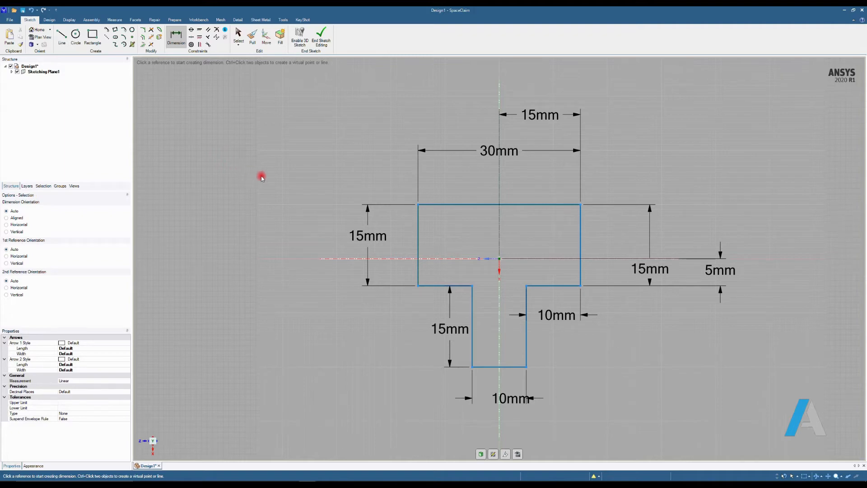
{"action": "key", "text": "Escape"}
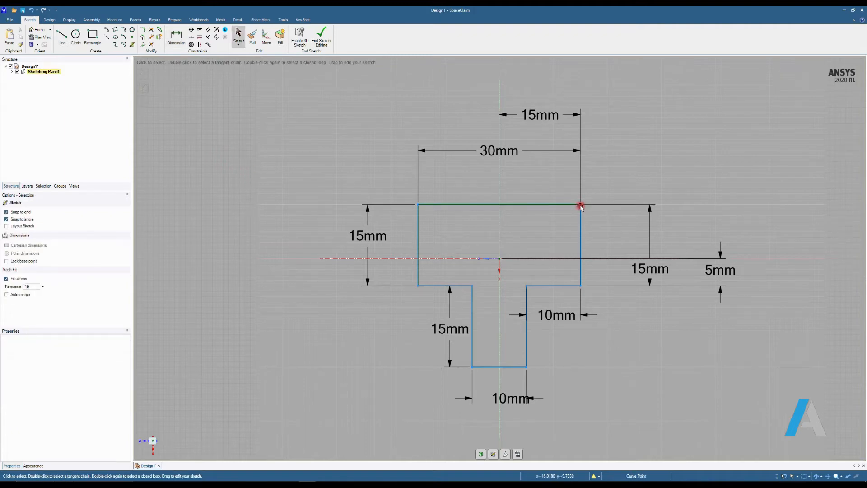
Try moving the profile's upper-right corner and the stem's lower-right corner to test whether the sketch is fully constrained
{"action": "mouse_move", "coordinate": [580, 206]}
{"action": "left_mouse_down"}
{"action": "mouse_move", "coordinate": [673, 162]}
{"action": "mouse_move", "coordinate": [598, 251]}
{"action": "mouse_move", "coordinate": [582, 337]}
{"action": "mouse_move", "coordinate": [418, 235]}
{"action": "mouse_move", "coordinate": [672, 299]}
{"action": "left_mouse_up"}
{"action": "mouse_move", "coordinate": [526, 366]}
{"action": "left_mouse_down"}
{"action": "mouse_move", "coordinate": [654, 400]}
{"action": "mouse_move", "coordinate": [653, 358]}
{"action": "left_mouse_up"}
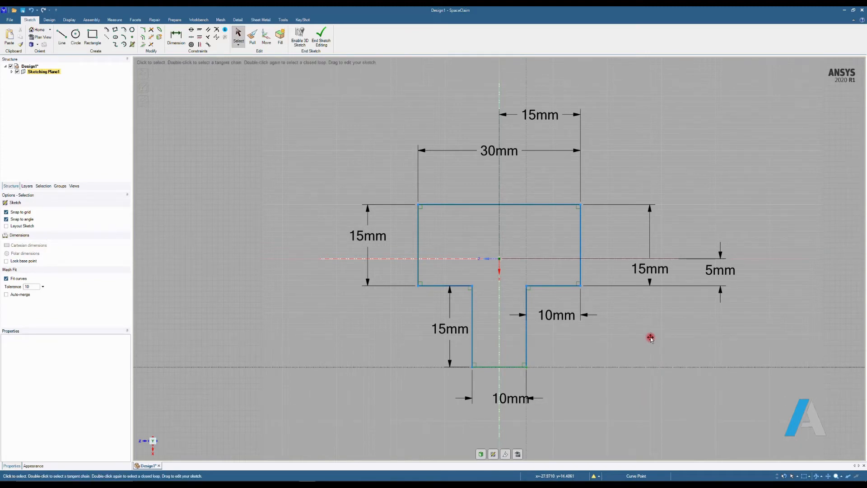
{"action": "left_click", "coordinate": [647, 337]}
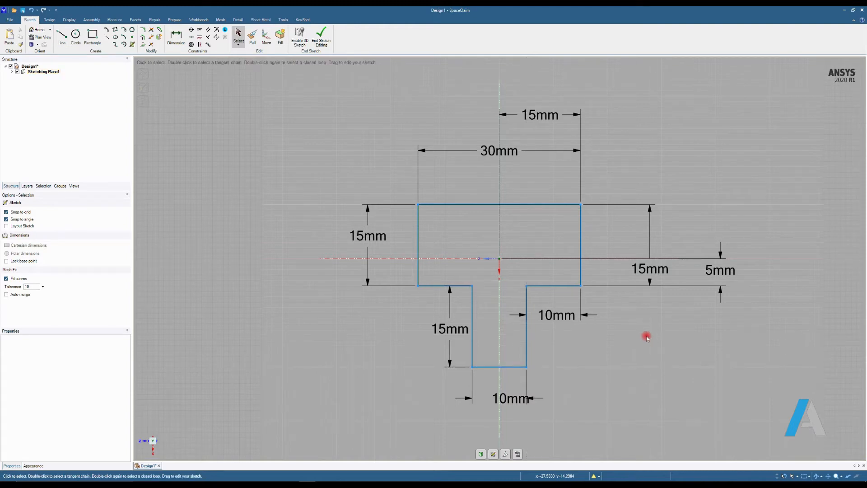
Finish editing the sketch so the T-shaped profile becomes a surface
{"action": "left_click", "coordinate": [326, 46]}
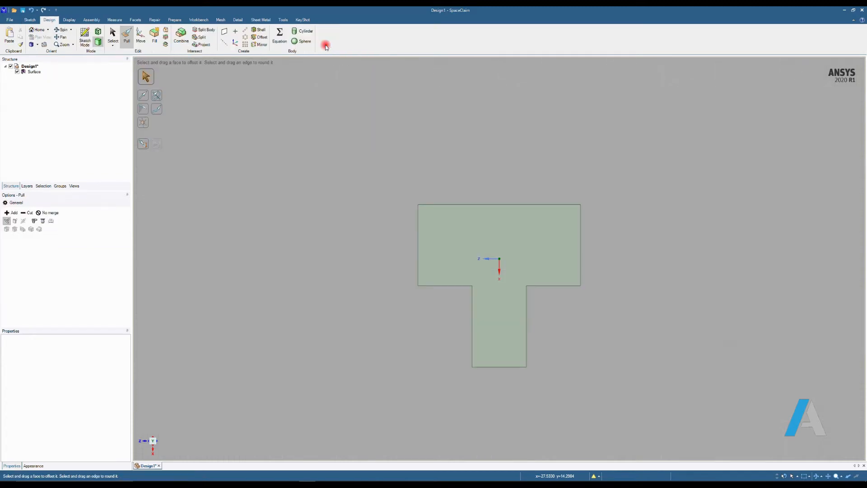
{"action": "left_click", "coordinate": [510, 297]}
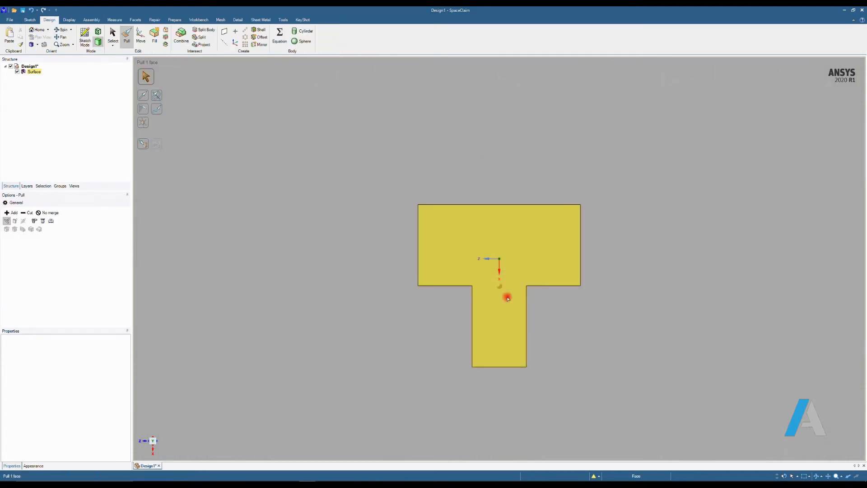
{"action": "middle_click_drag", "start_coordinate": [498, 302], "coordinate": [450, 378]}
{"action": "middle_click_drag", "start_coordinate": [499, 286], "coordinate": [538, 237]}
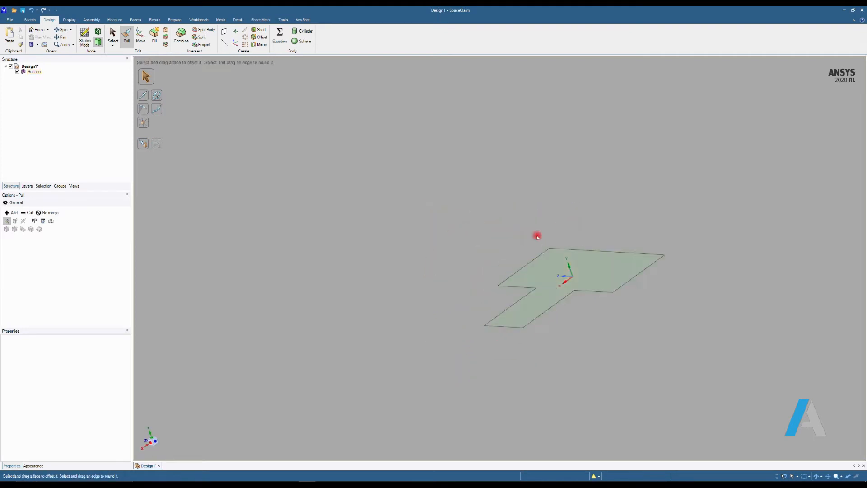
{"action": "left_click", "coordinate": [579, 285]}
{"action": "middle_click_drag", "start_coordinate": [580, 285], "coordinate": [506, 276]}
{"action": "left_click", "coordinate": [558, 359]}
{"action": "left_click", "coordinate": [534, 289]}
{"action": "left_click", "coordinate": [510, 265]}
{"action": "left_click", "coordinate": [559, 272]}
{"action": "left_click", "coordinate": [511, 279]}
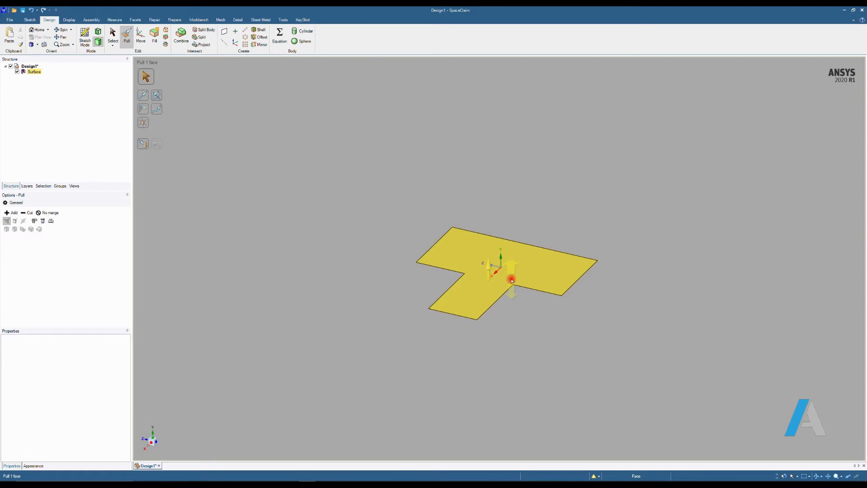
{"action": "key", "text": "Escape"}
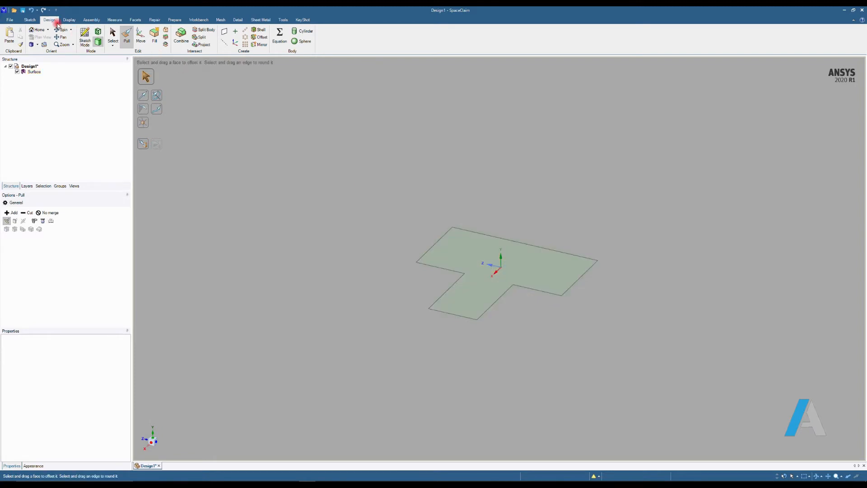
Pull the T-shaped surface upward to turn it into a solid
{"action": "left_click", "coordinate": [50, 20]}
{"action": "left_click", "coordinate": [129, 42]}
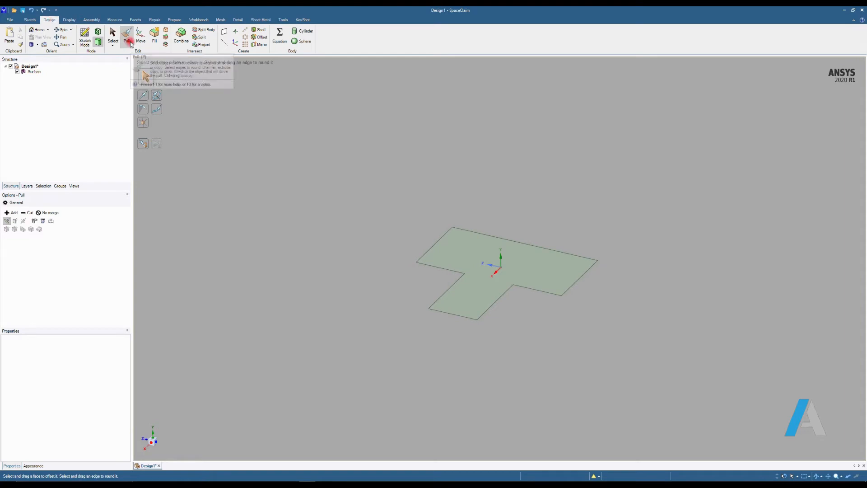
{"action": "left_click", "coordinate": [322, 189]}
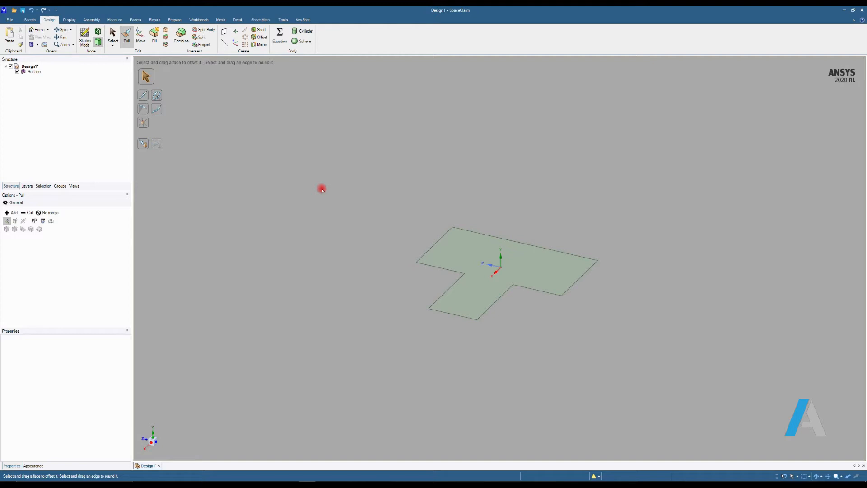
{"action": "left_click", "coordinate": [527, 273]}
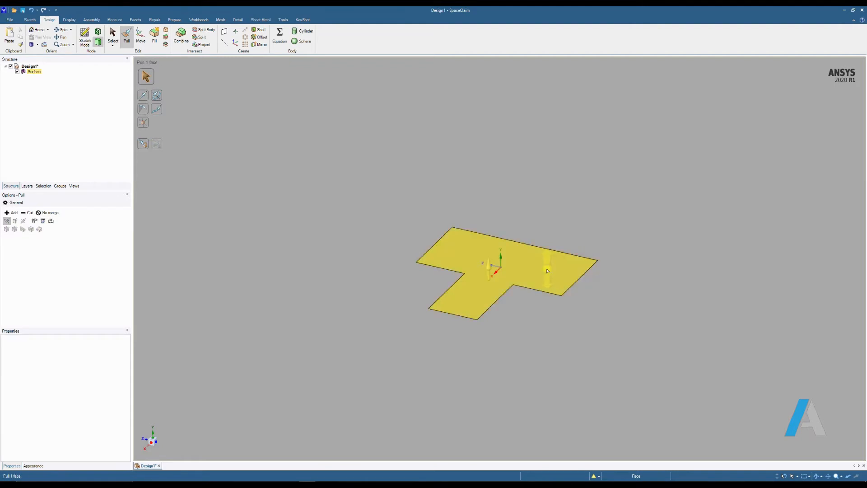
{"action": "left_click_drag", "start_coordinate": [547, 269], "coordinate": [538, 232]}
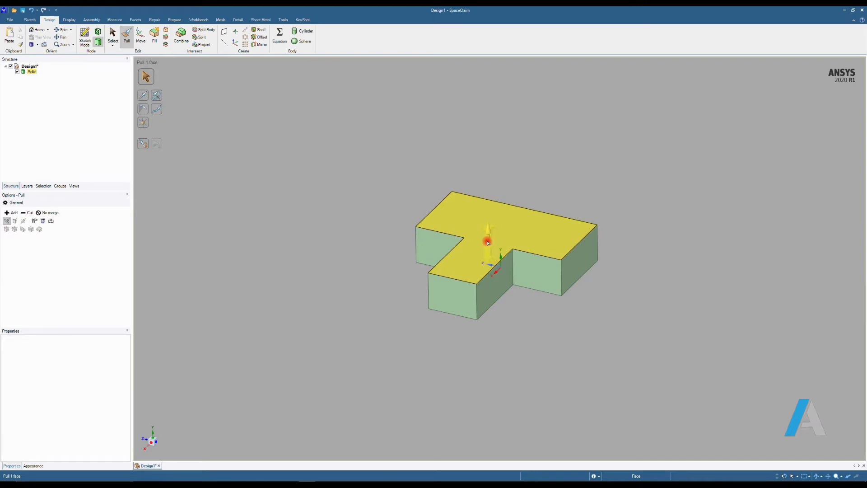
Pull the solid's top face downward by 2.5 mm to reduce its thickness
{"action": "left_click_drag", "start_coordinate": [488, 242], "coordinate": [490, 250]}
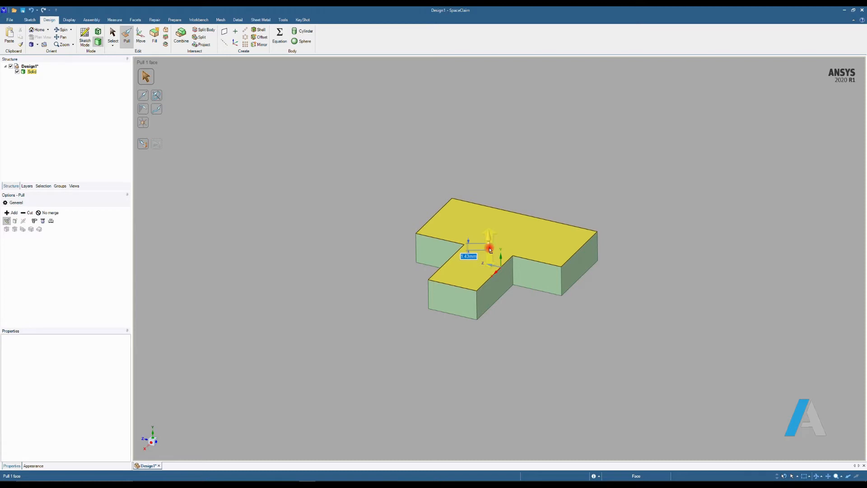
{"action": "left_click_drag", "start_coordinate": [490, 249], "coordinate": [488, 246]}
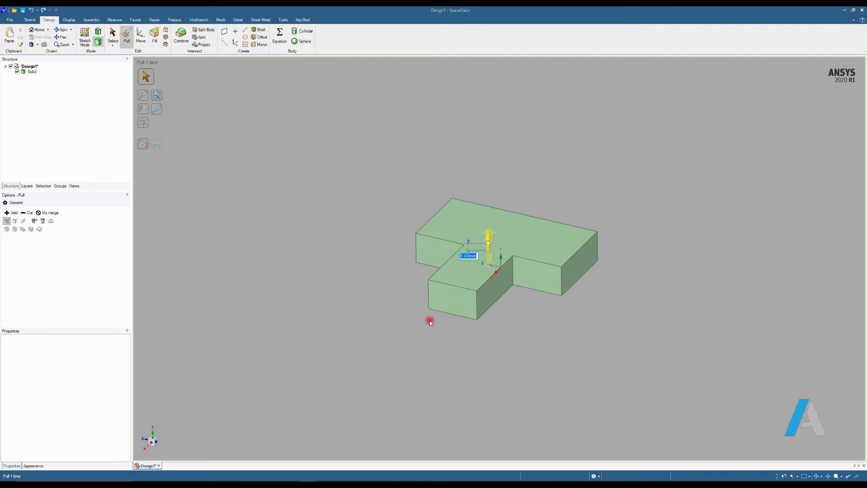
{"action": "type", "text": "2.5"}
{"action": "key", "text": "Return"}
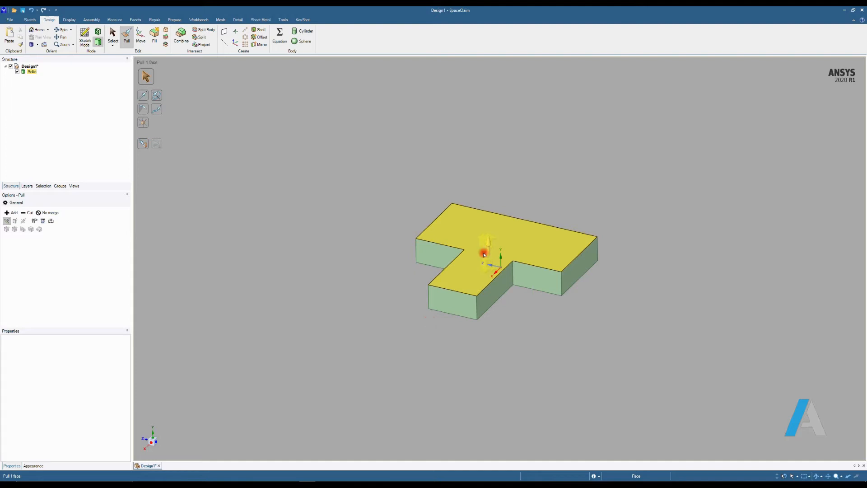
{"action": "left_click", "coordinate": [408, 227]}
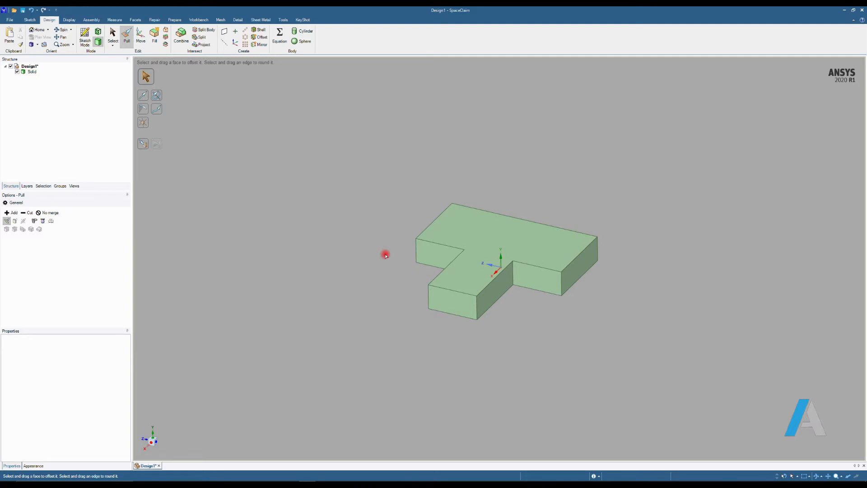
{"action": "left_click", "coordinate": [480, 275]}
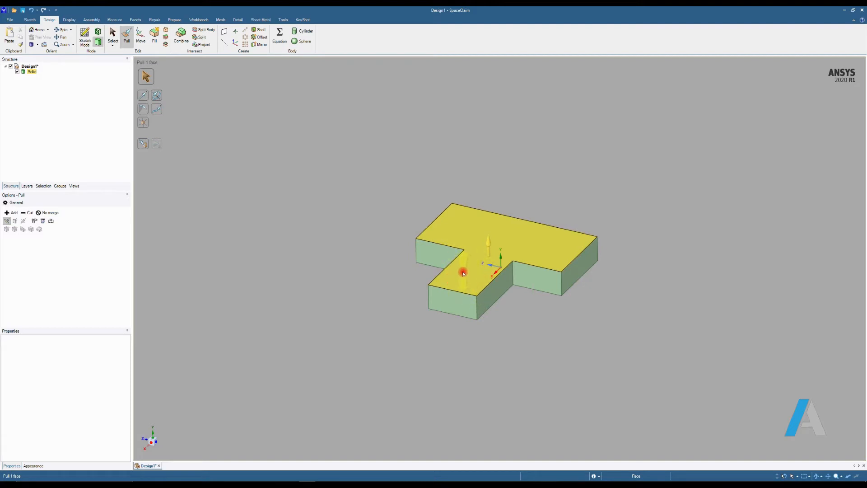
{"action": "left_click", "coordinate": [470, 339]}
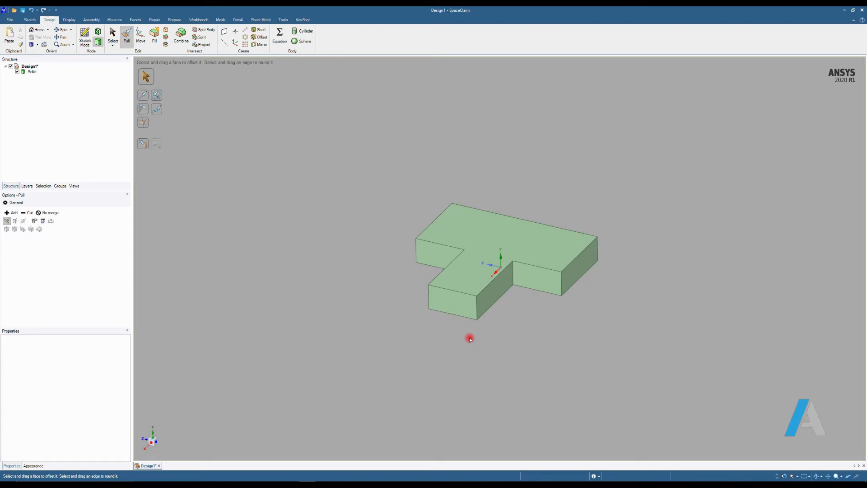
Sketch a rectangle about 6 mm wide and 4 mm high on the solid's top face, inside the lower part of the stem
{"action": "left_click", "coordinate": [30, 20]}
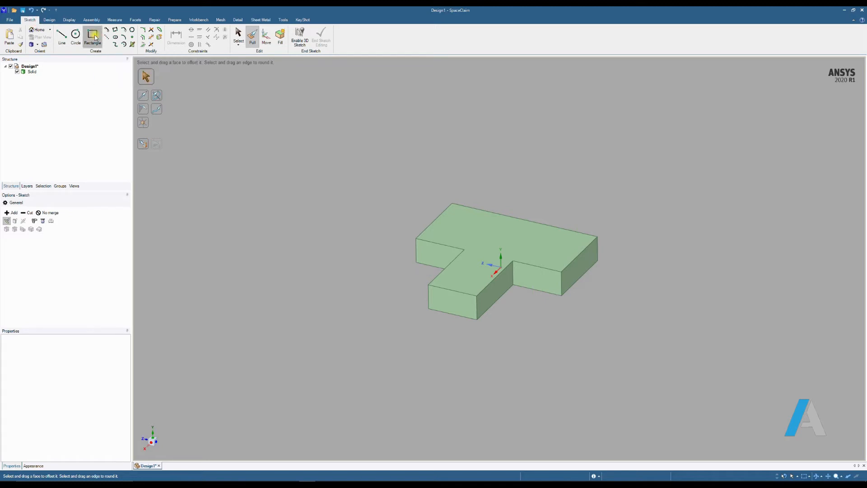
{"action": "left_click", "coordinate": [93, 36]}
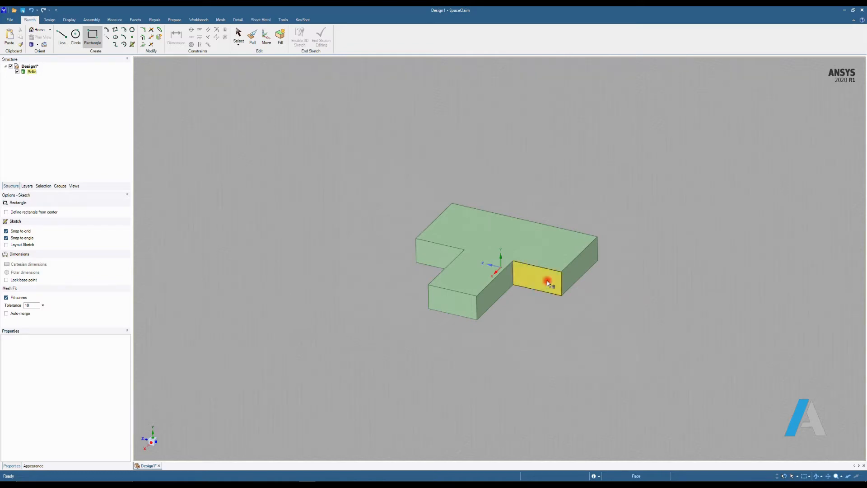
{"action": "mouse_move", "coordinate": [501, 281]}
{"action": "middle_mouse_down"}
{"action": "mouse_move", "coordinate": [461, 250]}
{"action": "mouse_move", "coordinate": [540, 264]}
{"action": "mouse_move", "coordinate": [495, 265]}
{"action": "mouse_move", "coordinate": [515, 269]}
{"action": "mouse_move", "coordinate": [500, 271]}
{"action": "mouse_move", "coordinate": [507, 277]}
{"action": "mouse_move", "coordinate": [528, 269]}
{"action": "mouse_move", "coordinate": [499, 277]}
{"action": "middle_mouse_up"}
{"action": "scroll", "coordinate": [477, 277], "scroll_direction": "up", "scroll_amount": 2}
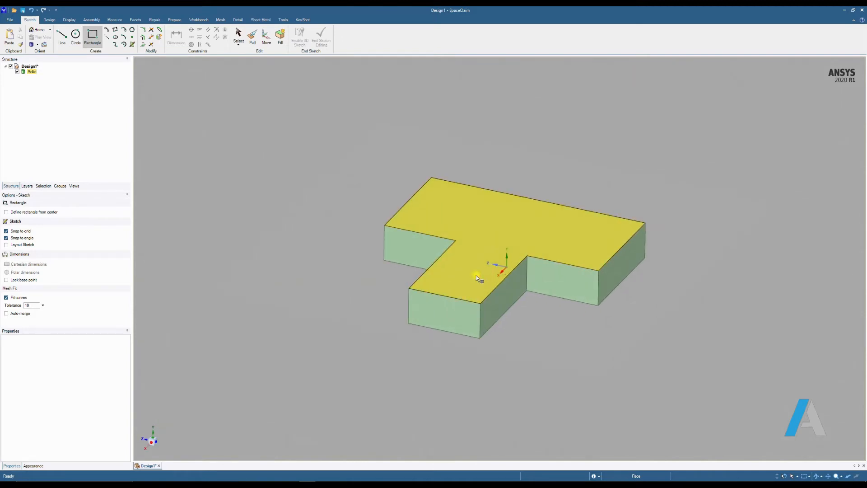
{"action": "left_click", "coordinate": [477, 275]}
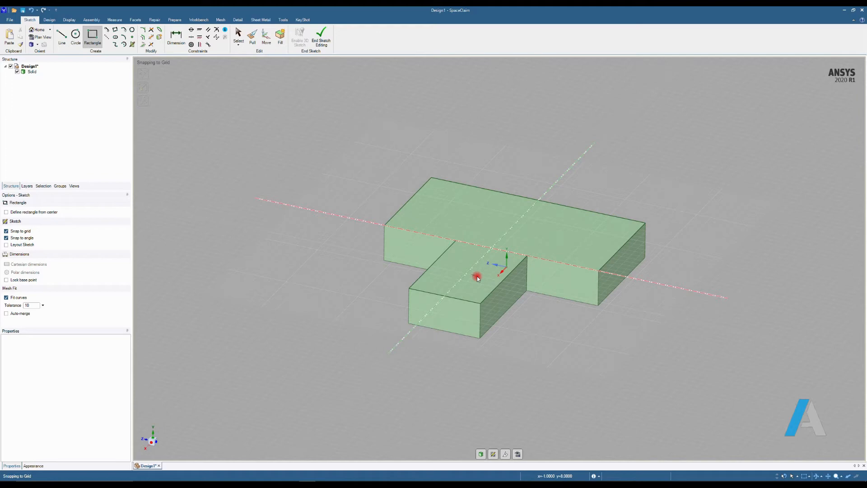
{"action": "key", "text": "v"}
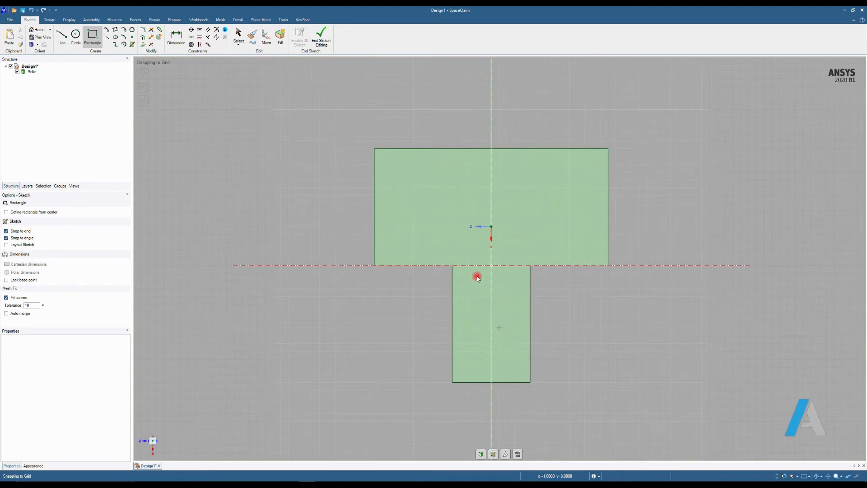
{"action": "left_click", "coordinate": [468, 329]}
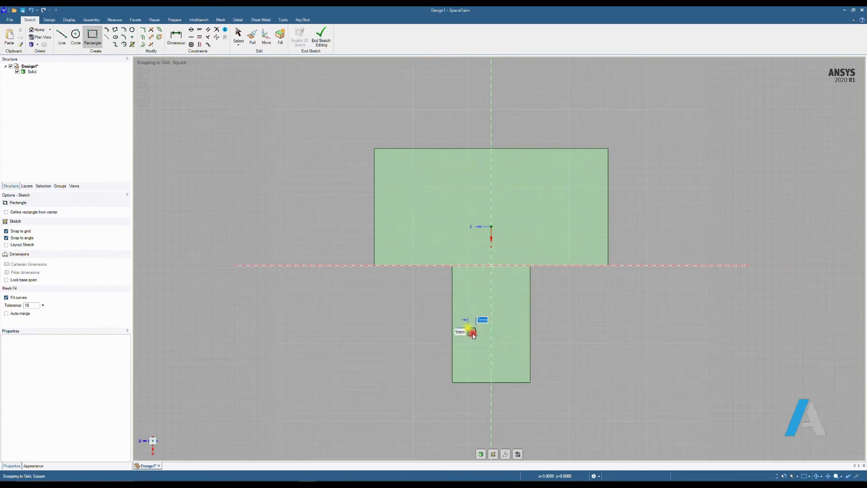
{"action": "left_click", "coordinate": [514, 357]}
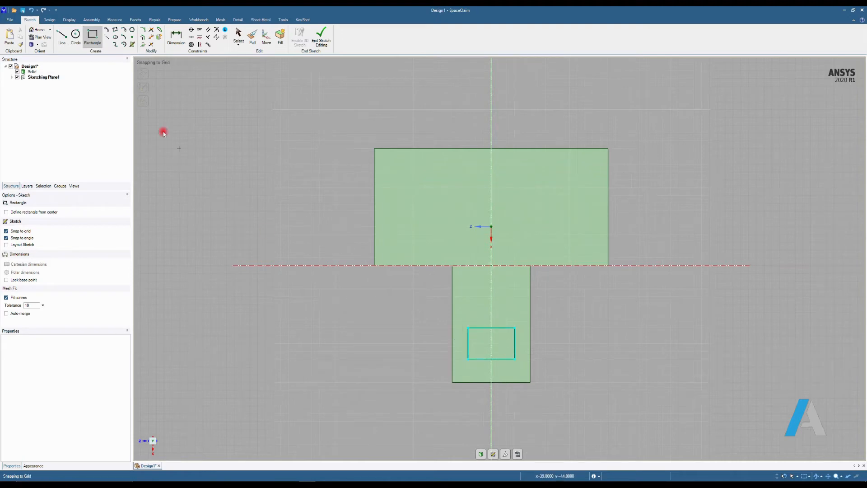
Dimension the small rectangle's width and height
{"action": "left_click", "coordinate": [176, 37]}
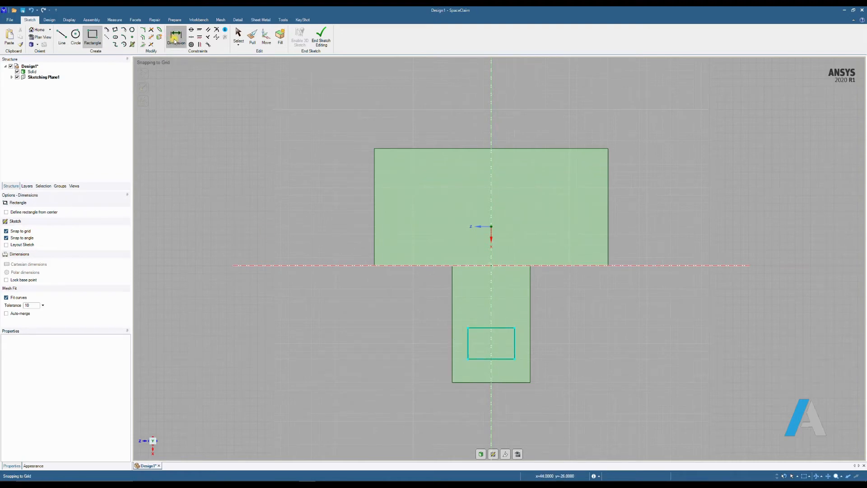
{"action": "left_click", "coordinate": [492, 328]}
{"action": "left_click", "coordinate": [498, 305]}
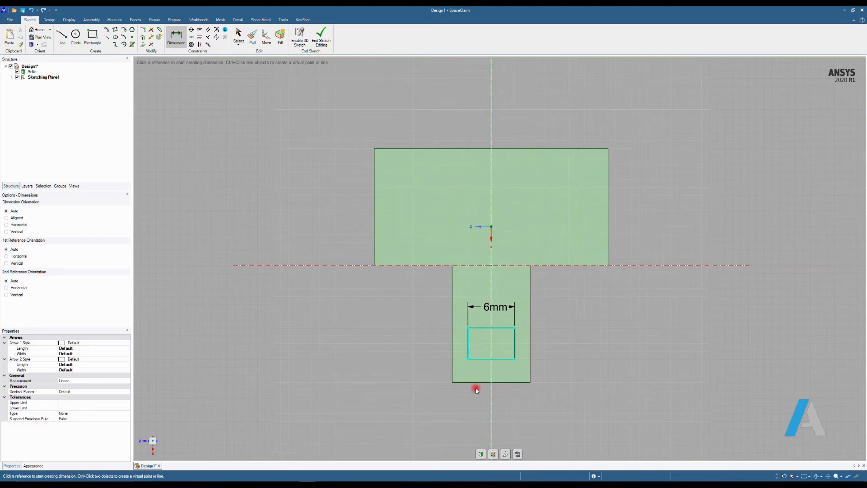
{"action": "left_click", "coordinate": [514, 344]}
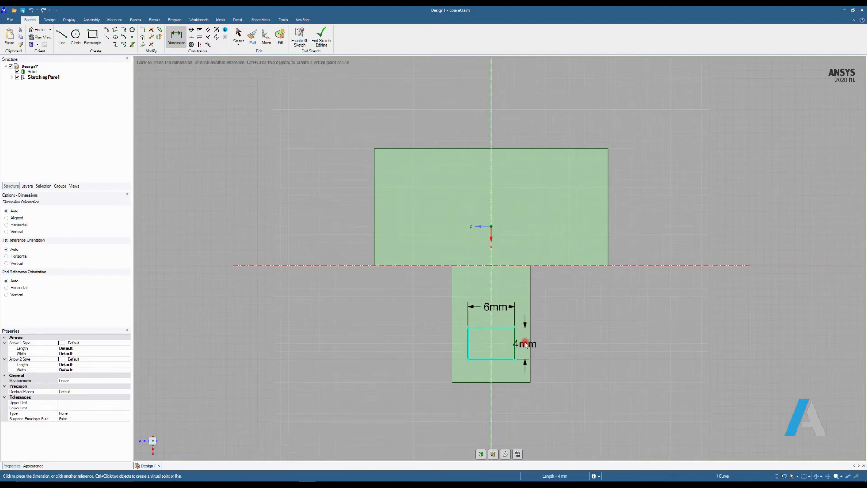
{"action": "left_click", "coordinate": [552, 344]}
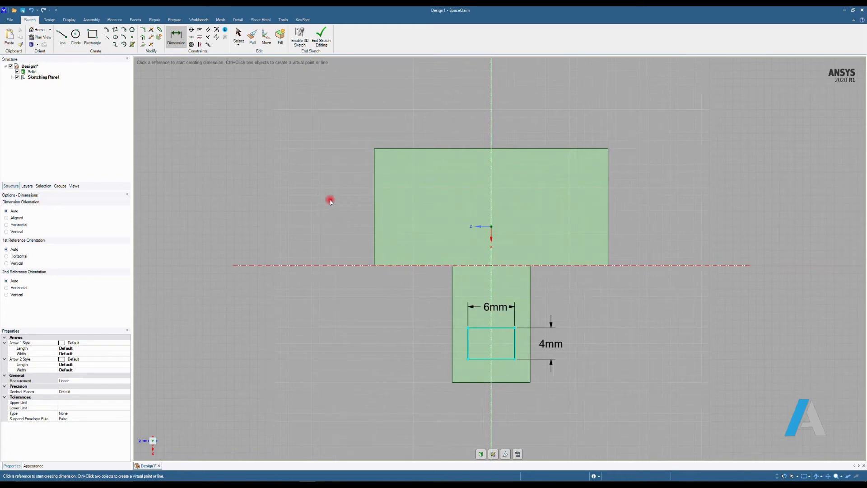
{"action": "key", "text": "Escape"}
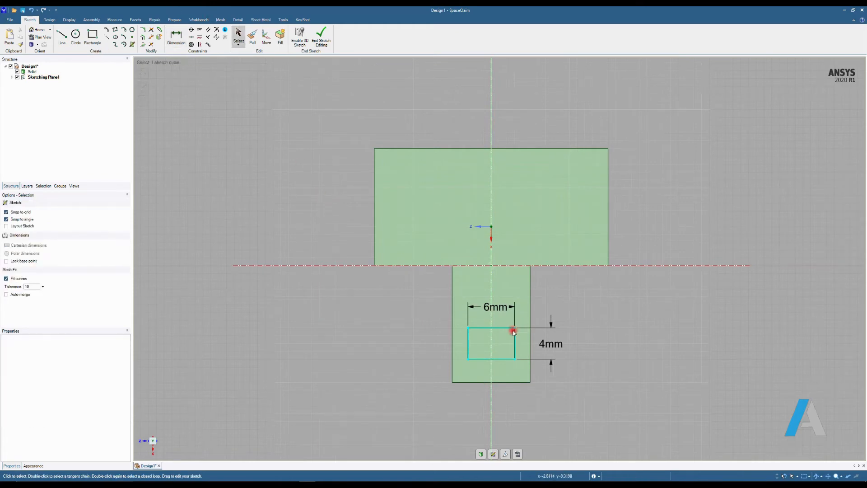
Move the small rectangle off the stem and dimension its upper-right corner 3 mm from the vertical axis
{"action": "mouse_move", "coordinate": [514, 329]}
{"action": "left_mouse_down"}
{"action": "mouse_move", "coordinate": [643, 291]}
{"action": "mouse_move", "coordinate": [569, 366]}
{"action": "mouse_move", "coordinate": [585, 294]}
{"action": "mouse_move", "coordinate": [649, 311]}
{"action": "mouse_move", "coordinate": [582, 360]}
{"action": "mouse_move", "coordinate": [519, 316]}
{"action": "mouse_move", "coordinate": [615, 287]}
{"action": "mouse_move", "coordinate": [636, 326]}
{"action": "mouse_move", "coordinate": [616, 338]}
{"action": "left_mouse_up"}
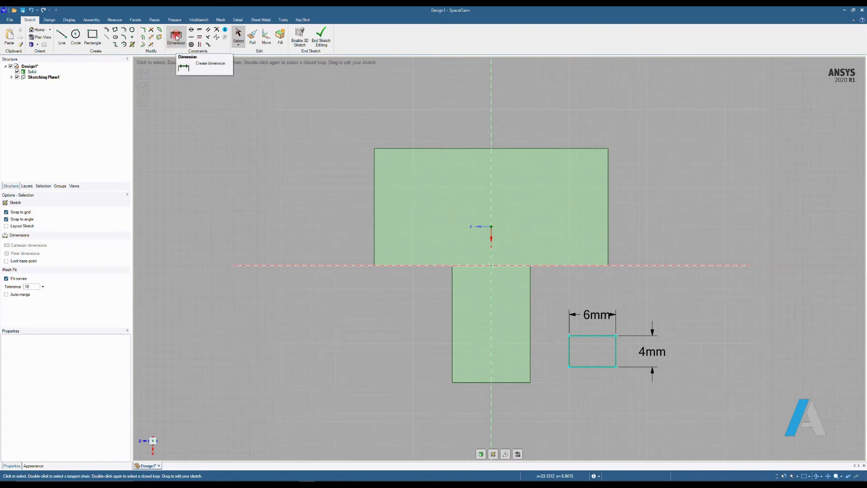
{"action": "left_click", "coordinate": [176, 37]}
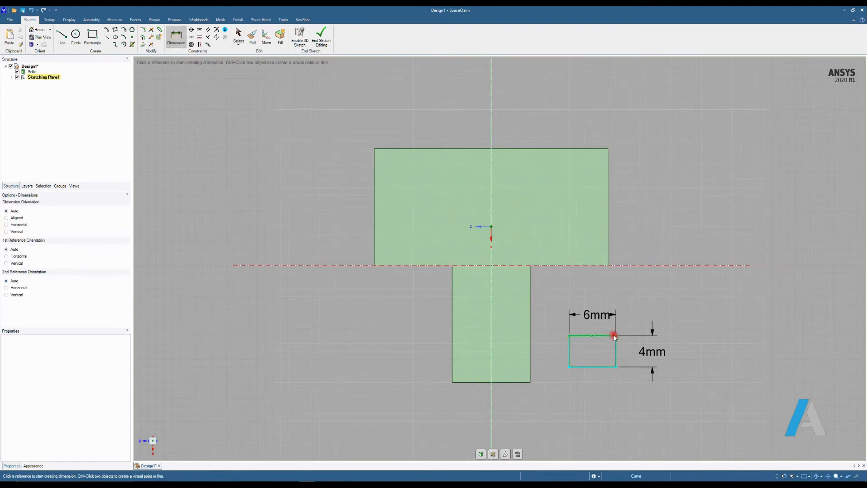
{"action": "left_click", "coordinate": [614, 336]}
{"action": "left_click", "coordinate": [492, 318]}
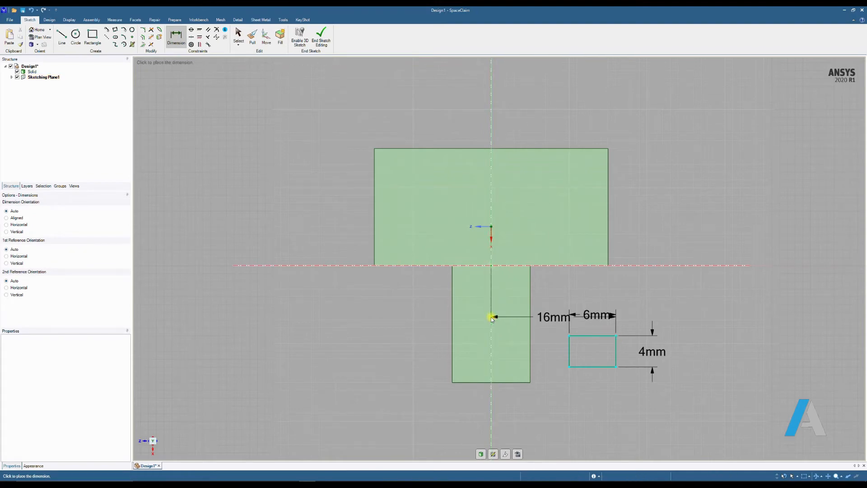
{"action": "left_click", "coordinate": [593, 293]}
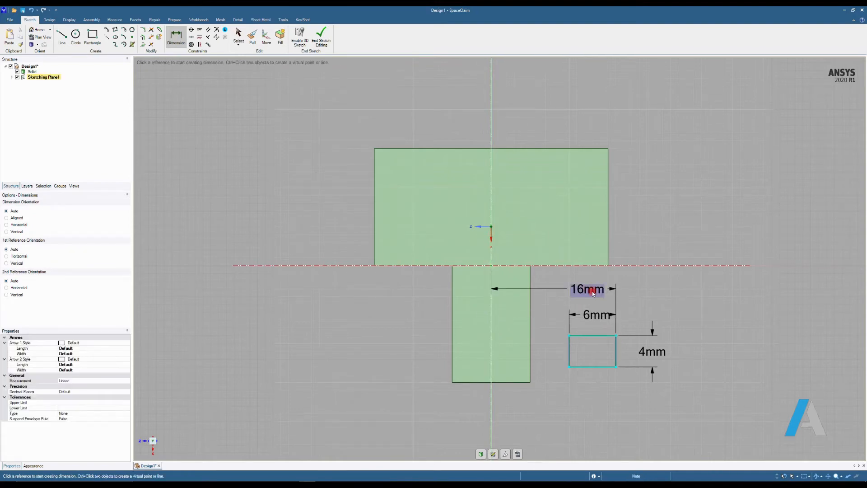
{"action": "left_click", "coordinate": [594, 294]}
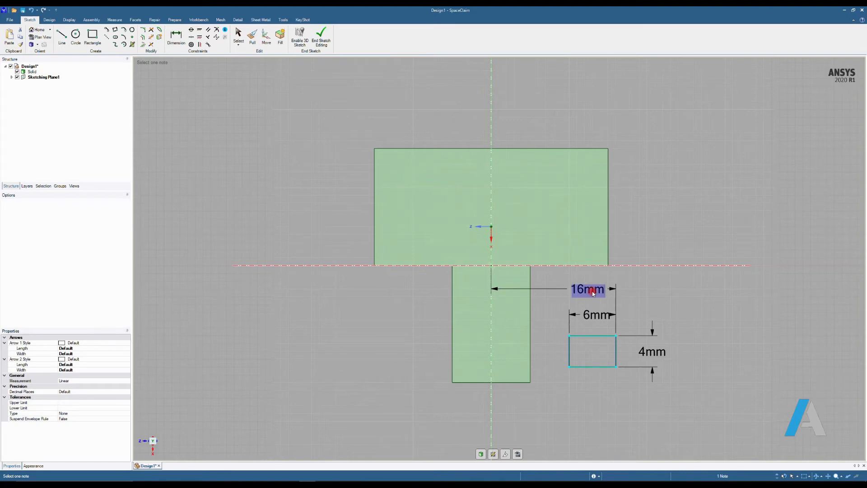
{"action": "type", "text": "3"}
{"action": "key", "text": "Return"}
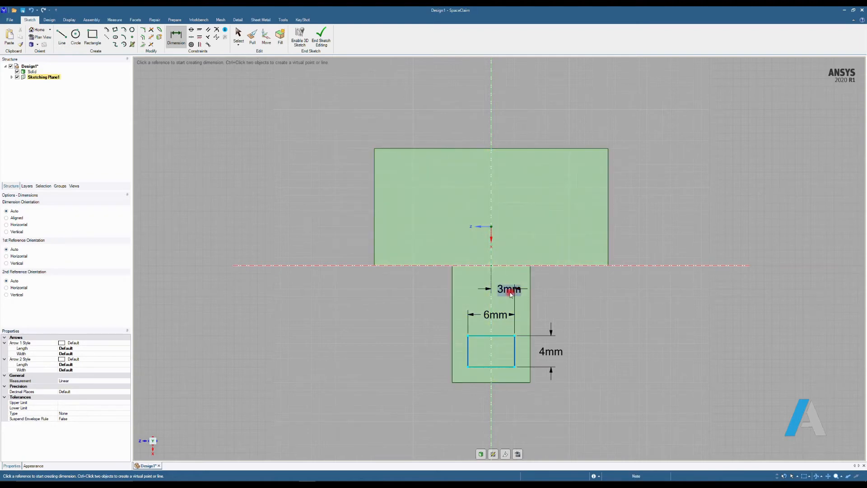
Dimension the distance from the small rectangle's lower-right corner to the stem's lower edge
{"action": "left_click", "coordinate": [515, 366]}
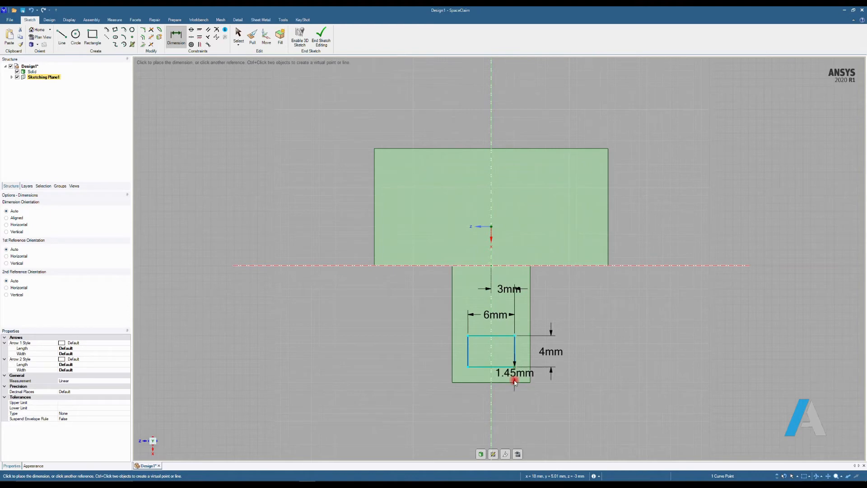
{"action": "left_click", "coordinate": [515, 382]}
{"action": "left_click", "coordinate": [590, 378]}
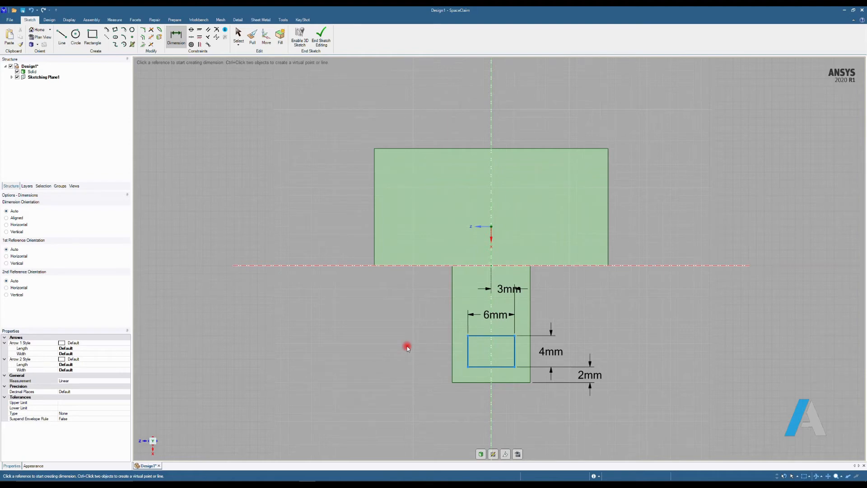
Stop dimensioning and end editing of the small rectangle's sketch on the stem's top face
{"action": "key", "text": "Escape"}
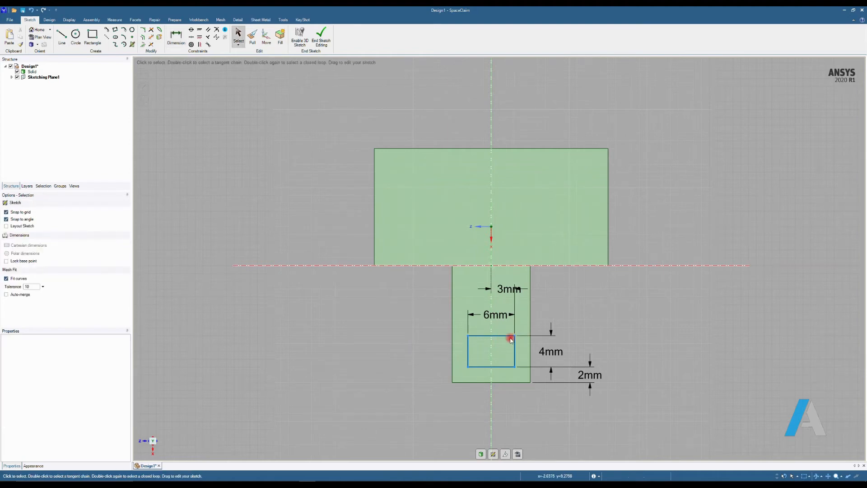
{"action": "left_click_drag", "start_coordinate": [519, 336], "coordinate": [567, 313]}
{"action": "left_click", "coordinate": [321, 40]}
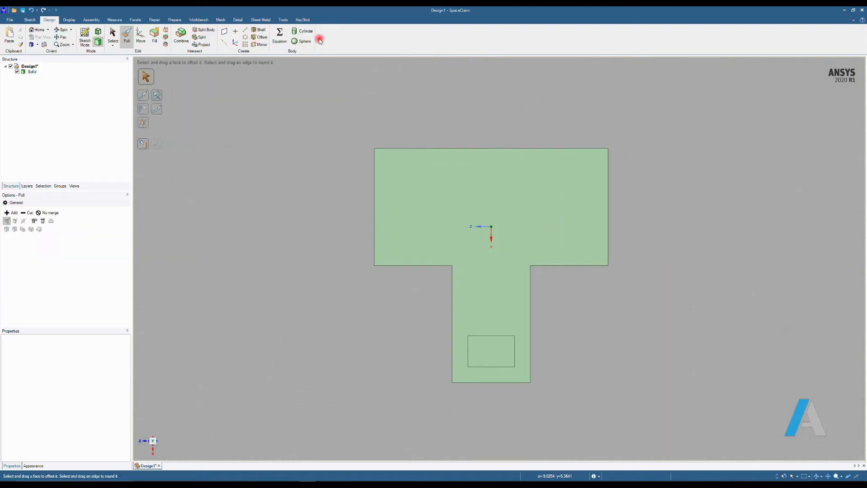
Pull the small rectangular face down through the stem to cut a rectangular opening
{"action": "left_click", "coordinate": [463, 259]}
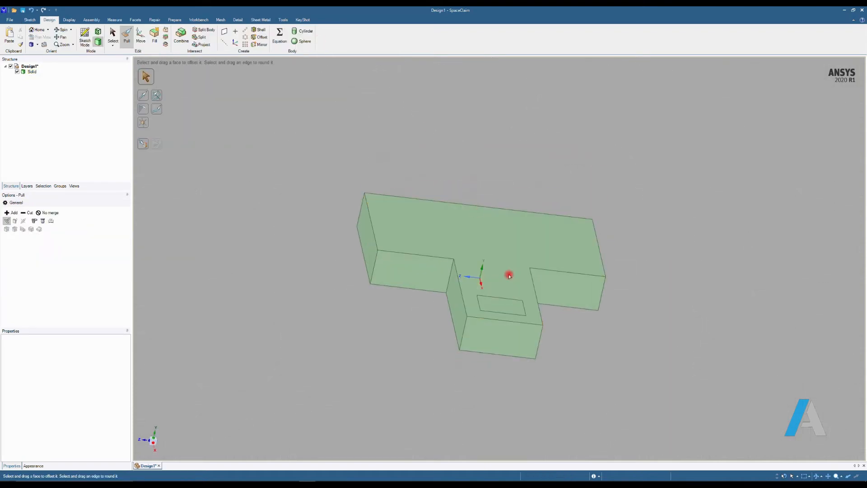
{"action": "middle_click_drag", "start_coordinate": [459, 303], "coordinate": [523, 224]}
{"action": "left_click", "coordinate": [548, 329]}
{"action": "middle_click_drag", "start_coordinate": [547, 329], "coordinate": [488, 328]}
{"action": "left_click", "coordinate": [487, 328]}
{"action": "left_click", "coordinate": [638, 303]}
{"action": "middle_click_drag", "start_coordinate": [638, 304], "coordinate": [496, 303]}
{"action": "left_click", "coordinate": [564, 269]}
{"action": "left_click", "coordinate": [523, 303]}
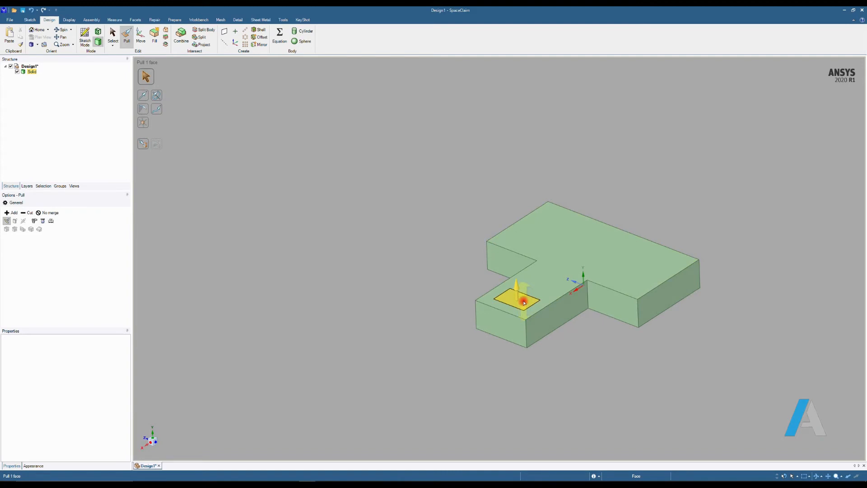
{"action": "left_click_drag", "start_coordinate": [524, 304], "coordinate": [524, 315]}
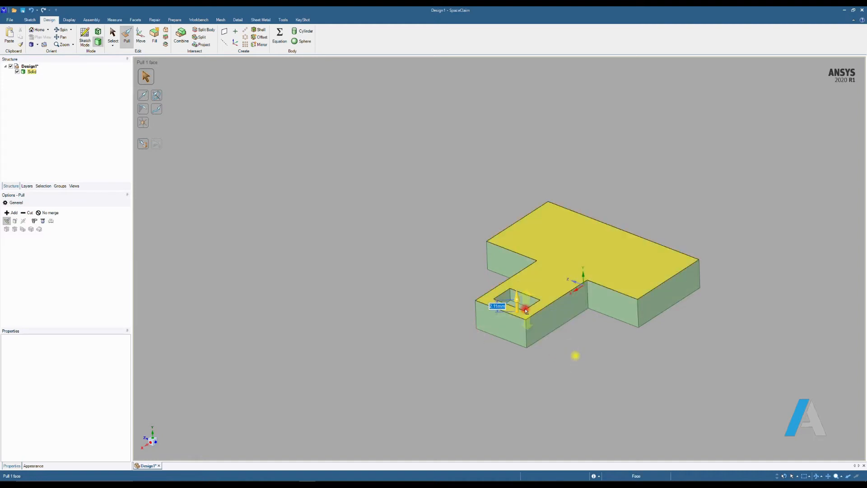
{"action": "left_click_drag", "start_coordinate": [518, 305], "coordinate": [522, 405]}
Inspect the rectangular opening in the stem from several angles and clear the face selection
{"action": "left_click", "coordinate": [549, 271]}
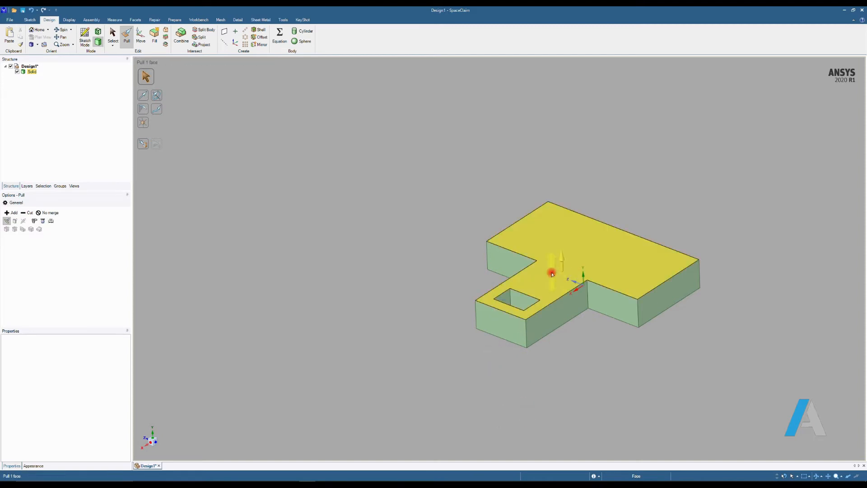
{"action": "mouse_move", "coordinate": [550, 271]}
{"action": "middle_mouse_down"}
{"action": "mouse_move", "coordinate": [540, 341]}
{"action": "mouse_move", "coordinate": [563, 304]}
{"action": "mouse_move", "coordinate": [572, 160]}
{"action": "mouse_move", "coordinate": [586, 189]}
{"action": "mouse_move", "coordinate": [602, 296]}
{"action": "mouse_move", "coordinate": [533, 257]}
{"action": "mouse_move", "coordinate": [460, 195]}
{"action": "mouse_move", "coordinate": [492, 172]}
{"action": "mouse_move", "coordinate": [538, 300]}
{"action": "mouse_move", "coordinate": [432, 302]}
{"action": "mouse_move", "coordinate": [660, 225]}
{"action": "mouse_move", "coordinate": [619, 196]}
{"action": "mouse_move", "coordinate": [571, 234]}
{"action": "mouse_move", "coordinate": [476, 221]}
{"action": "mouse_move", "coordinate": [543, 301]}
{"action": "mouse_move", "coordinate": [481, 352]}
{"action": "middle_mouse_up"}
{"action": "left_click", "coordinate": [634, 212]}
{"action": "left_click", "coordinate": [544, 300]}
{"action": "left_click", "coordinate": [554, 234]}
{"action": "middle_click_drag", "start_coordinate": [554, 234], "coordinate": [470, 206]}
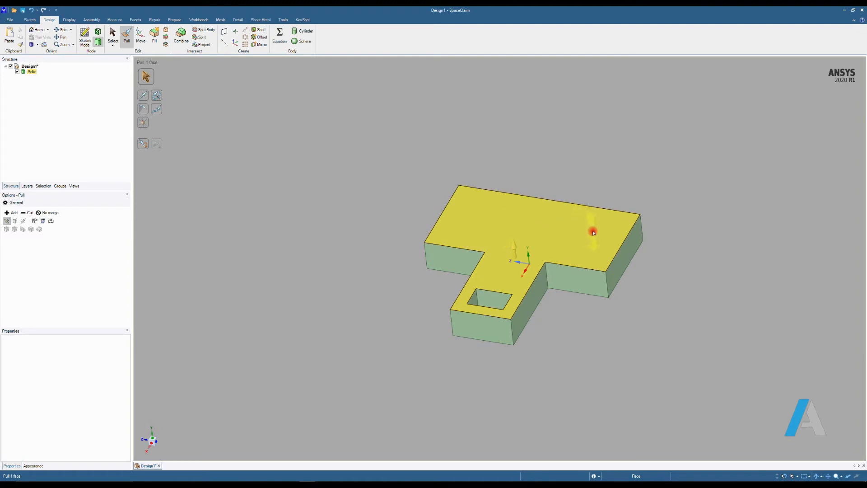
{"action": "left_click", "coordinate": [168, 105]}
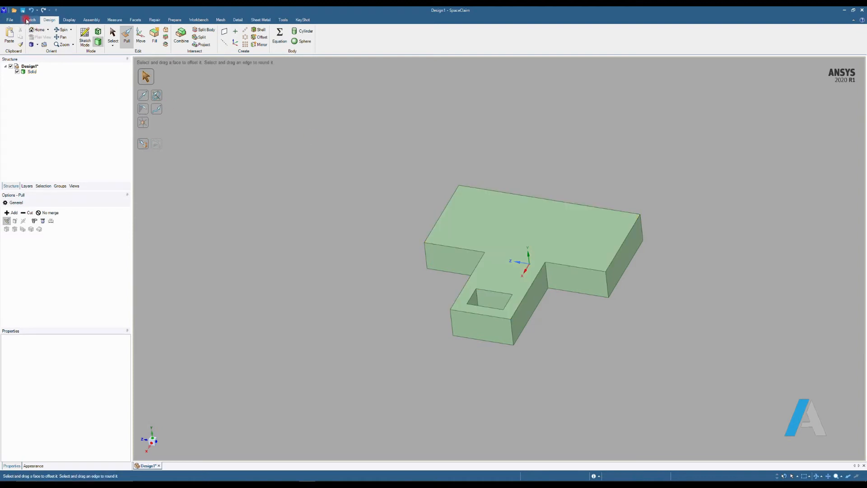
Sketch two 4 mm circles on the crossbar's top face, centred 10 mm either side of the vertical axis and 11 mm above the horizontal axis
{"action": "left_click", "coordinate": [28, 21]}
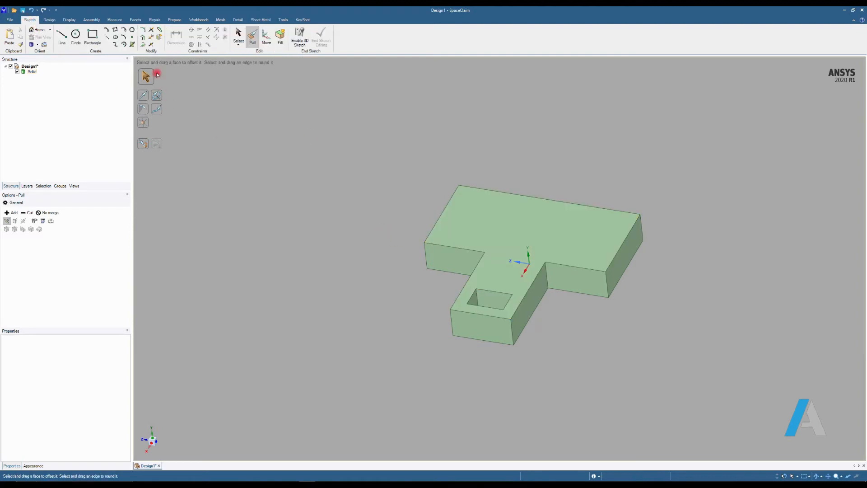
{"action": "left_click", "coordinate": [75, 34]}
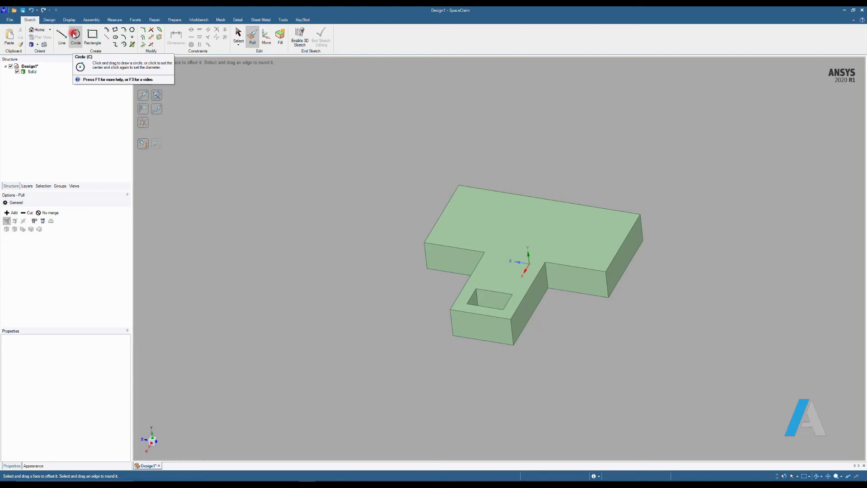
{"action": "left_click", "coordinate": [74, 35]}
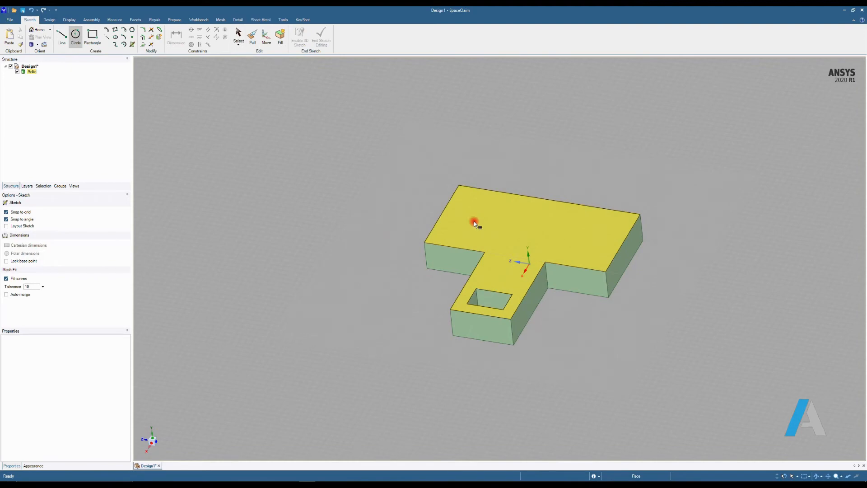
{"action": "mouse_move", "coordinate": [529, 301]}
{"action": "middle_mouse_down"}
{"action": "mouse_move", "coordinate": [590, 266]}
{"action": "mouse_move", "coordinate": [531, 301]}
{"action": "middle_mouse_up"}
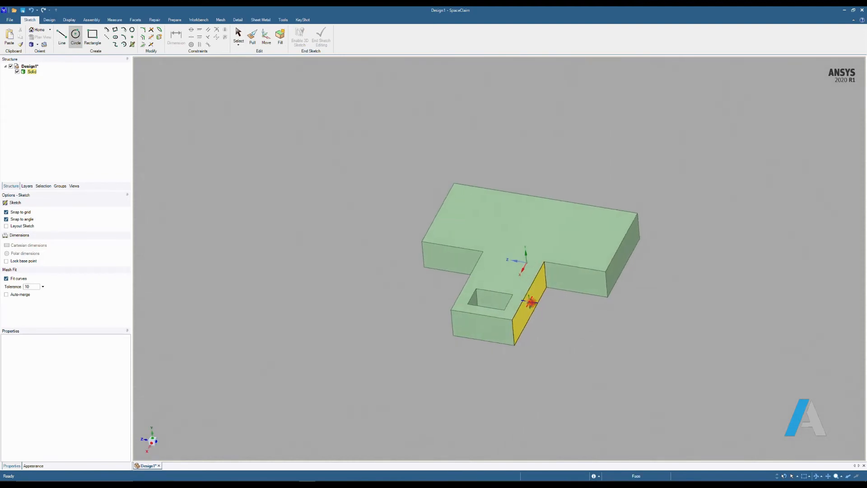
{"action": "left_click", "coordinate": [500, 233]}
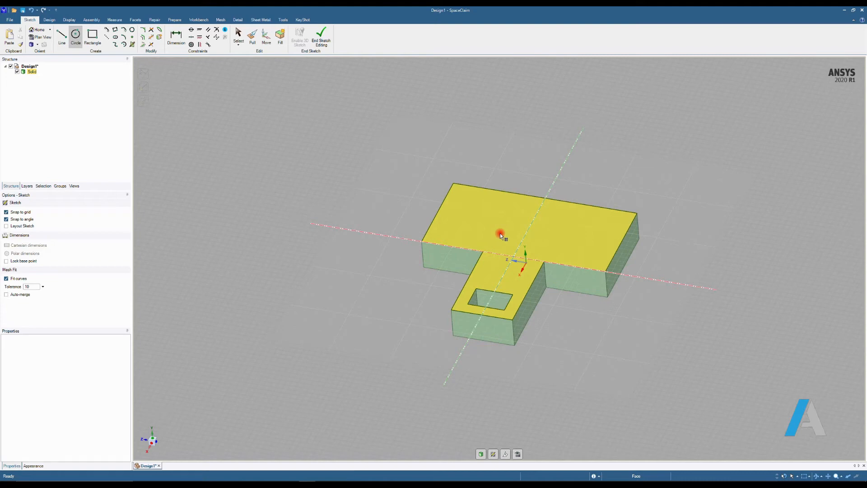
{"action": "key", "text": "v"}
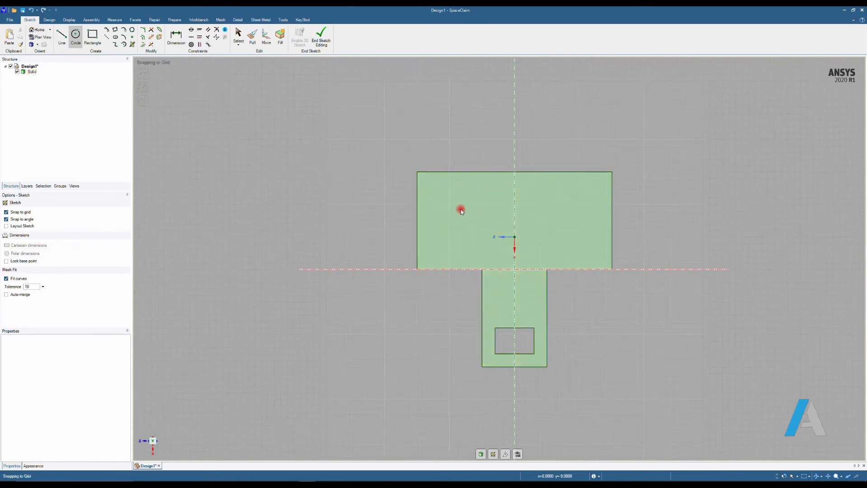
{"action": "scroll", "coordinate": [509, 218], "scroll_direction": "up", "scroll_amount": 5}
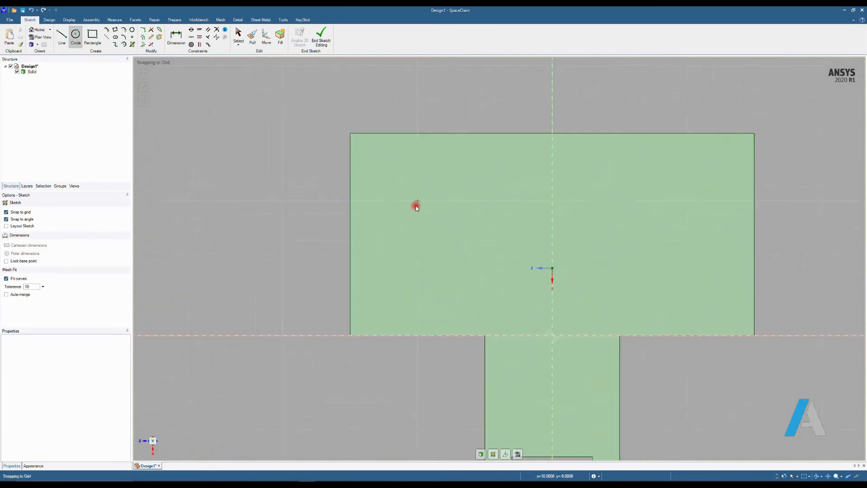
{"action": "left_click", "coordinate": [416, 188]}
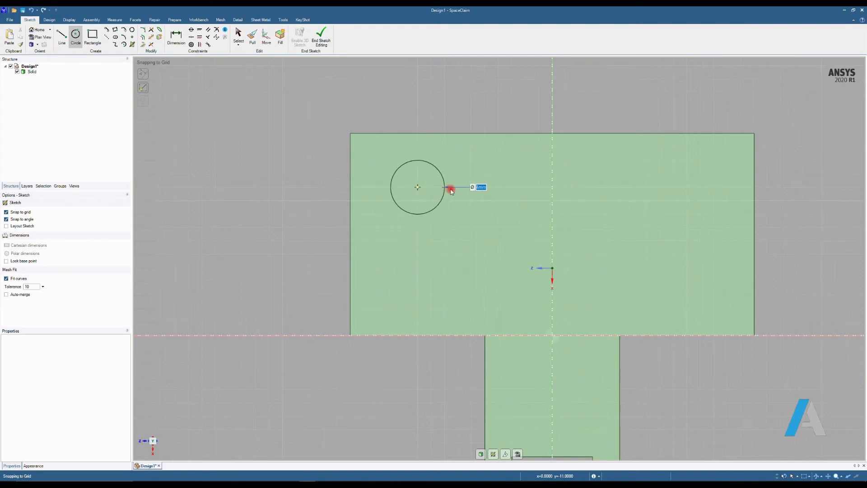
{"action": "left_click", "coordinate": [445, 187]}
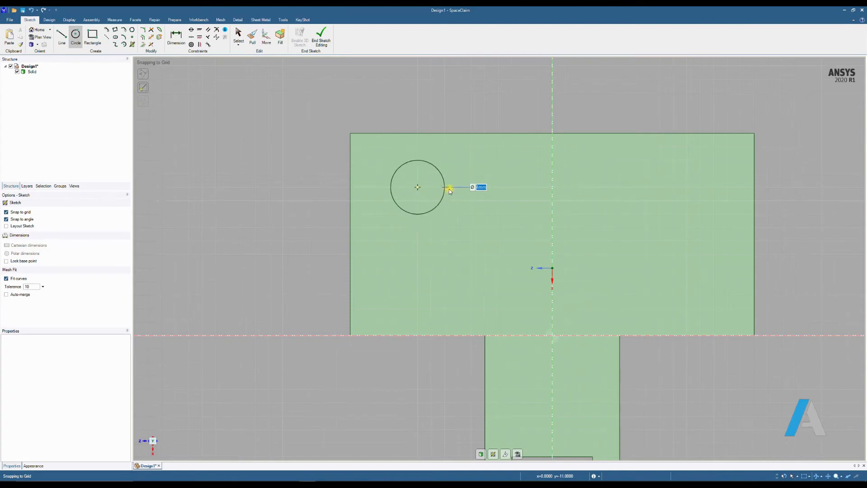
{"action": "left_click", "coordinate": [686, 187]}
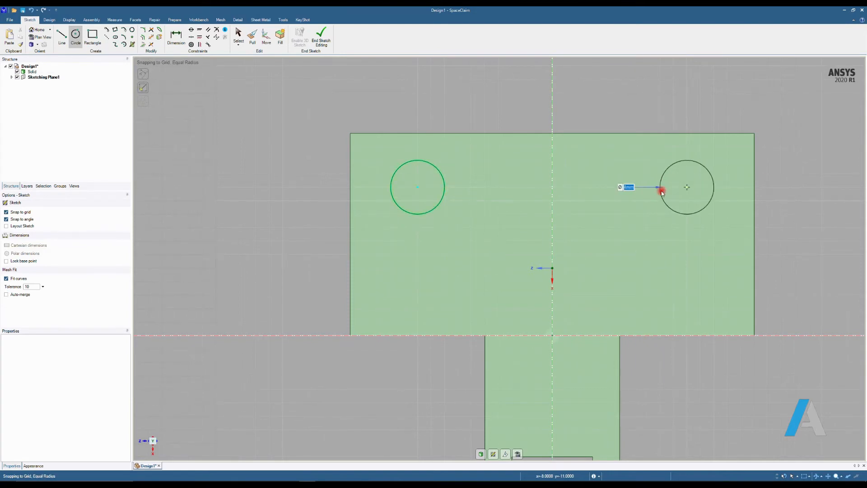
{"action": "left_click", "coordinate": [661, 191]}
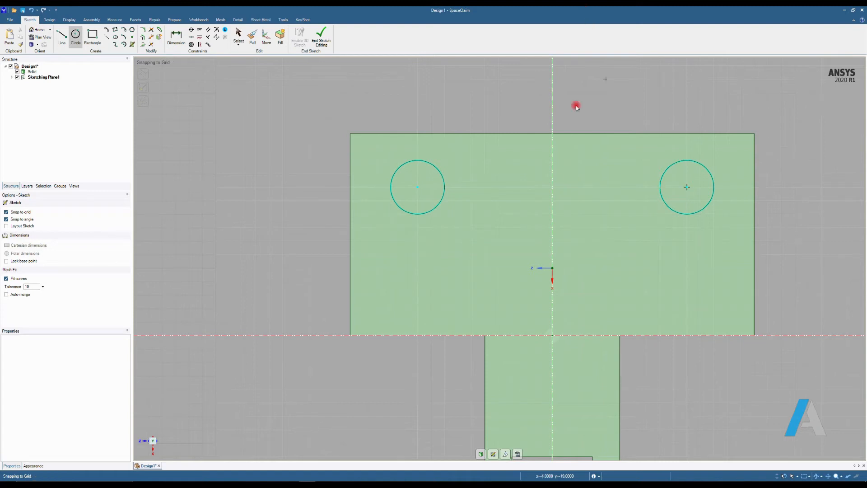
Add a concentric 2 mm circle inside the left circle and end the sketch
{"action": "left_click", "coordinate": [417, 187]}
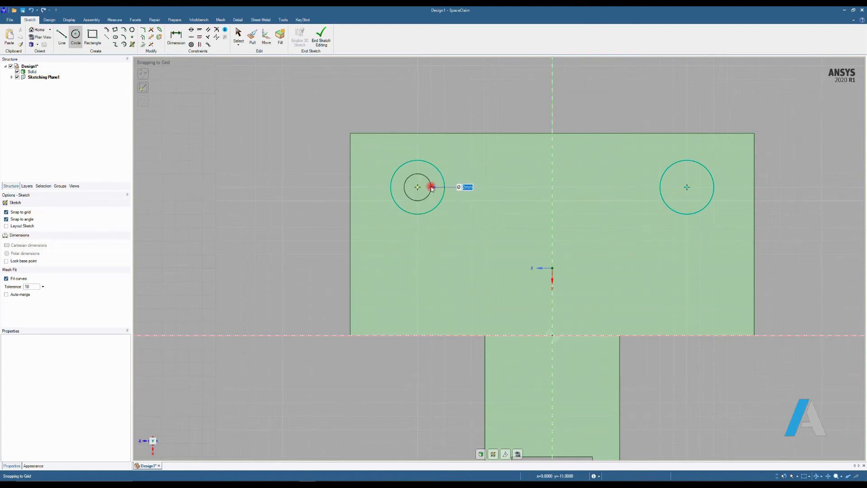
{"action": "type", "text": "2"}
{"action": "key", "text": "Return"}
{"action": "left_click", "coordinate": [328, 36]}
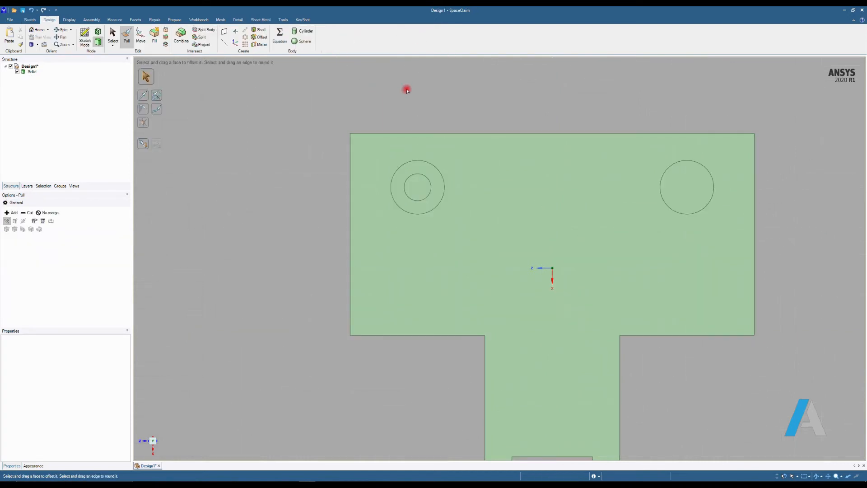
Pull the inner circle's face down through the crossbar to cut a round hole
{"action": "middle_click_drag", "start_coordinate": [477, 152], "coordinate": [516, 267]}
{"action": "scroll", "coordinate": [493, 238], "scroll_direction": "up", "scroll_amount": 4}
{"action": "middle_click_drag", "start_coordinate": [483, 239], "coordinate": [480, 228]}
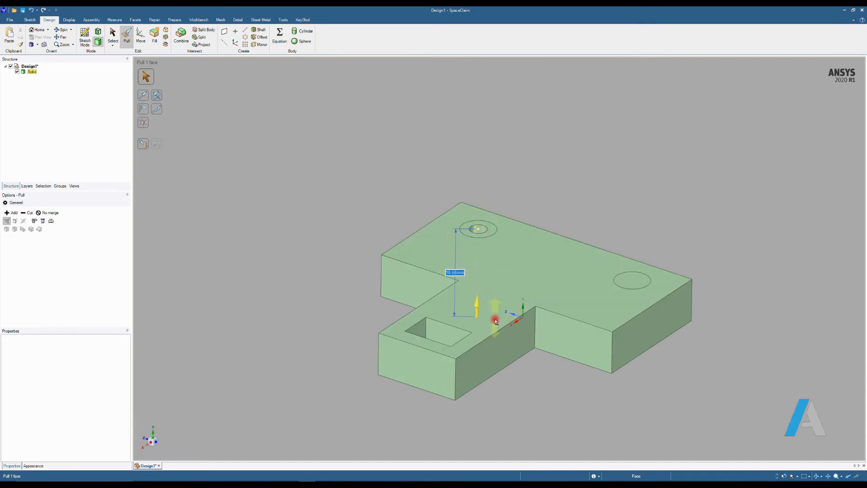
{"action": "middle_click_drag", "start_coordinate": [499, 334], "coordinate": [454, 185]}
{"action": "scroll", "coordinate": [448, 174], "scroll_direction": "up", "scroll_amount": 2}
{"action": "scroll", "coordinate": [448, 173], "scroll_direction": "up", "scroll_amount": 2}
Pull the ring around the round hole up 5 mm to form a hollow cylinder
{"action": "left_click", "coordinate": [486, 195]}
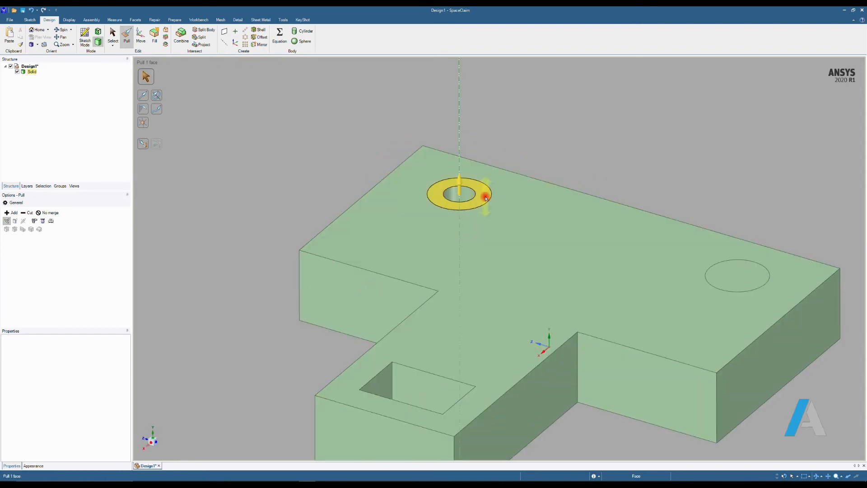
{"action": "left_click_drag", "start_coordinate": [486, 195], "coordinate": [481, 140]}
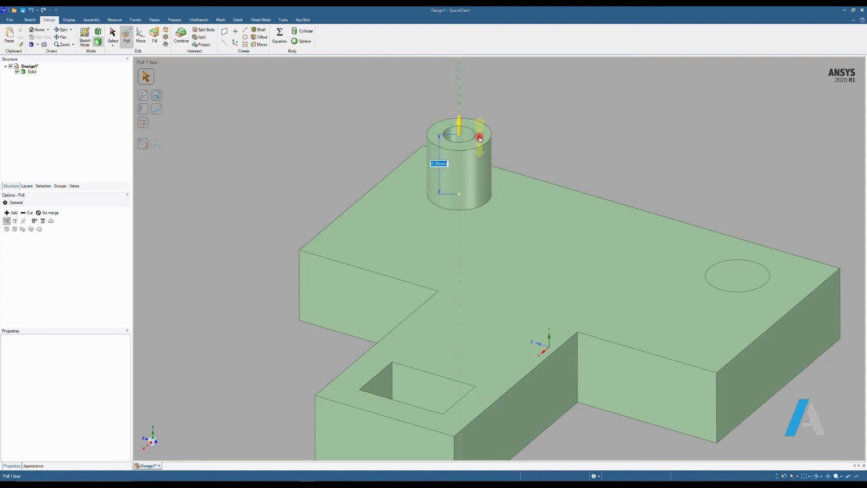
{"action": "type", "text": "5"}
{"action": "key", "text": "Return"}
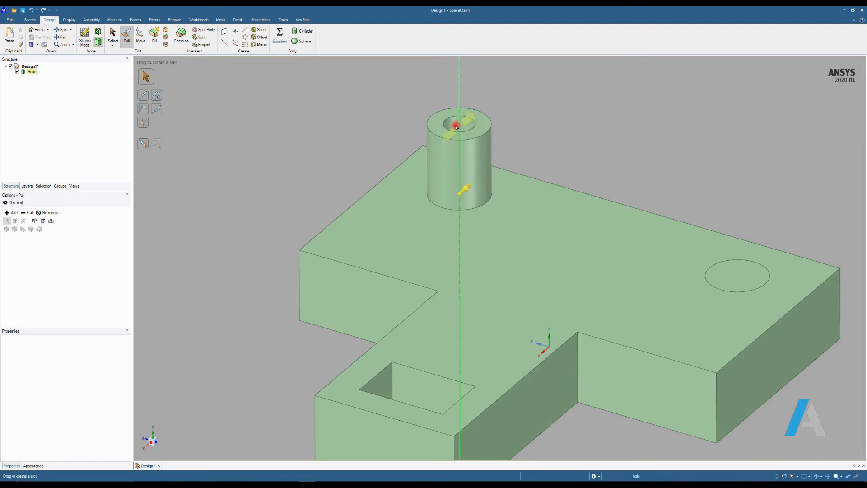
Pull the remaining circle's face up into a solid cylinder about as tall as the hollow one
{"action": "left_click", "coordinate": [549, 244]}
{"action": "middle_click_drag", "start_coordinate": [604, 261], "coordinate": [545, 253], "text": "shift"}
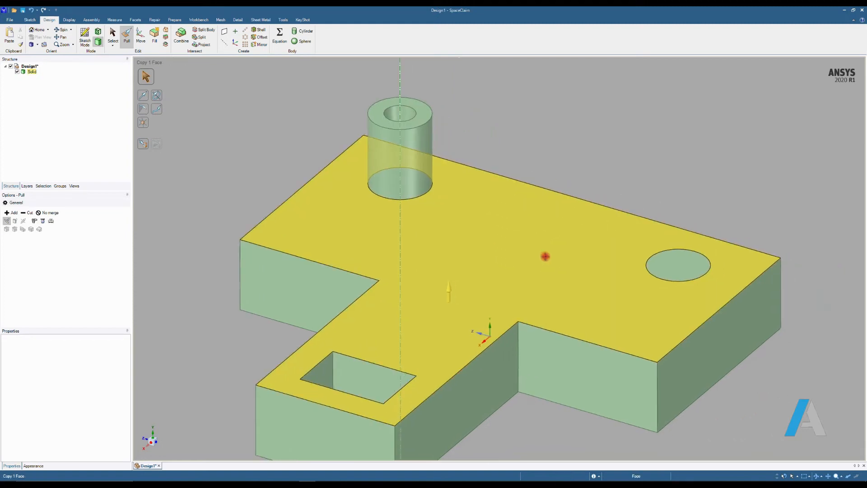
{"action": "left_click", "coordinate": [686, 270]}
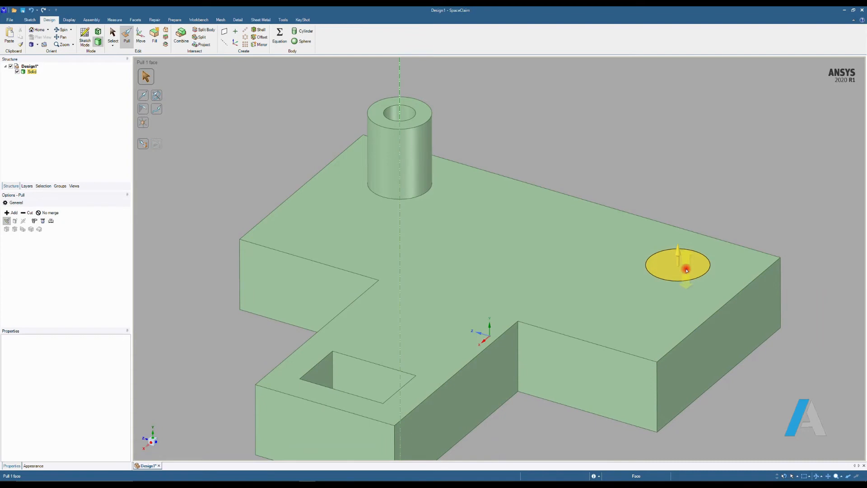
{"action": "middle_click_drag", "start_coordinate": [687, 270], "coordinate": [622, 265], "text": "shift"}
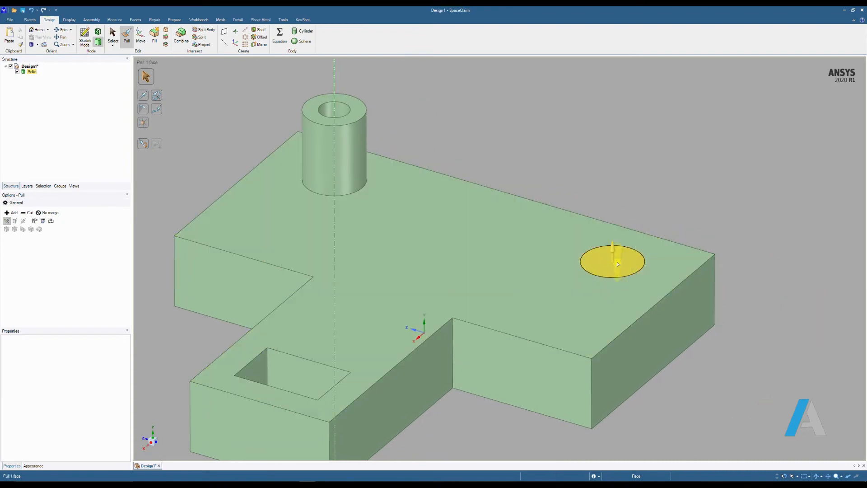
{"action": "left_click_drag", "start_coordinate": [617, 264], "coordinate": [610, 192]}
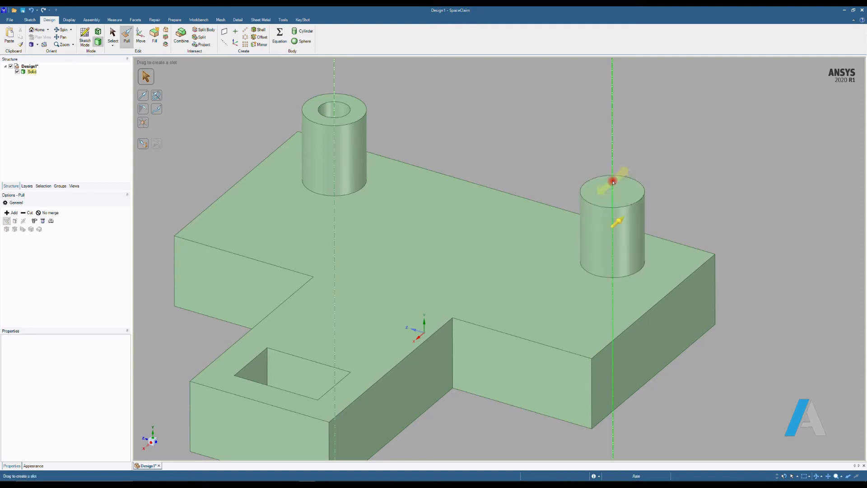
{"action": "left_click", "coordinate": [608, 195]}
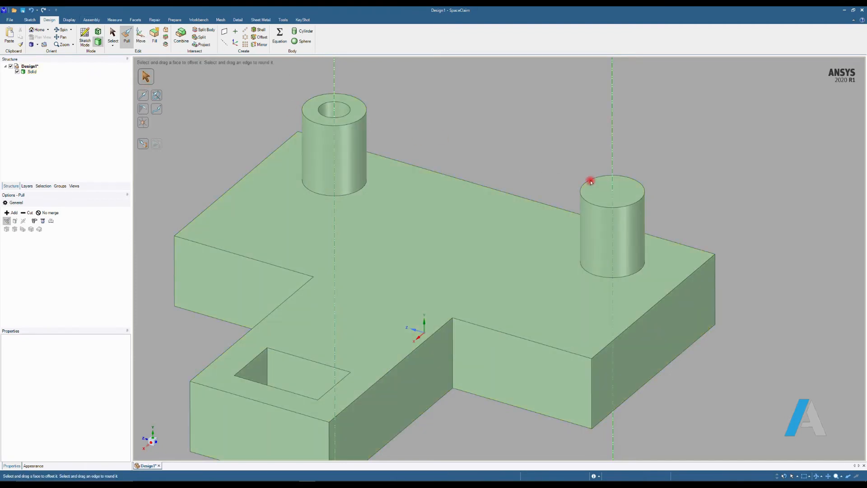
{"action": "key", "text": "Escape"}
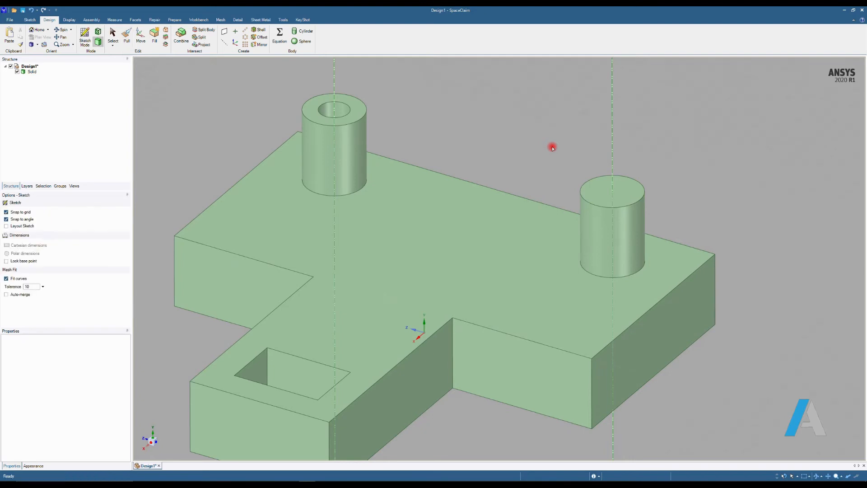
Sketch a 2 mm circle concentric with the solid cylinder on its top face and end the sketch
{"action": "left_click", "coordinate": [609, 188]}
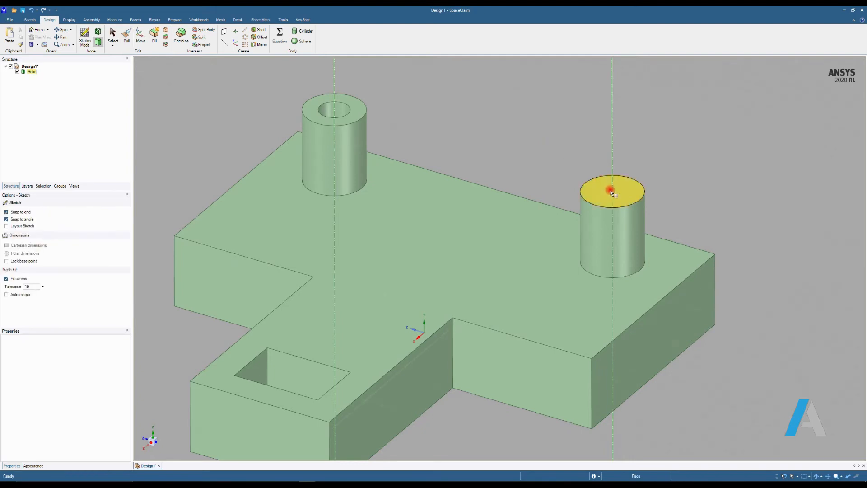
{"action": "key", "text": "k"}
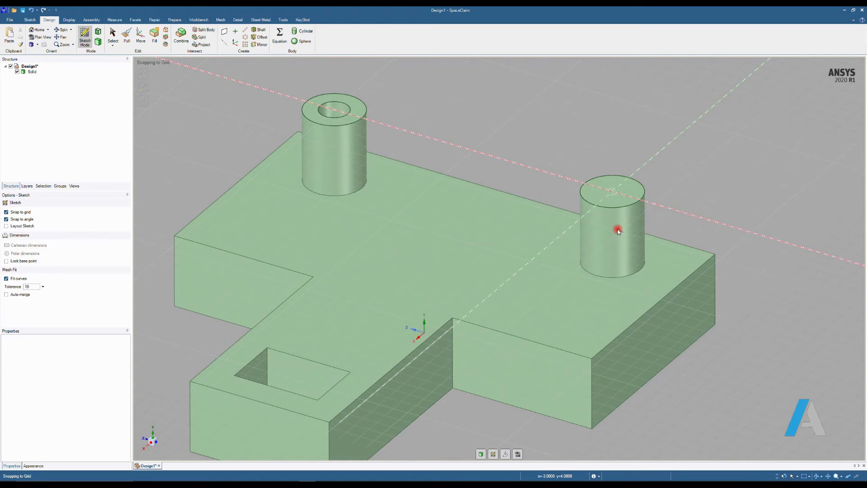
{"action": "key", "text": "v"}
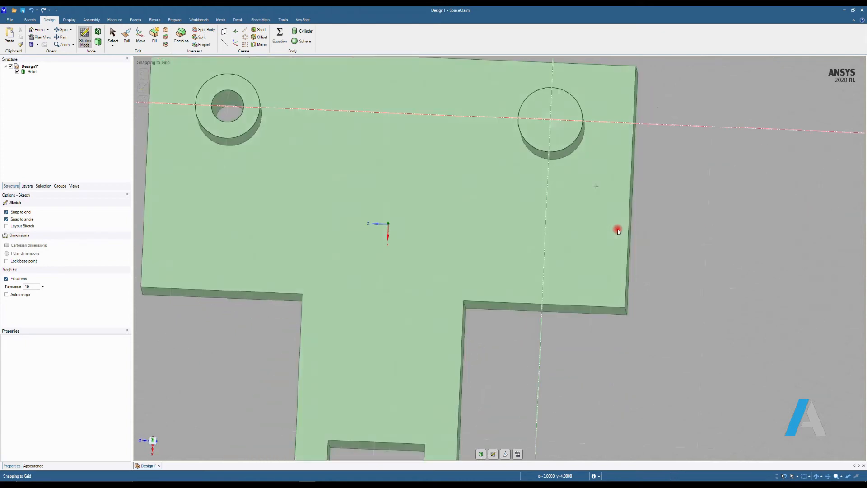
{"action": "scroll", "coordinate": [587, 189], "scroll_direction": "up", "scroll_amount": 1}
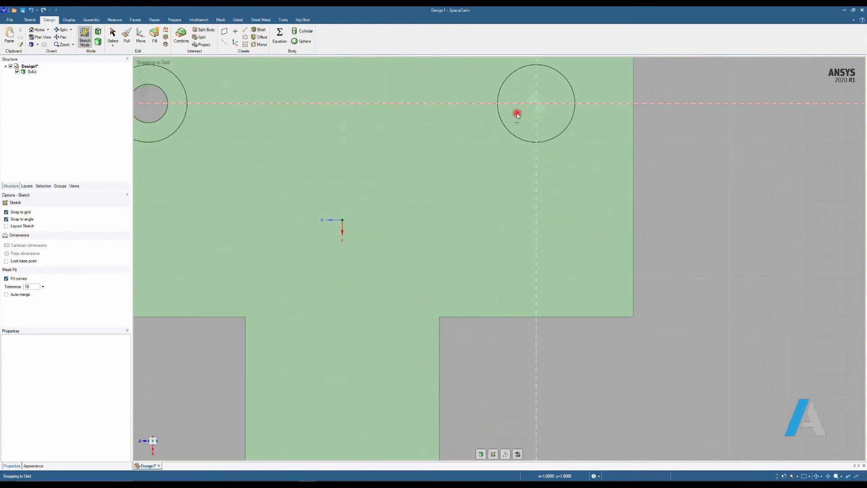
{"action": "middle_click_drag", "start_coordinate": [517, 112], "coordinate": [488, 215], "text": "shift"}
{"action": "scroll", "coordinate": [509, 208], "scroll_direction": "up", "scroll_amount": 4}
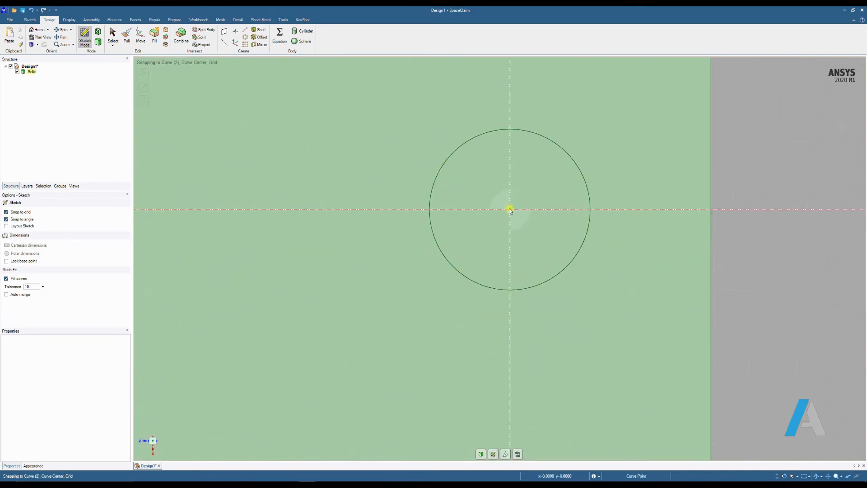
{"action": "left_click", "coordinate": [508, 209]}
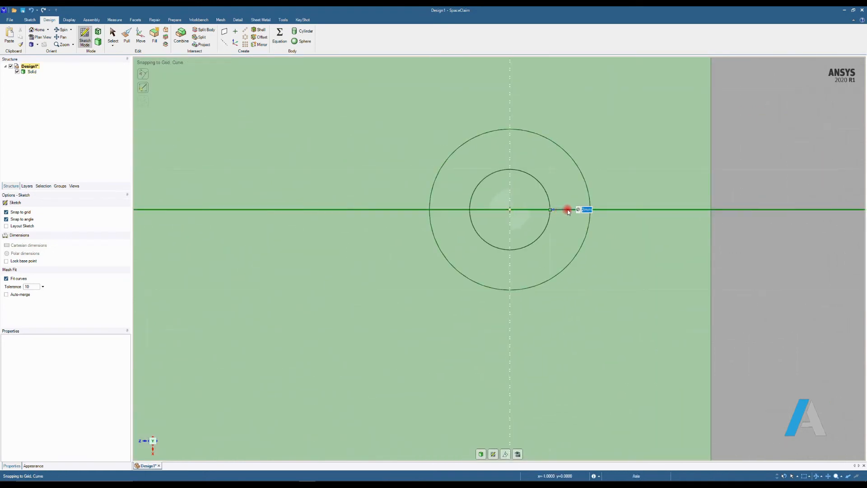
{"action": "left_click", "coordinate": [551, 210]}
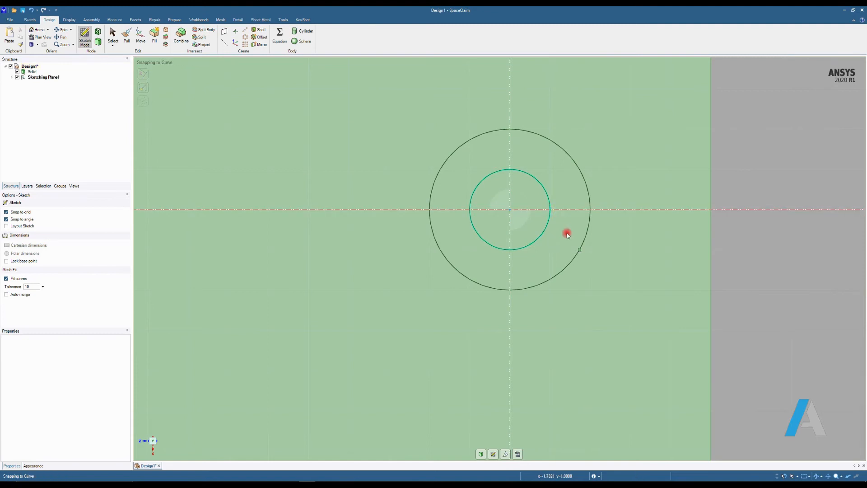
{"action": "scroll", "coordinate": [571, 228], "scroll_direction": "down", "scroll_amount": 6}
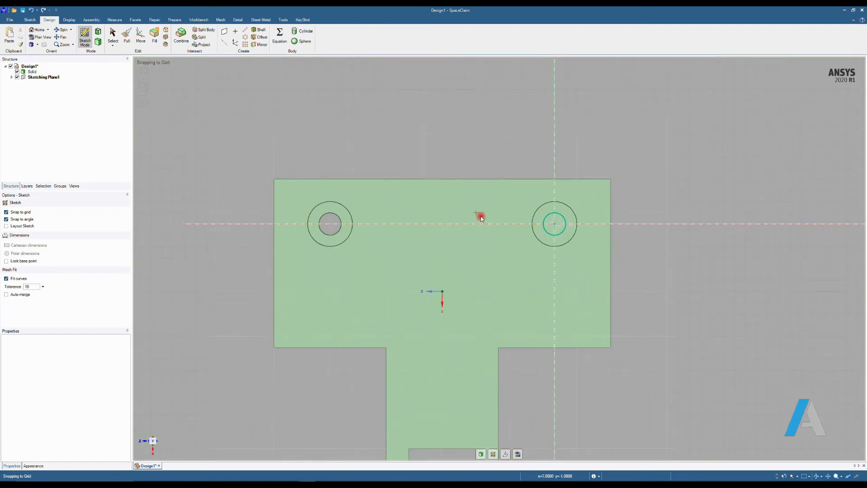
{"action": "middle_click_drag", "start_coordinate": [478, 205], "coordinate": [497, 176], "text": "shift"}
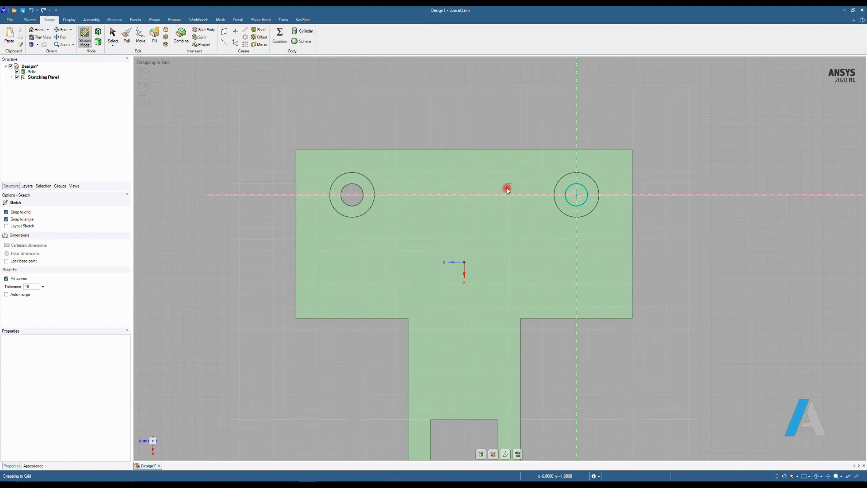
{"action": "left_click", "coordinate": [29, 20]}
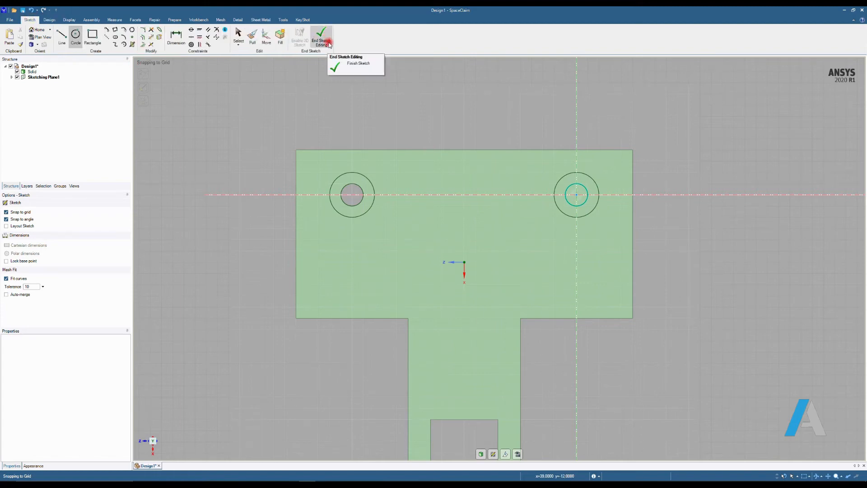
{"action": "left_click", "coordinate": [329, 44]}
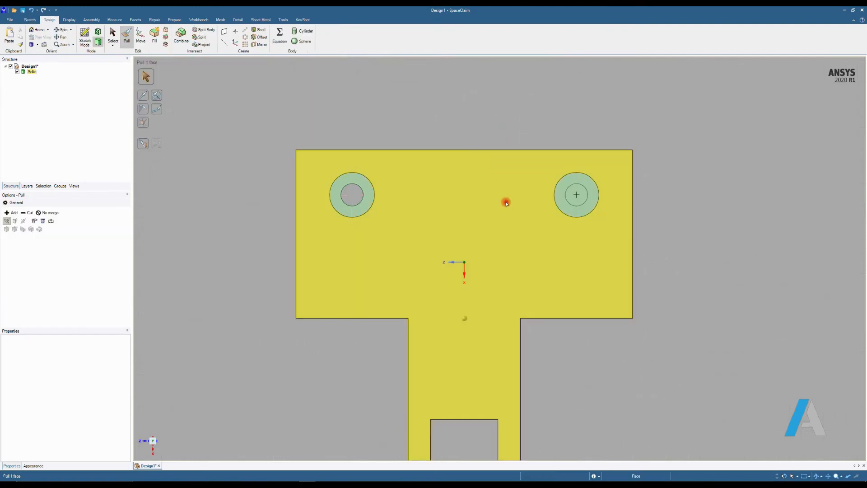
Pull the new inner circle's face down through the cylinder and crossbar to cut a round hole
{"action": "left_click", "coordinate": [490, 184]}
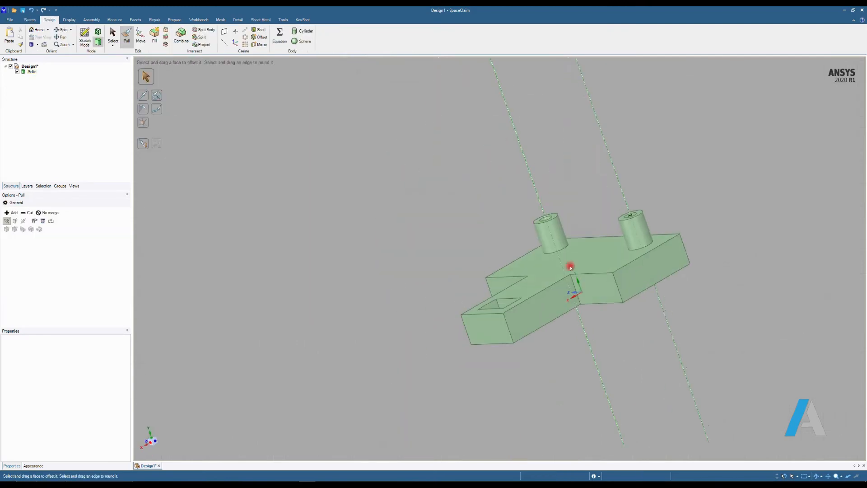
{"action": "left_click", "coordinate": [571, 267]}
{"action": "middle_click_drag", "start_coordinate": [570, 267], "coordinate": [533, 255]}
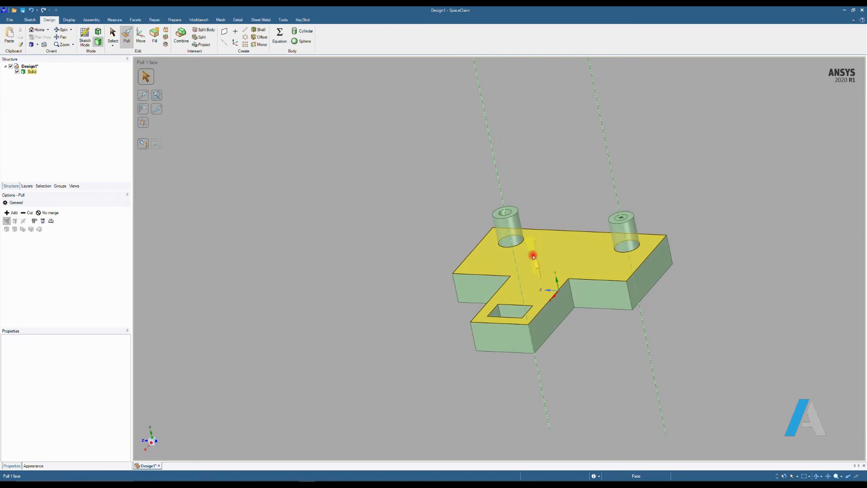
{"action": "left_click", "coordinate": [622, 231]}
{"action": "left_click", "coordinate": [627, 265]}
{"action": "middle_click_drag", "start_coordinate": [627, 265], "coordinate": [610, 259], "text": "shift"}
{"action": "scroll", "coordinate": [611, 260], "scroll_direction": "up", "scroll_amount": 3}
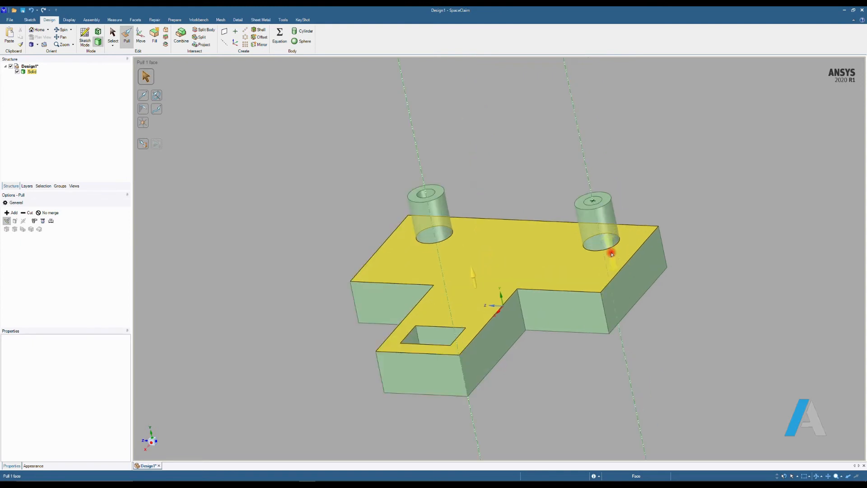
{"action": "left_click", "coordinate": [588, 198]}
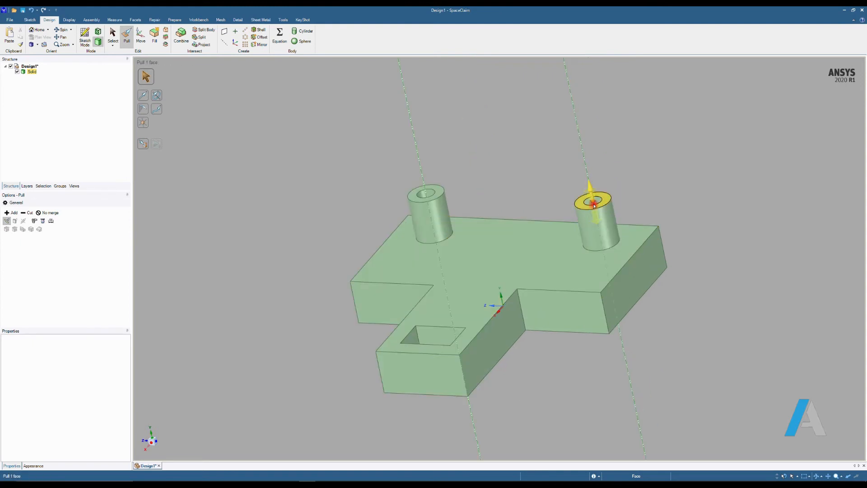
{"action": "left_click", "coordinate": [636, 364]}
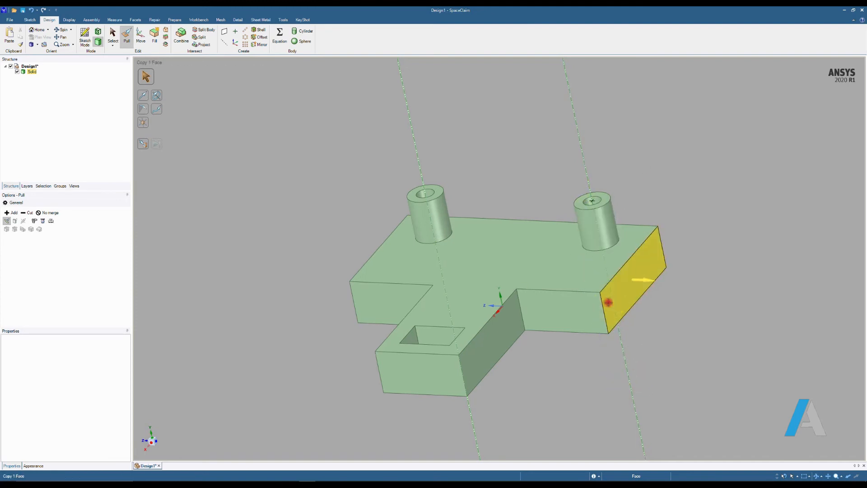
{"action": "left_click", "coordinate": [587, 292]}
{"action": "mouse_move", "coordinate": [587, 292]}
{"action": "middle_mouse_down"}
{"action": "mouse_move", "coordinate": [549, 243]}
{"action": "mouse_move", "coordinate": [565, 248]}
{"action": "mouse_move", "coordinate": [573, 286]}
{"action": "middle_mouse_up"}
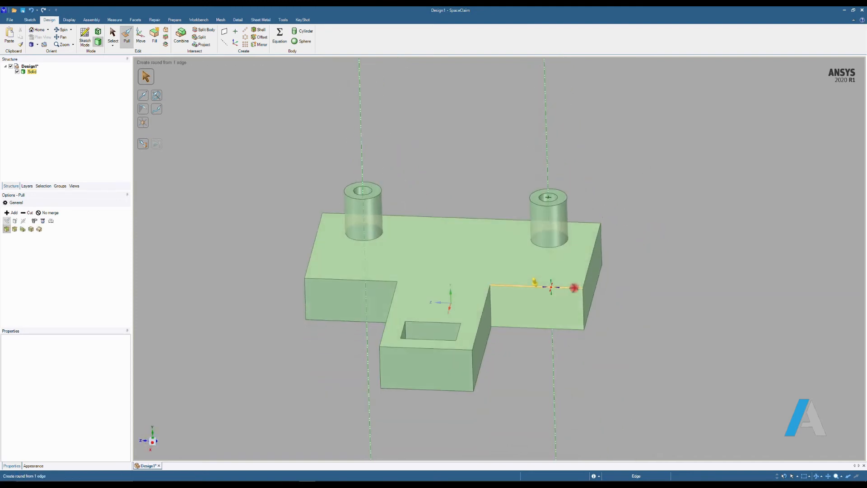
{"action": "left_click", "coordinate": [442, 286]}
{"action": "middle_click_drag", "start_coordinate": [441, 286], "coordinate": [526, 346]}
{"action": "left_click", "coordinate": [526, 345]}
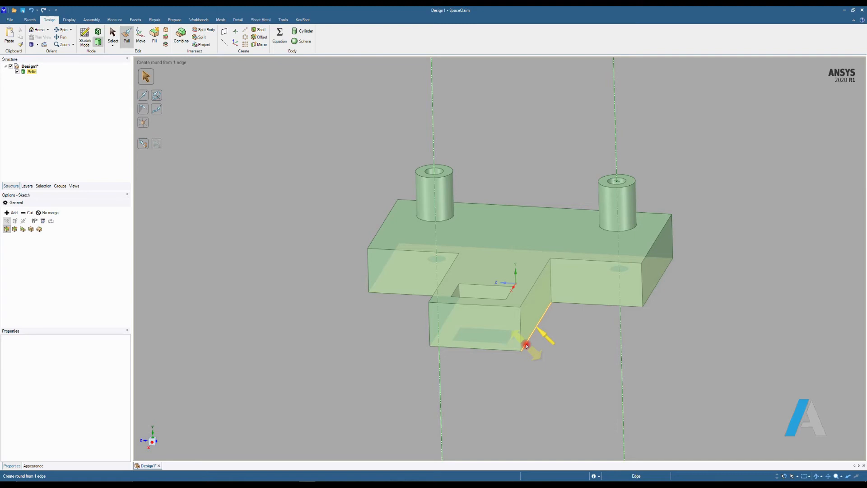
On the crossbar's long back face, sketch a 10 mm vertical line upward from the upper edge, 5 mm off the centre axis
{"action": "key", "text": "l"}
{"action": "middle_click_drag", "start_coordinate": [627, 294], "coordinate": [717, 287]}
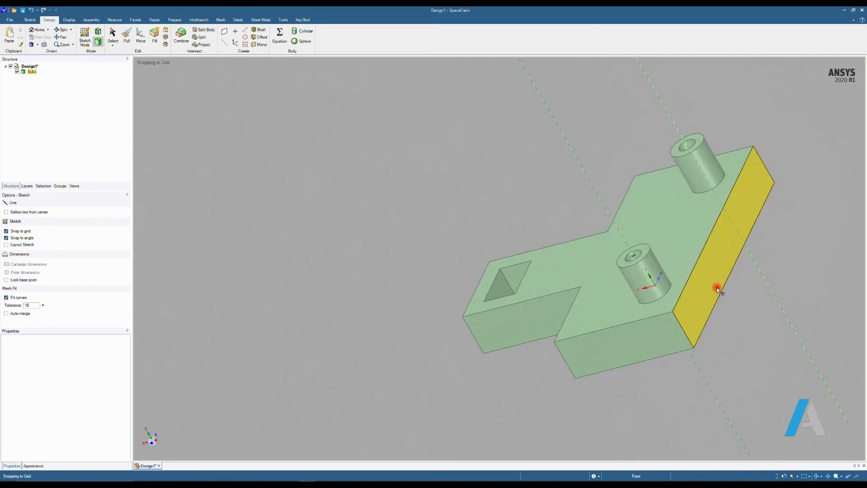
{"action": "left_click", "coordinate": [714, 256]}
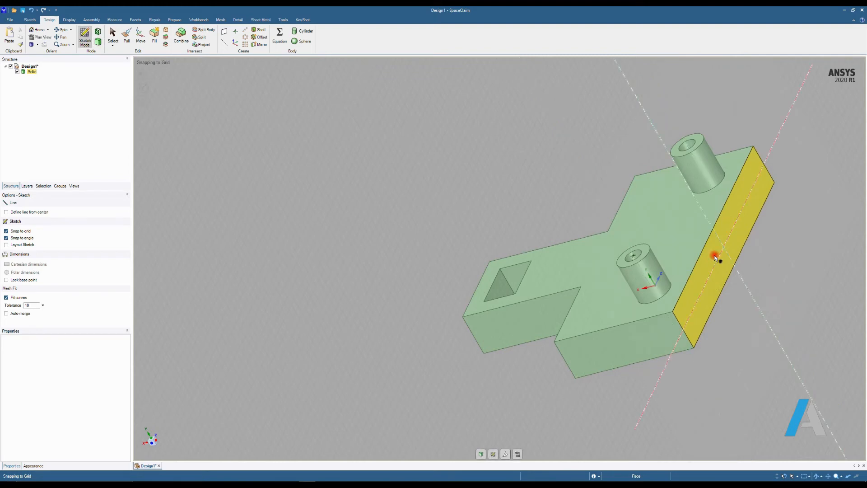
{"action": "key", "text": "v"}
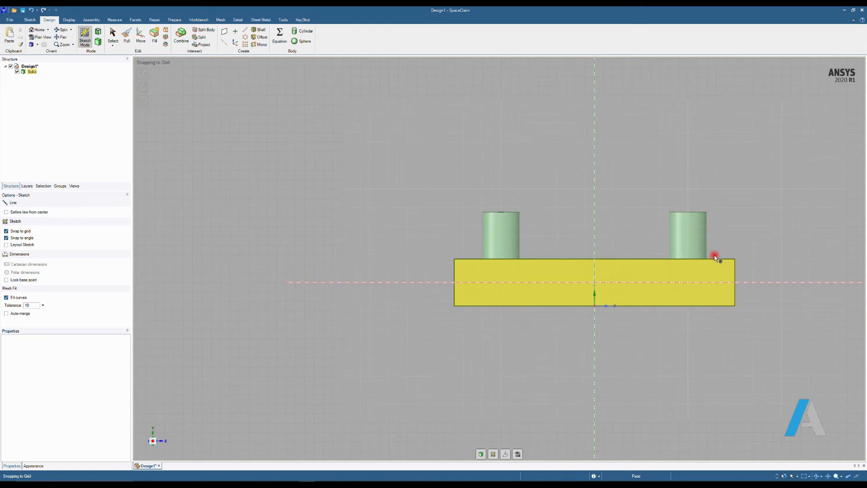
{"action": "middle_click_drag", "start_coordinate": [646, 266], "coordinate": [572, 253], "text": "shift"}
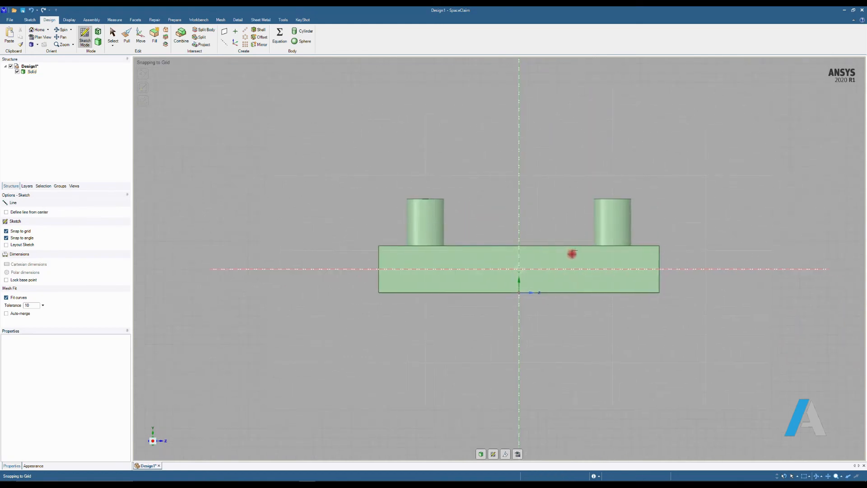
{"action": "scroll", "coordinate": [571, 254], "scroll_direction": "up", "scroll_amount": 5}
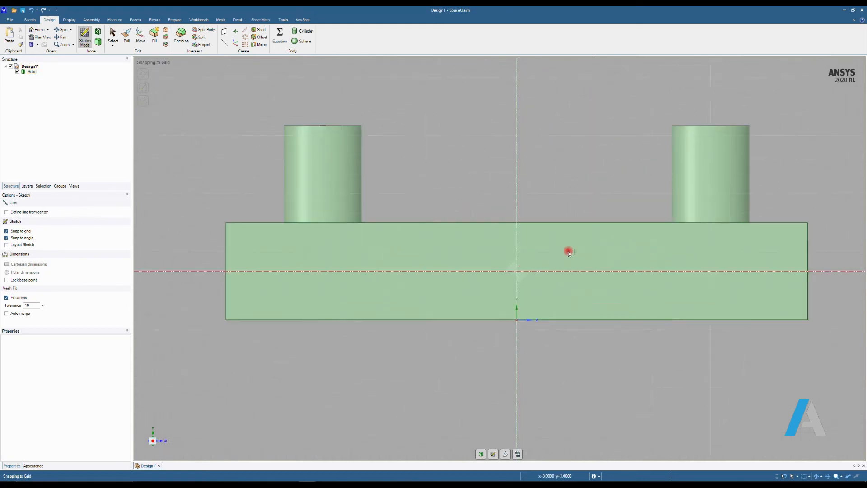
{"action": "scroll", "coordinate": [571, 253], "scroll_direction": "down", "scroll_amount": 4}
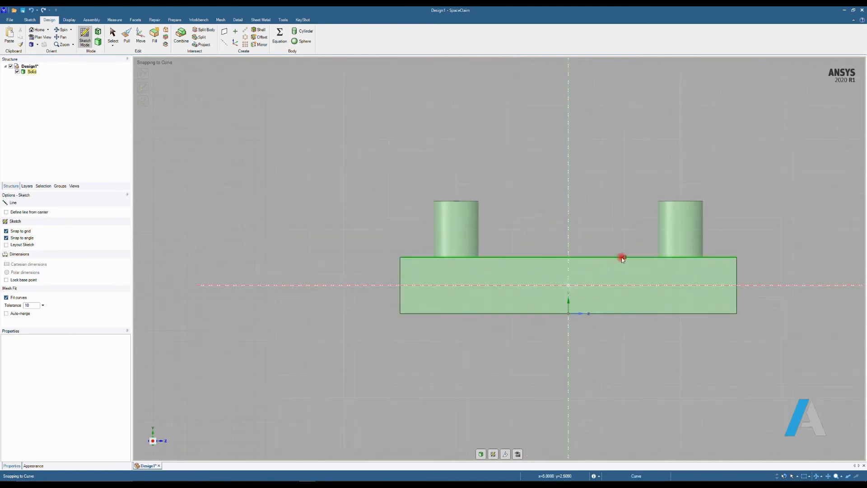
{"action": "scroll", "coordinate": [623, 258], "scroll_direction": "up", "scroll_amount": 2}
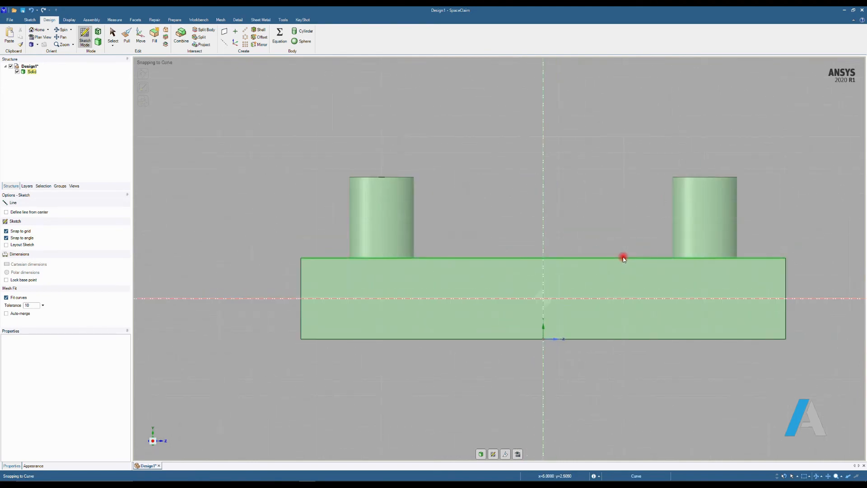
{"action": "left_click", "coordinate": [624, 258]}
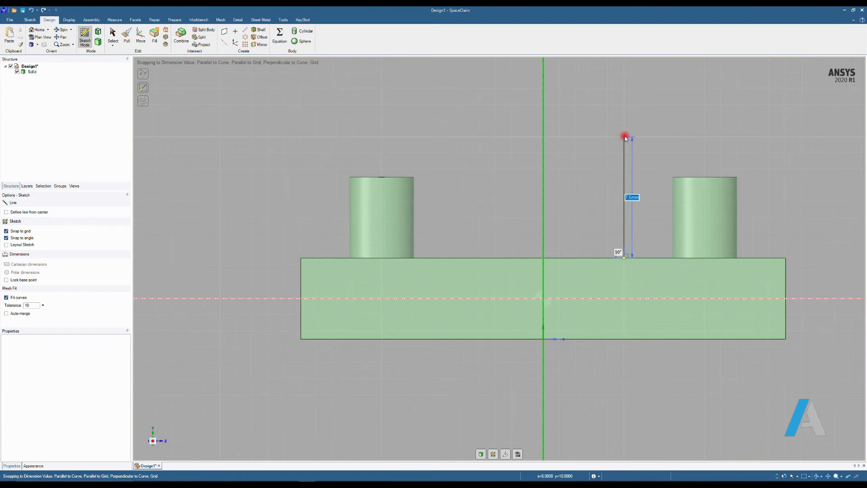
{"action": "key", "text": "Tab"}
{"action": "key", "text": "Tab"}
{"action": "key", "text": "Tab"}
{"action": "key", "text": "Tab"}
{"action": "type", "text": "10"}
{"action": "key", "text": "Return"}
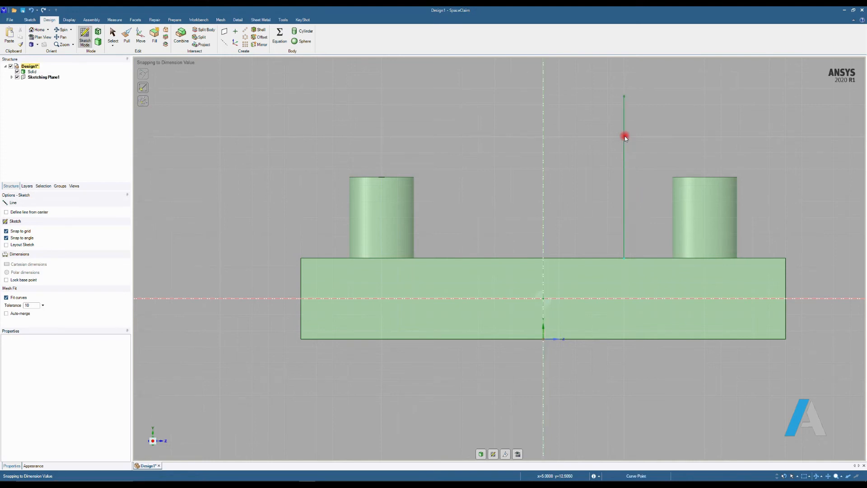
Continue the outline with a 10 mm horizontal line across the centre axis and a vertical line down to the crossbar's upper edge
{"action": "left_click", "coordinate": [624, 96]}
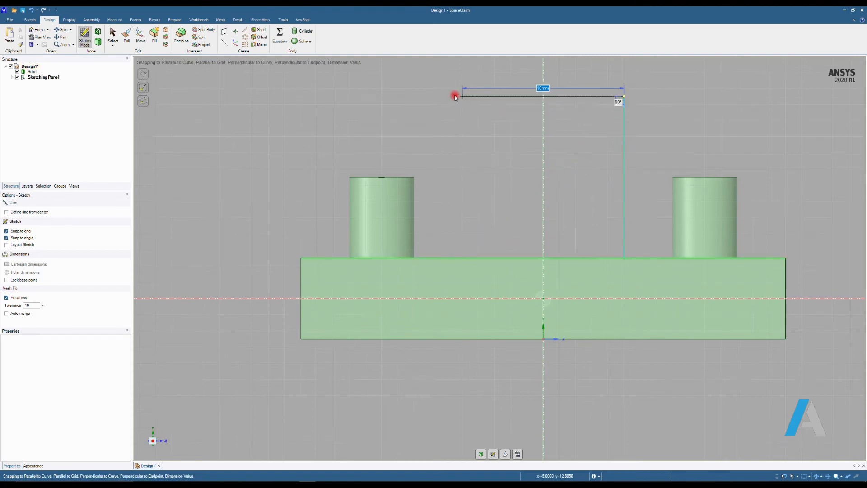
{"action": "left_click", "coordinate": [461, 96]}
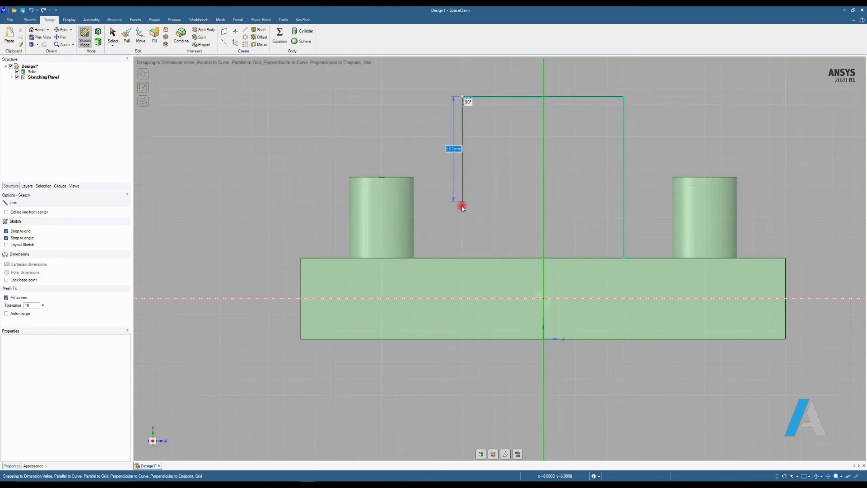
{"action": "left_click", "coordinate": [462, 259]}
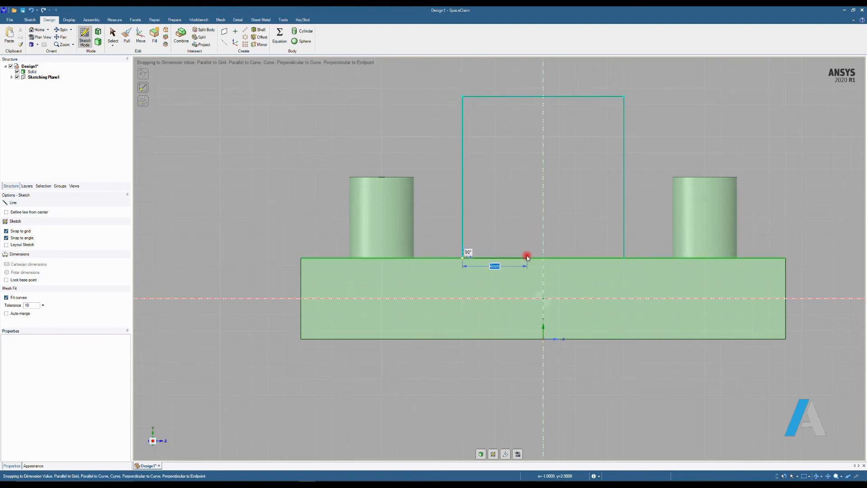
{"action": "scroll", "coordinate": [528, 280], "scroll_direction": "down", "scroll_amount": 4}
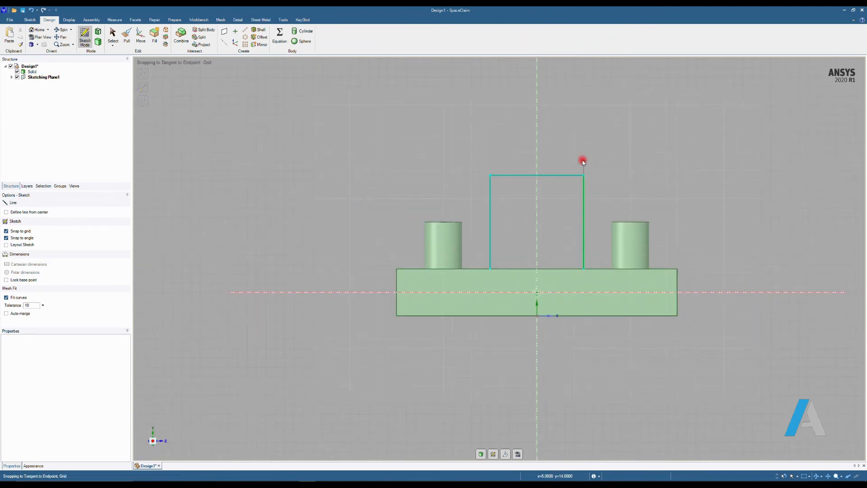
Draw a circle centred on the midpoint of the outline's upper line and passing through its endpoint
{"action": "scroll", "coordinate": [581, 171], "scroll_direction": "up", "scroll_amount": 3}
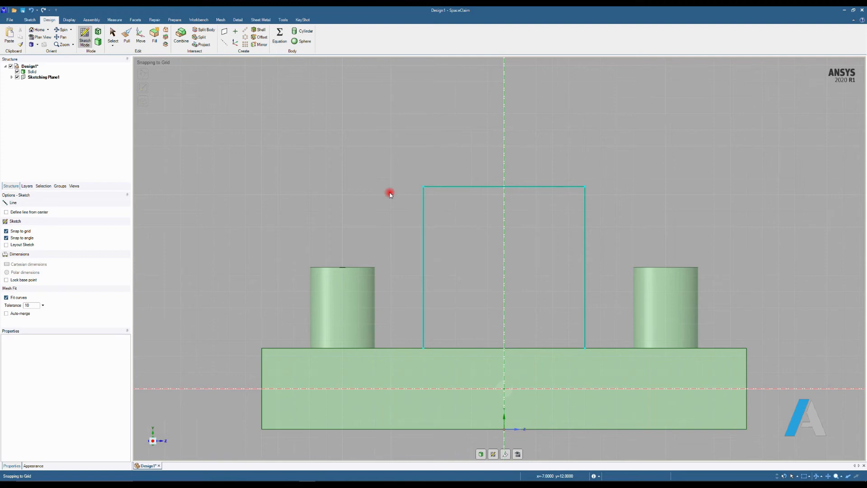
{"action": "left_click", "coordinate": [29, 20]}
{"action": "left_click", "coordinate": [75, 35]}
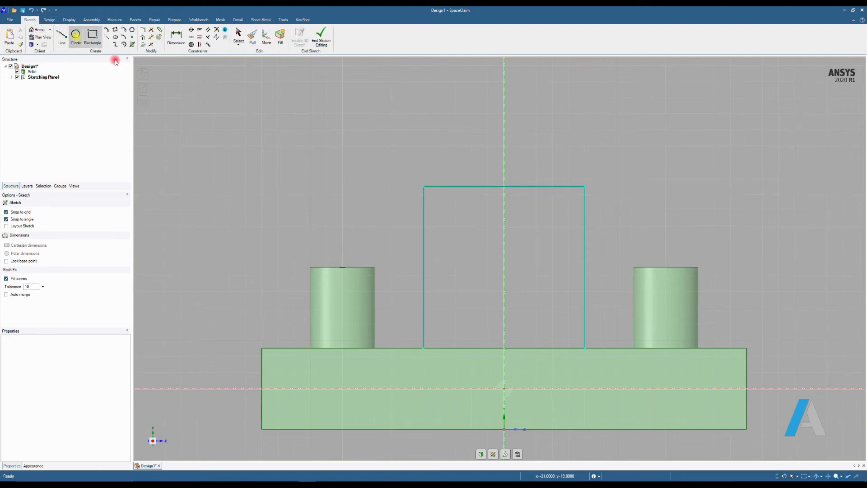
{"action": "left_click", "coordinate": [505, 186]}
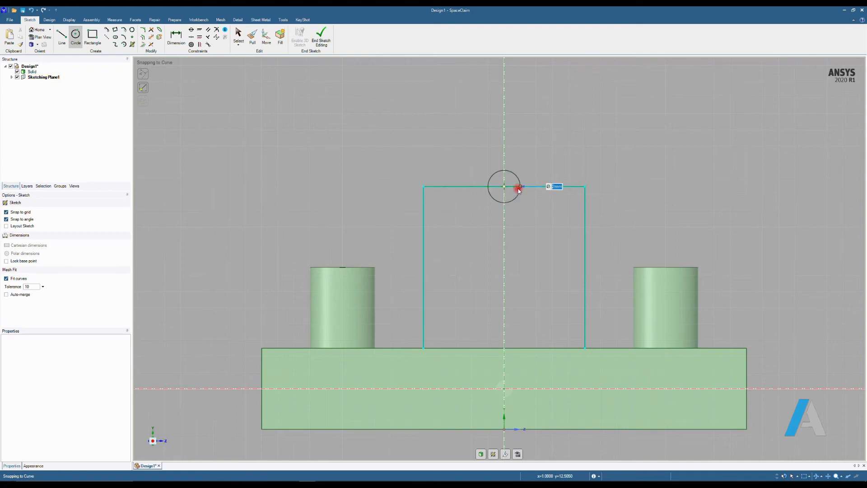
{"action": "left_click", "coordinate": [584, 186]}
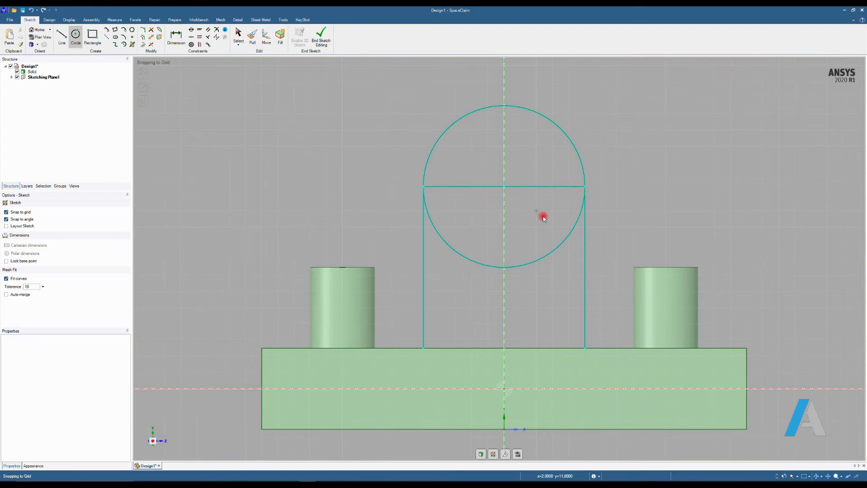
Trim away the circle's lower half and the horizontal line beneath the arc, leaving an open round-topped outline
{"action": "left_click", "coordinate": [150, 39]}
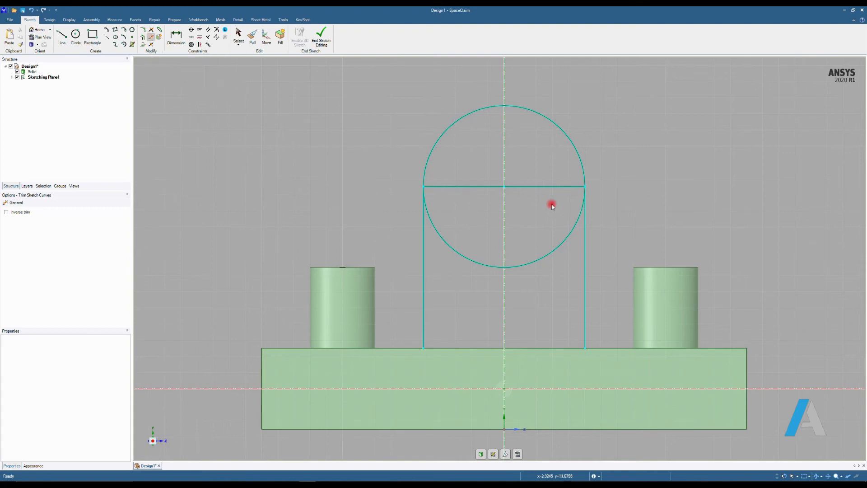
{"action": "left_click", "coordinate": [560, 246]}
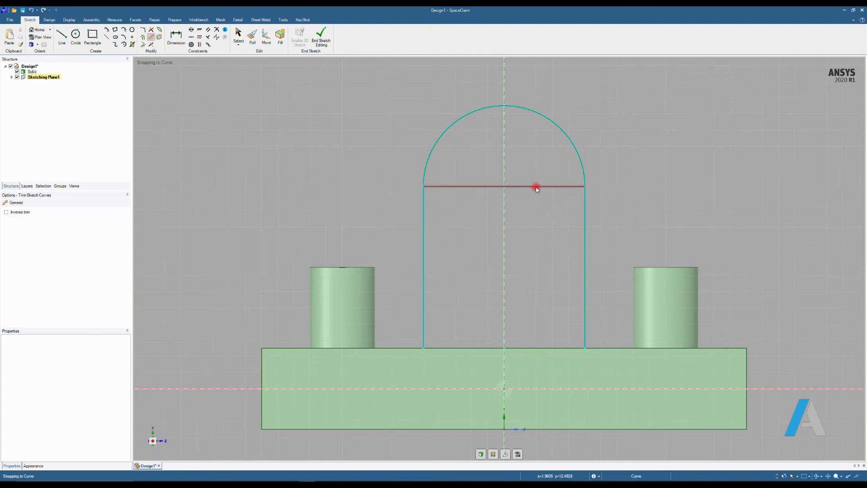
{"action": "left_click", "coordinate": [536, 187]}
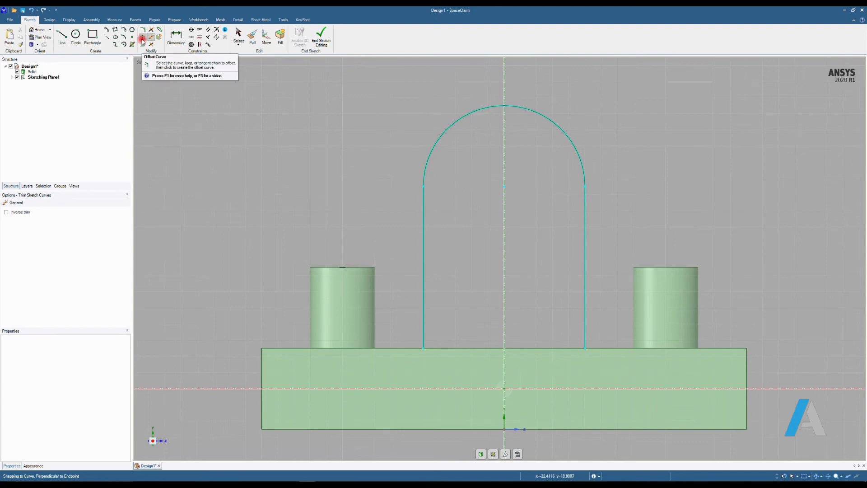
Offset the arc and both vertical lines of the outline 1 mm inward to form a parallel inner arch
{"action": "left_click", "coordinate": [142, 39]}
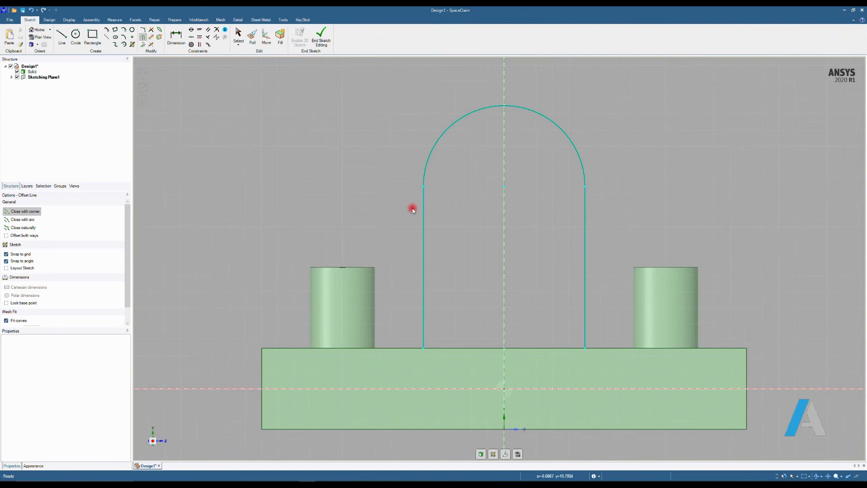
{"action": "left_click", "coordinate": [531, 110]}
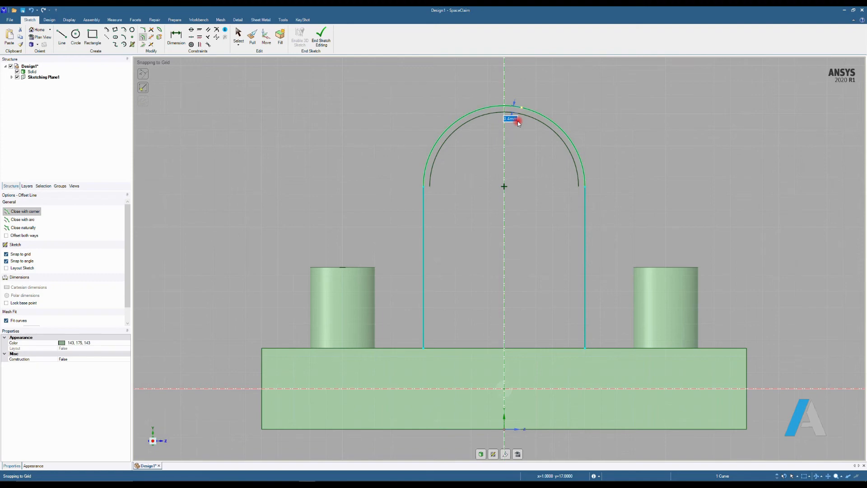
{"action": "key", "text": "Return"}
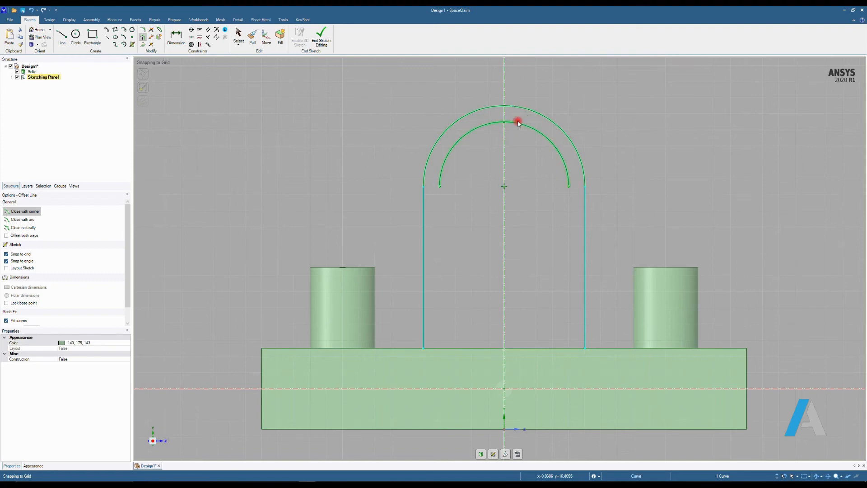
{"action": "left_click", "coordinate": [585, 229]}
{"action": "left_click", "coordinate": [567, 229]}
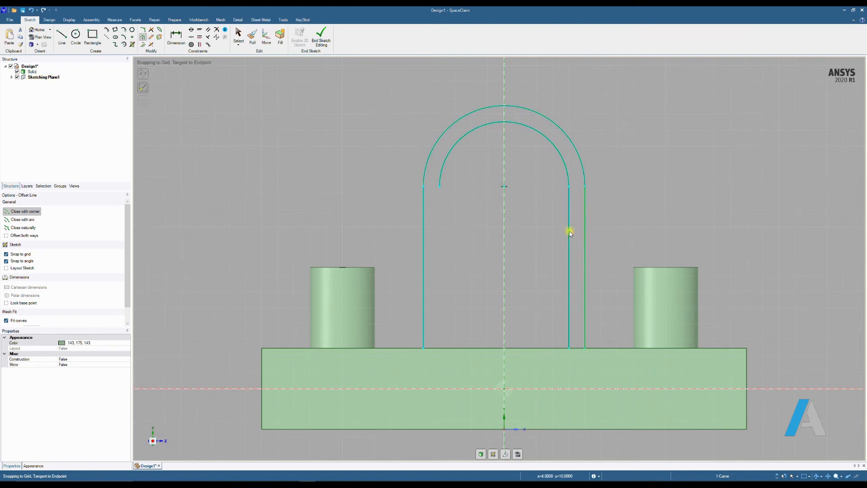
{"action": "left_click", "coordinate": [423, 241]}
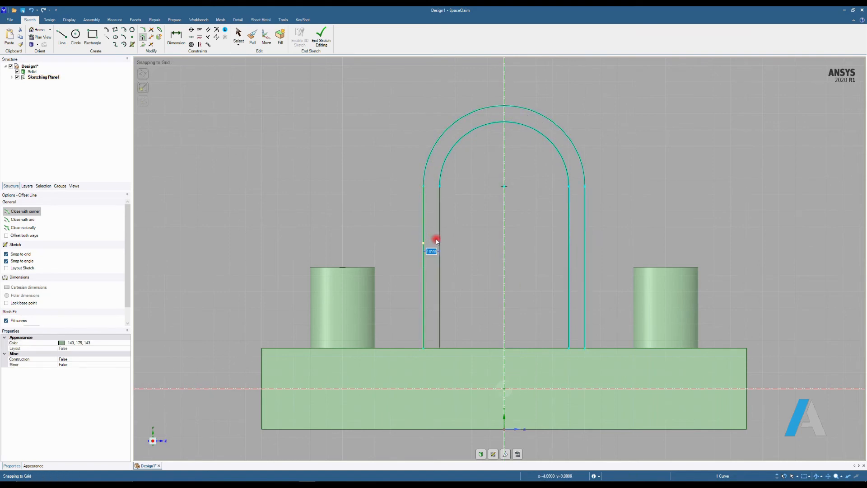
{"action": "left_click", "coordinate": [438, 240]}
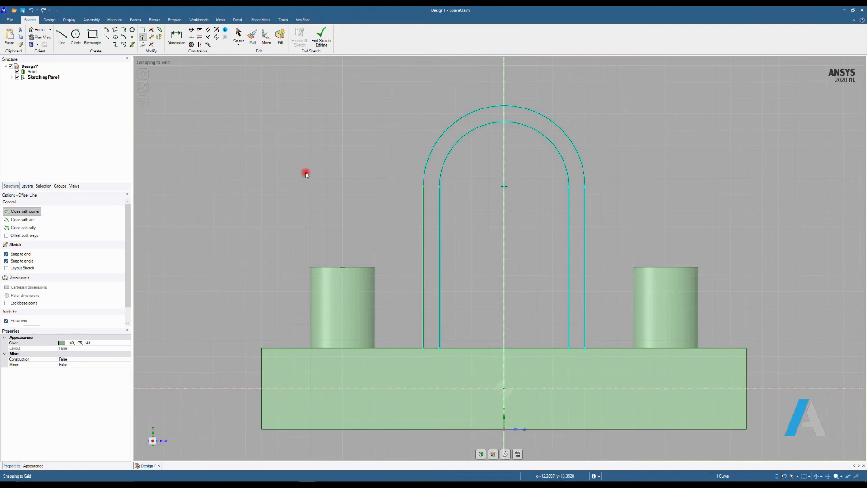
Try to add a Tangent constraint between the outer arc and its right vertical line
{"action": "left_click", "coordinate": [176, 35]}
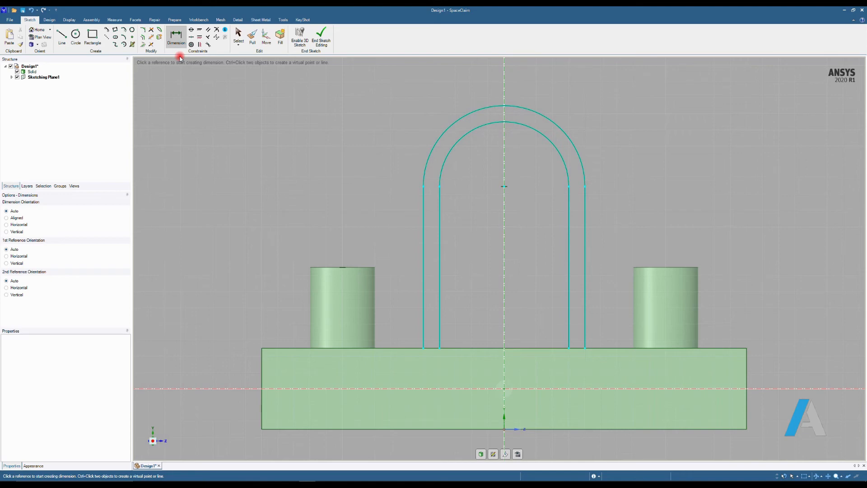
{"action": "left_click", "coordinate": [206, 46]}
{"action": "left_click", "coordinate": [584, 197]}
{"action": "left_click", "coordinate": [586, 179]}
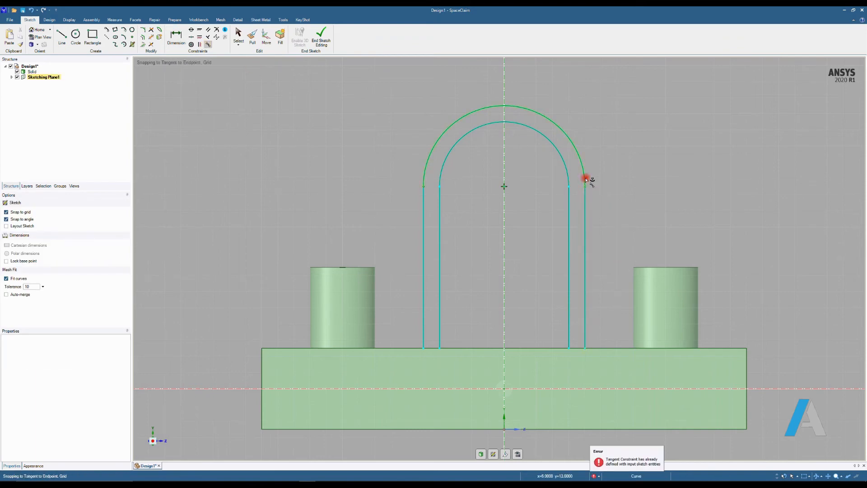
{"action": "left_click", "coordinate": [630, 464]}
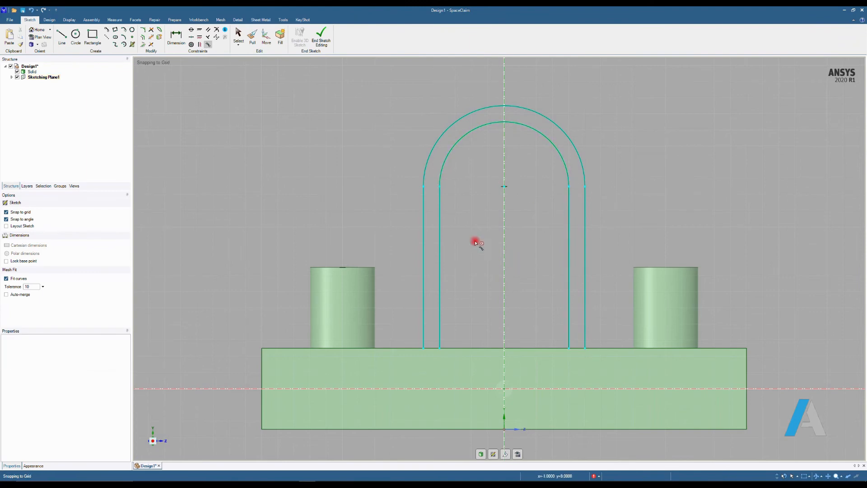
Apply Tangent constraints between the inner and outer left vertical lines and their arcs, and check the status message history
{"action": "left_click", "coordinate": [441, 201]}
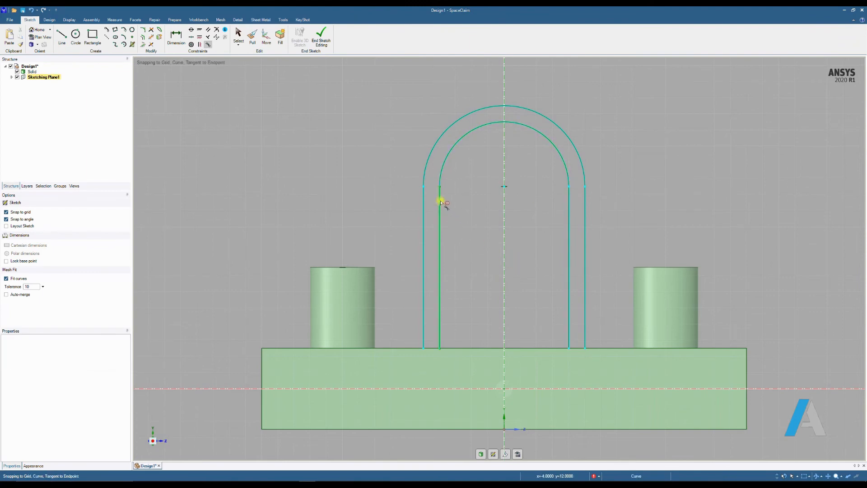
{"action": "left_click", "coordinate": [441, 176]}
{"action": "left_click", "coordinate": [422, 225]}
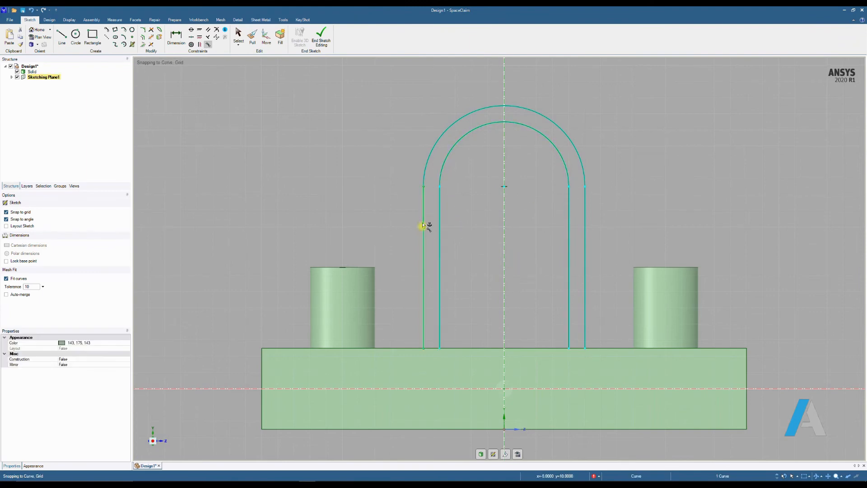
{"action": "left_click", "coordinate": [424, 176]}
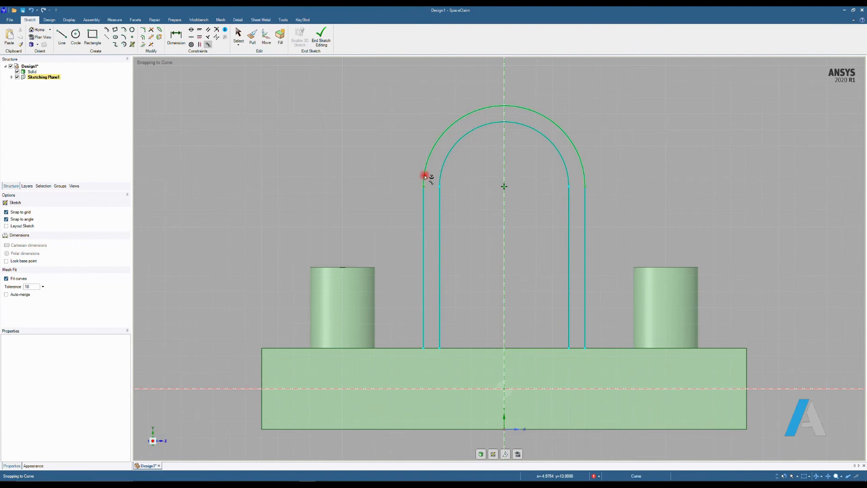
{"action": "left_click", "coordinate": [599, 476]}
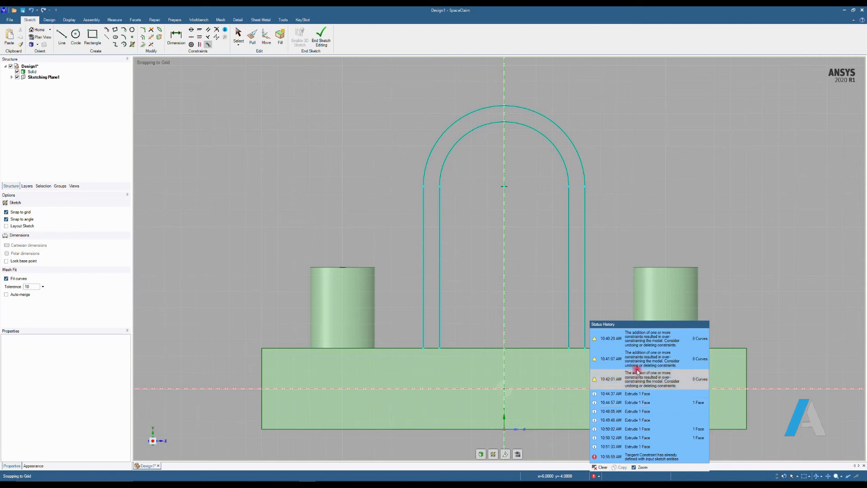
{"action": "left_click", "coordinate": [634, 206]}
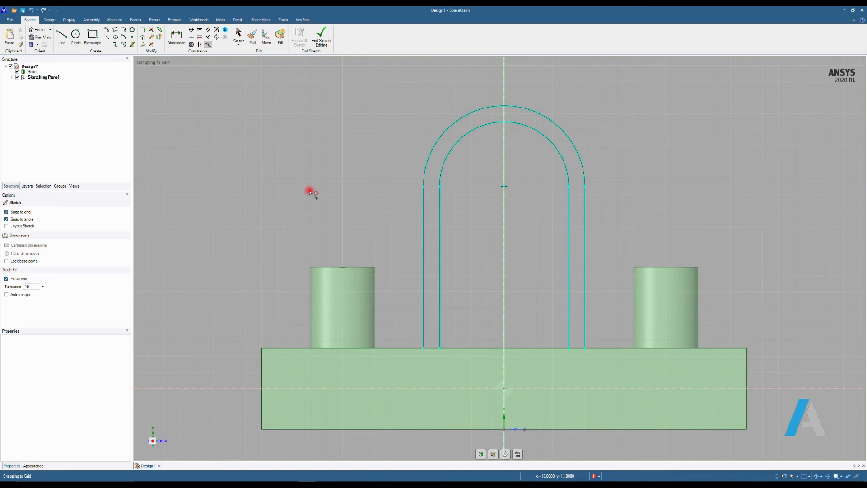
Finish the sketch and pull the narrow arch-shaped face forward over the crossbar to make a solid arch
{"action": "left_click", "coordinate": [328, 44]}
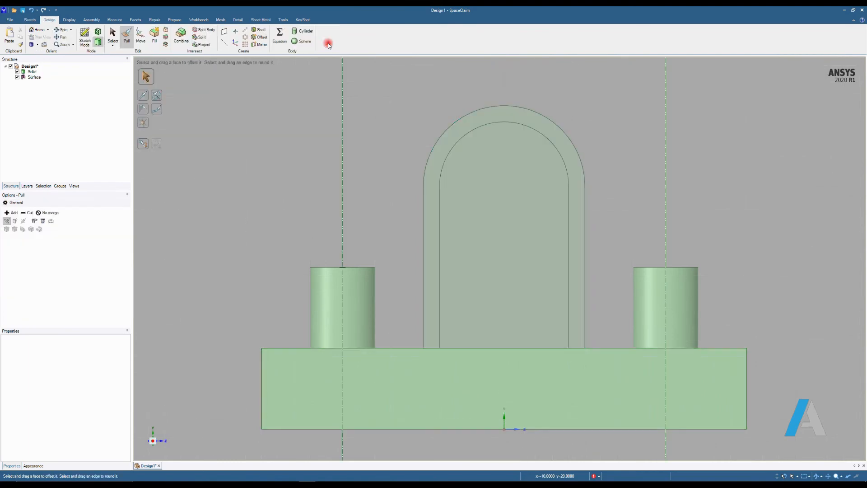
{"action": "left_click", "coordinate": [484, 269]}
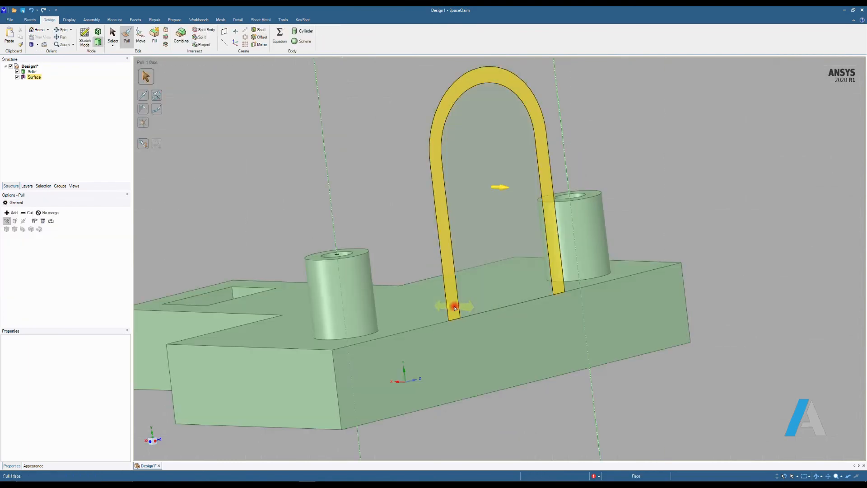
{"action": "scroll", "coordinate": [478, 279], "scroll_direction": "down", "scroll_amount": 5}
{"action": "middle_click_drag", "start_coordinate": [438, 309], "coordinate": [474, 271]}
{"action": "scroll", "coordinate": [474, 253], "scroll_direction": "up", "scroll_amount": 3}
{"action": "left_click", "coordinate": [476, 242]}
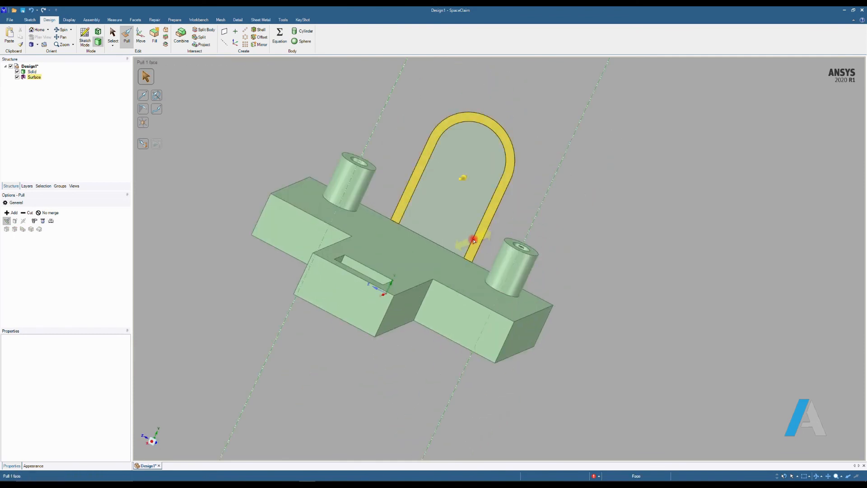
{"action": "mouse_move", "coordinate": [477, 242]}
{"action": "left_mouse_down"}
{"action": "mouse_move", "coordinate": [451, 257]}
{"action": "mouse_move", "coordinate": [465, 242]}
{"action": "left_mouse_up"}
{"action": "middle_click_drag", "start_coordinate": [465, 242], "coordinate": [484, 346]}
{"action": "key", "text": "Escape"}
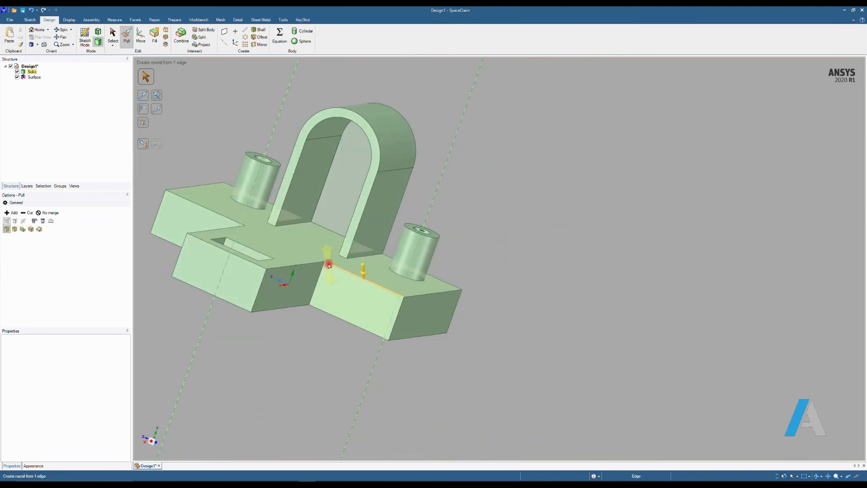
Delete the leftover surface face that closes the arch opening at the back
{"action": "left_click", "coordinate": [387, 288]}
{"action": "middle_click_drag", "start_coordinate": [387, 288], "coordinate": [396, 290], "text": "shift"}
{"action": "left_click", "coordinate": [368, 274]}
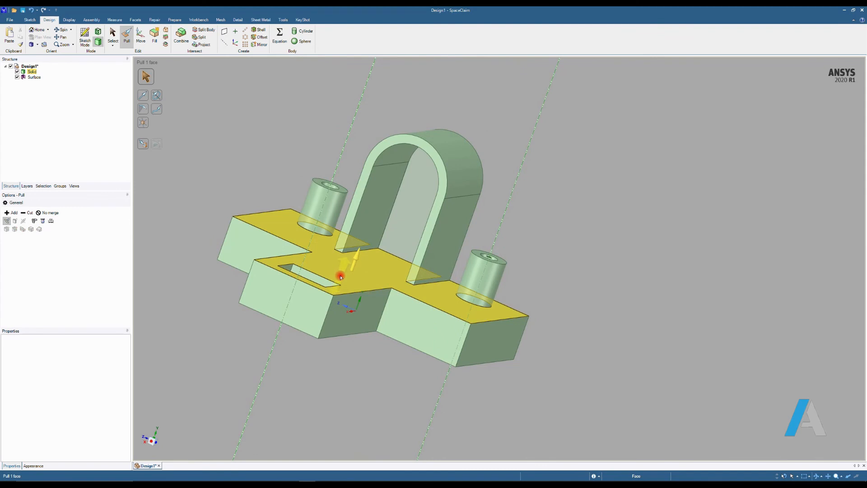
{"action": "middle_click_drag", "start_coordinate": [348, 271], "coordinate": [386, 271]}
{"action": "left_click", "coordinate": [471, 271]}
{"action": "left_click", "coordinate": [584, 262]}
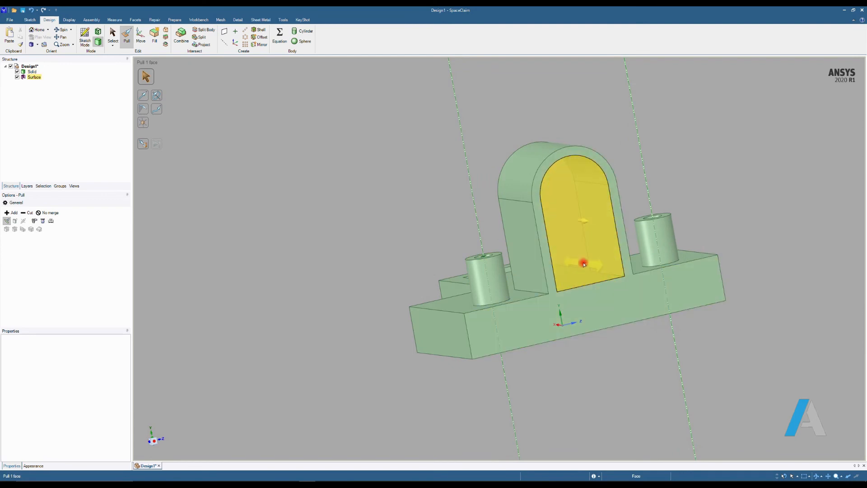
{"action": "key", "text": "Delete"}
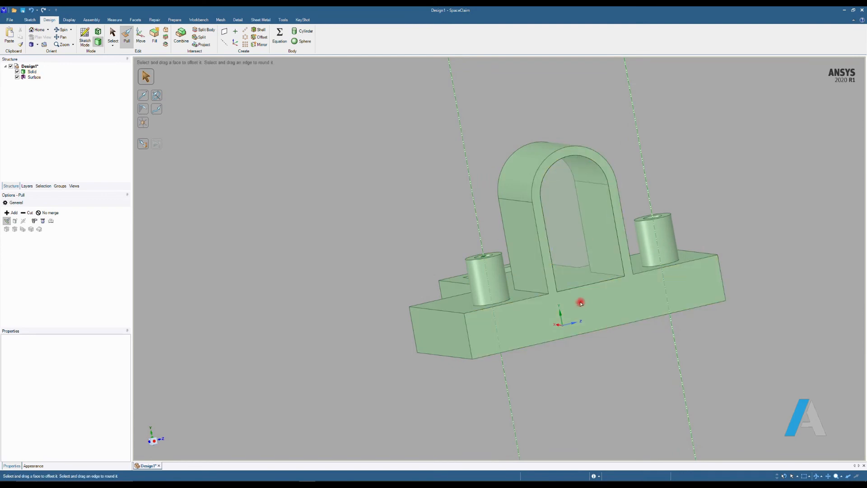
Round the stem's long upper side edge beside the inner corner with a 0.5 mm radius using Pull
{"action": "middle_click_drag", "start_coordinate": [578, 300], "coordinate": [358, 287]}
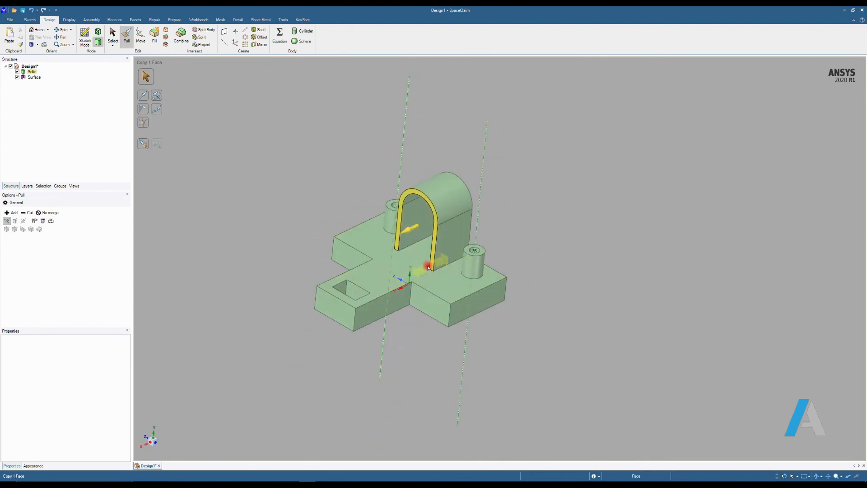
{"action": "left_click", "coordinate": [466, 272]}
{"action": "mouse_move", "coordinate": [466, 271]}
{"action": "middle_mouse_down"}
{"action": "mouse_move", "coordinate": [479, 253]}
{"action": "mouse_move", "coordinate": [459, 306]}
{"action": "mouse_move", "coordinate": [469, 305]}
{"action": "mouse_move", "coordinate": [462, 288]}
{"action": "middle_mouse_up"}
{"action": "left_click", "coordinate": [470, 305]}
{"action": "left_click", "coordinate": [434, 295]}
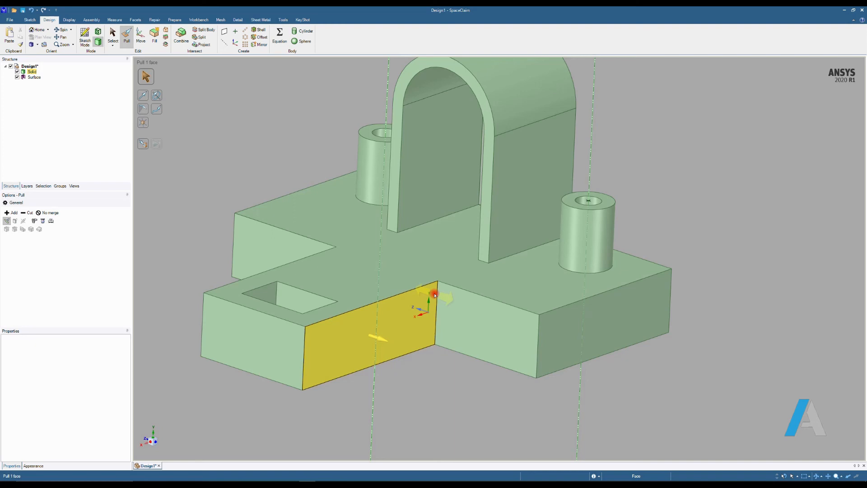
{"action": "middle_click_drag", "start_coordinate": [434, 287], "coordinate": [438, 292]}
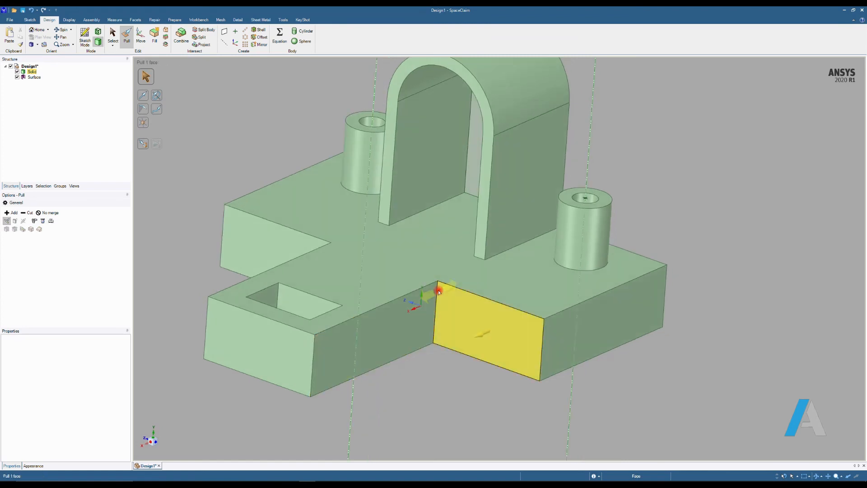
{"action": "scroll", "coordinate": [439, 291], "scroll_direction": "up", "scroll_amount": 3}
{"action": "left_click", "coordinate": [429, 283]}
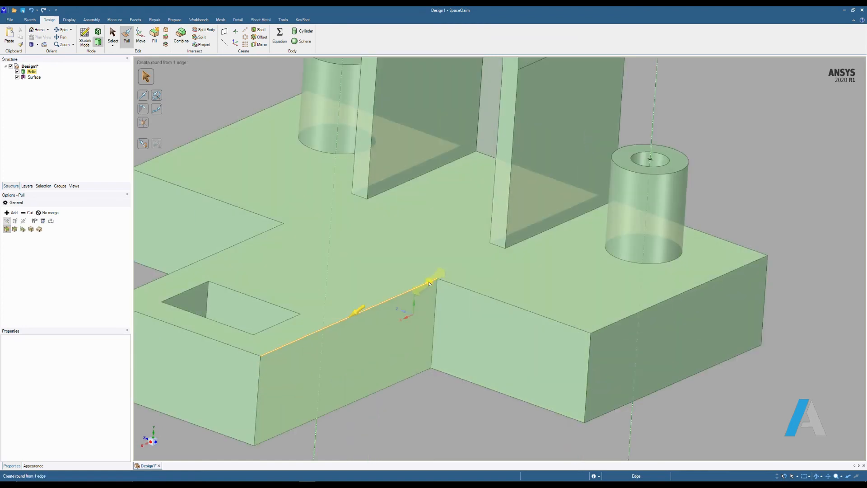
{"action": "left_click", "coordinate": [359, 315]}
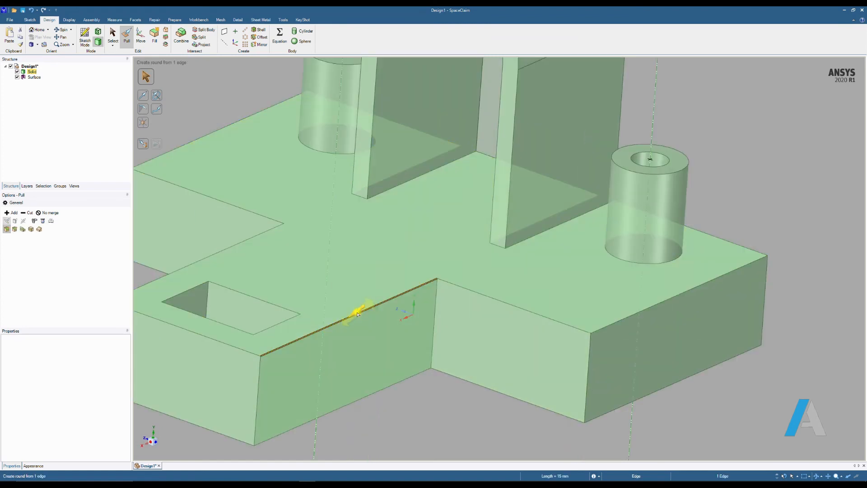
{"action": "left_click_drag", "start_coordinate": [354, 312], "coordinate": [344, 331]}
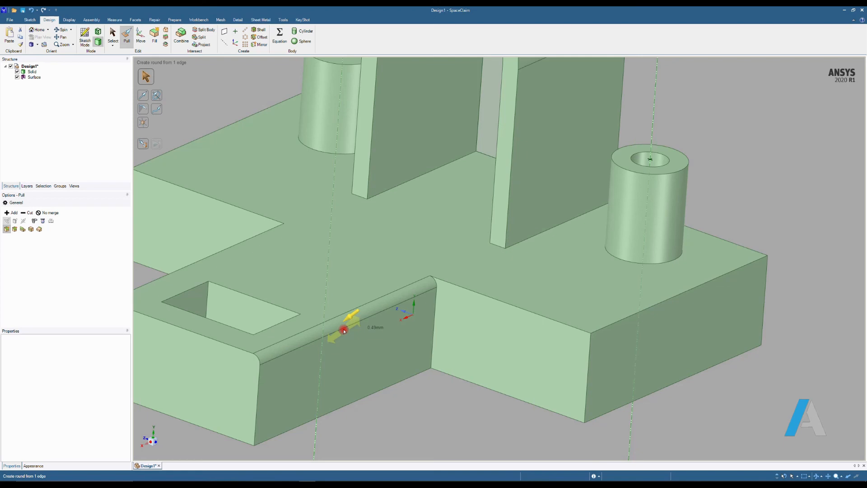
{"action": "key", "text": "space"}
{"action": "type", "text": "0.5"}
{"action": "key", "text": "Return"}
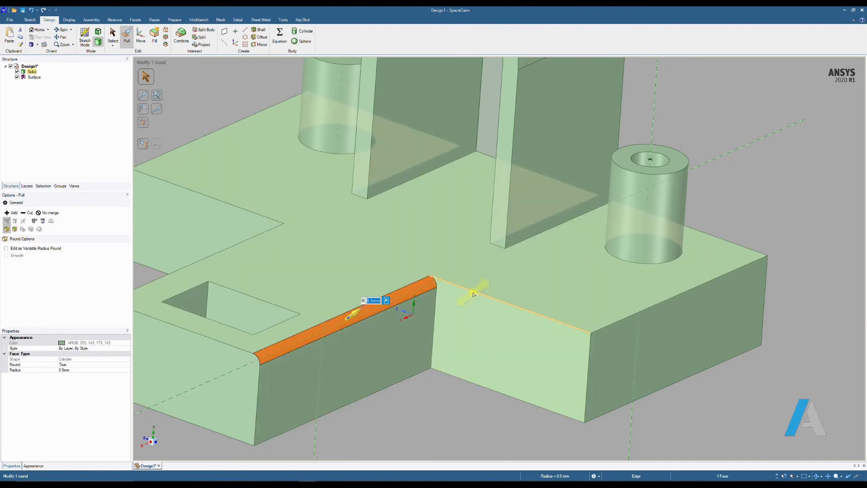
Round the crossbar's upper edge adjoining the stem at the inner corner with a 0.5 mm radius using Pull
{"action": "left_click_drag", "start_coordinate": [474, 294], "coordinate": [469, 300]}
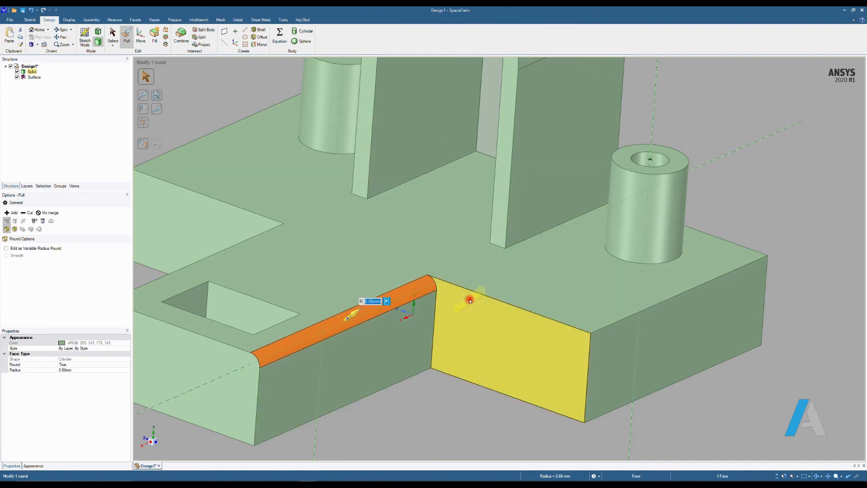
{"action": "key", "text": "ctrl+z"}
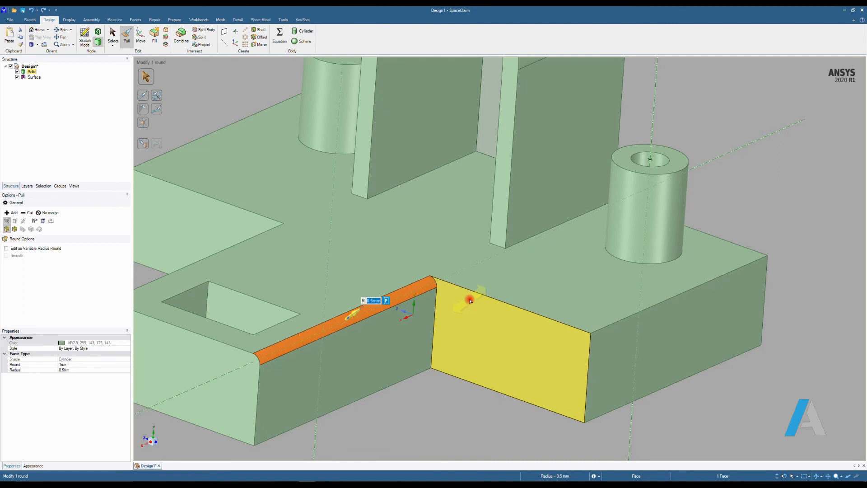
{"action": "left_click", "coordinate": [492, 297]}
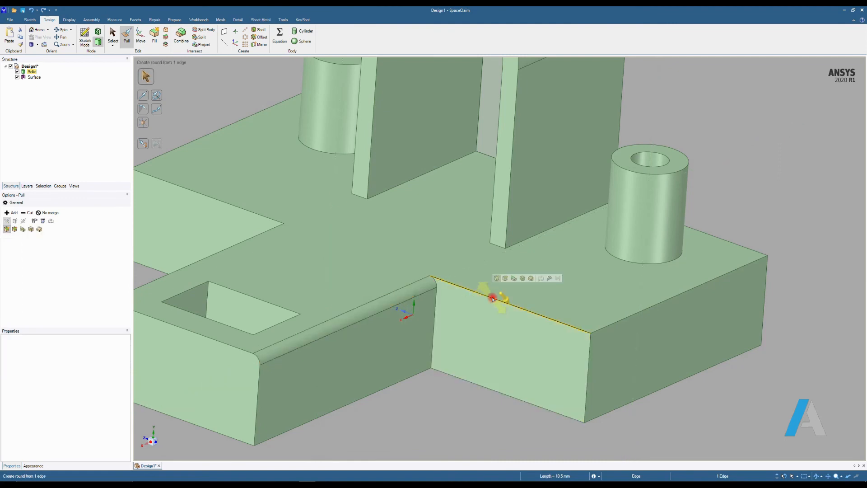
{"action": "left_click_drag", "start_coordinate": [492, 298], "coordinate": [491, 327]}
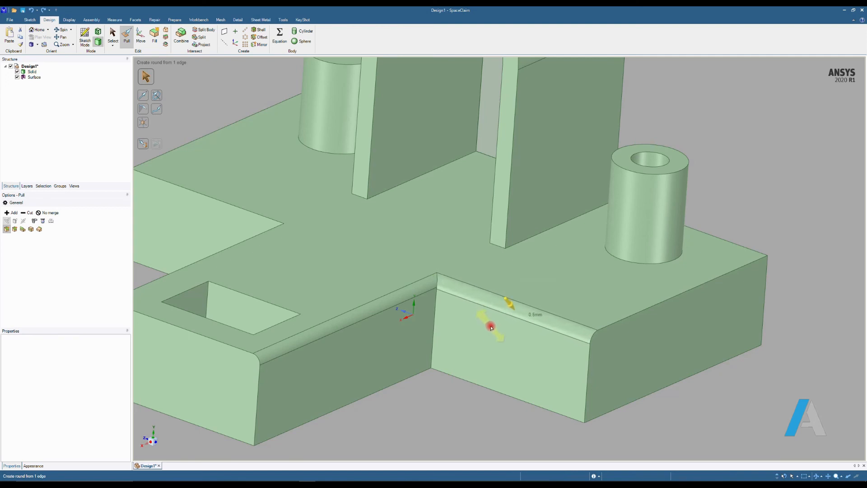
{"action": "key", "text": "space"}
{"action": "type", "text": "0.5"}
{"action": "key", "text": "Return"}
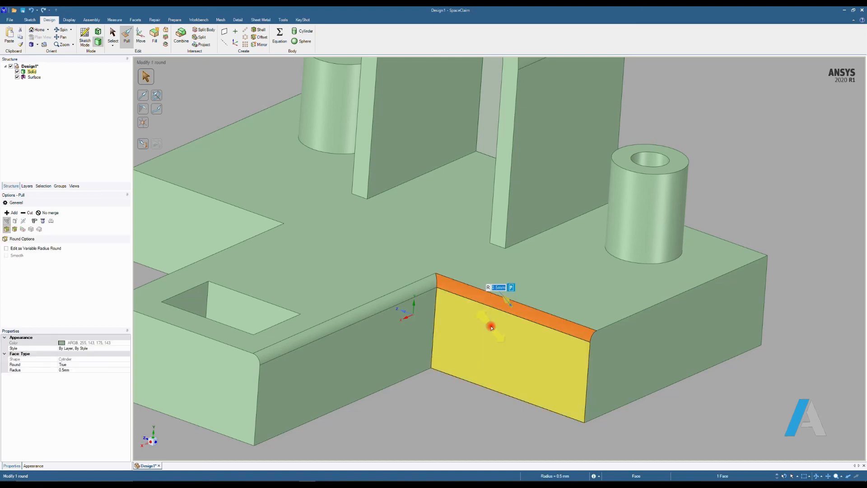
{"action": "left_click", "coordinate": [435, 308]}
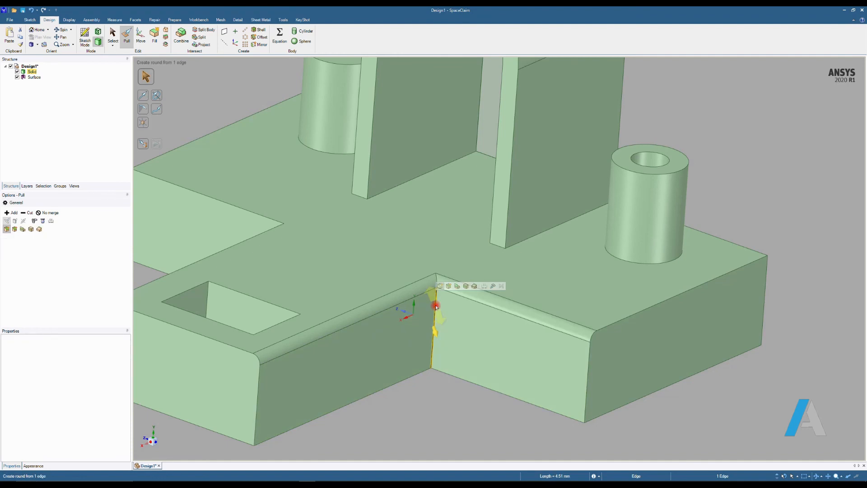
{"action": "left_click", "coordinate": [437, 287], "text": "ctrl"}
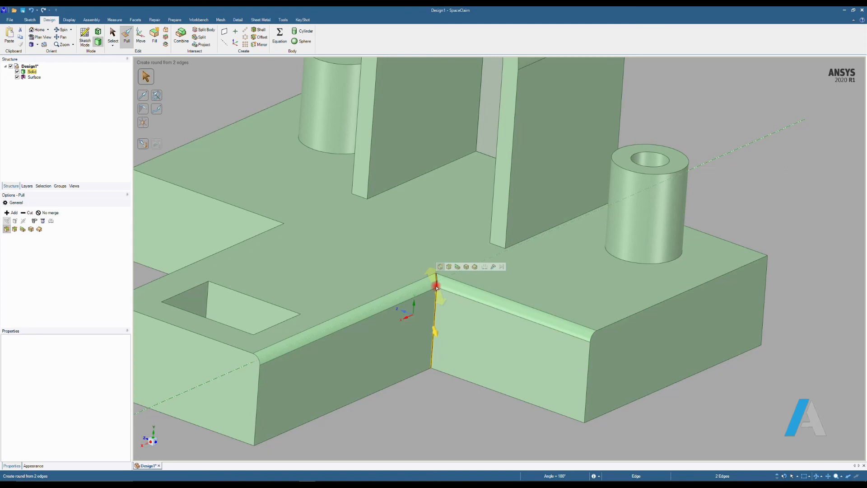
{"action": "left_click", "coordinate": [429, 401]}
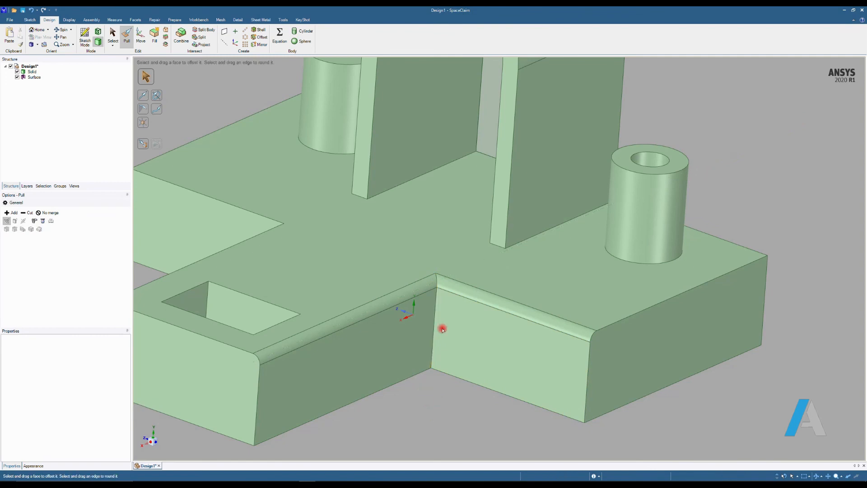
{"action": "left_click", "coordinate": [438, 296]}
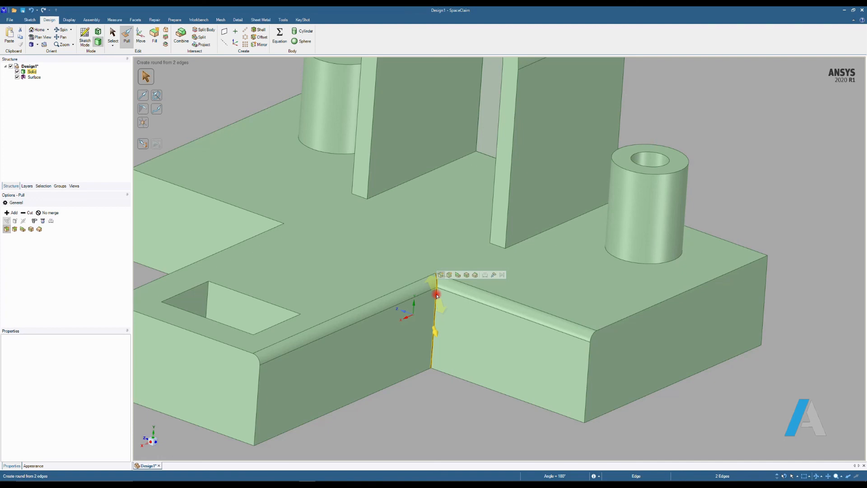
{"action": "key", "text": "Escape"}
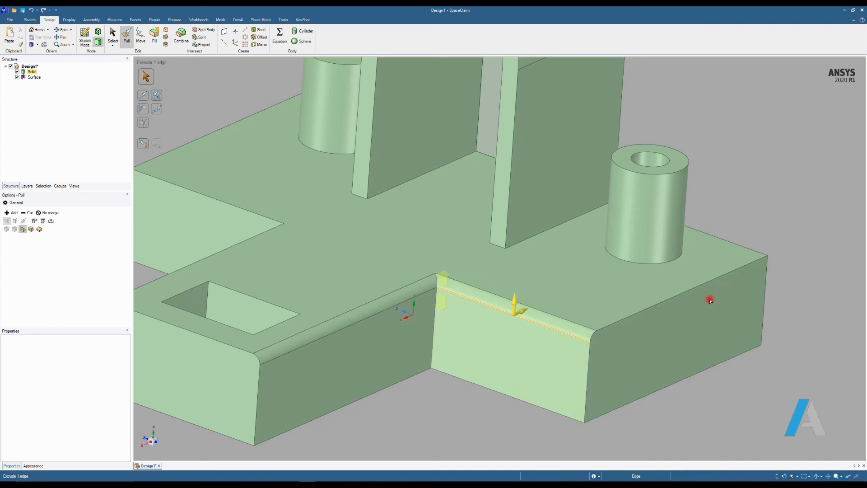
{"action": "double_click", "coordinate": [644, 311]}
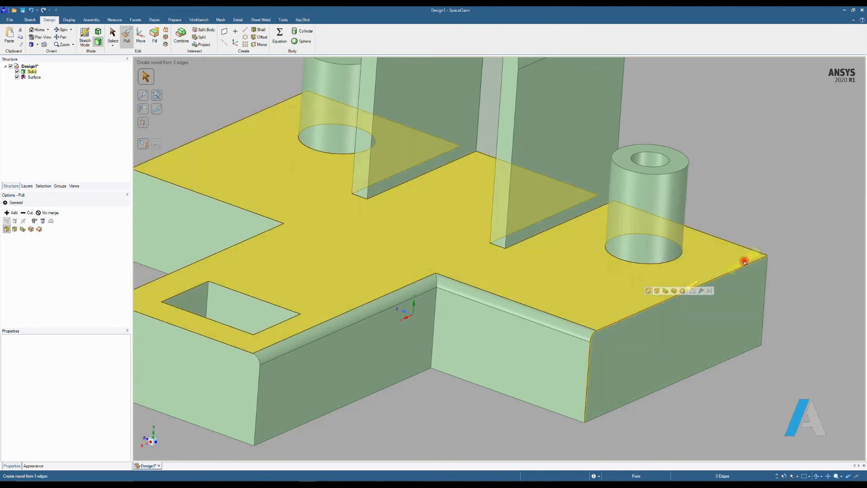
{"action": "double_click", "coordinate": [624, 320]}
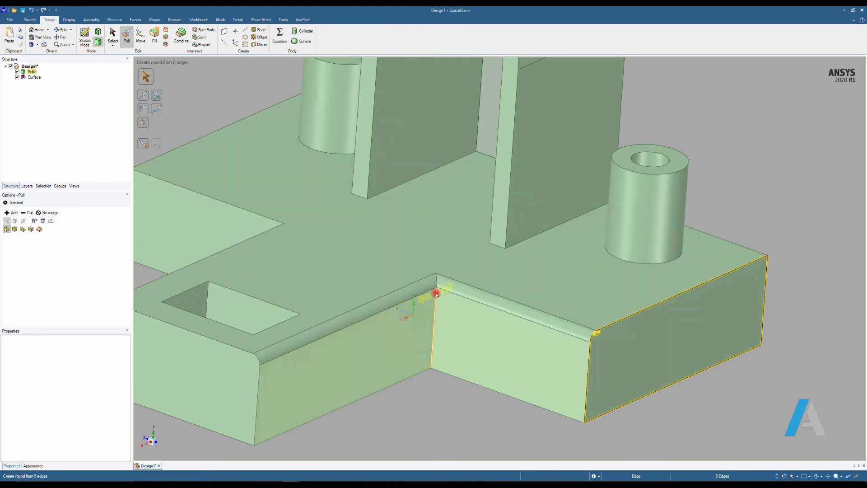
Round the vertical inner corner edge between stem and crossbar, including its short upper continuation, with a 0.5 mm radius
{"action": "left_click", "coordinate": [436, 294]}
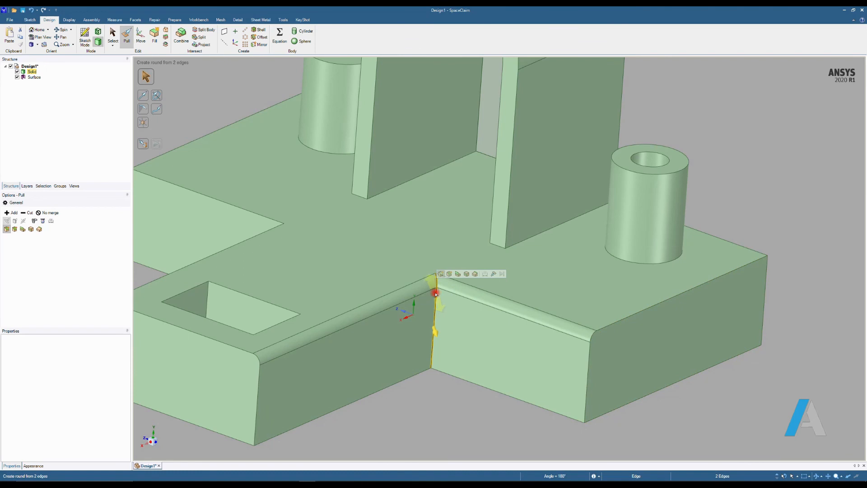
{"action": "mouse_move", "coordinate": [441, 295]}
{"action": "left_mouse_down"}
{"action": "mouse_move", "coordinate": [458, 305]}
{"action": "mouse_move", "coordinate": [450, 306]}
{"action": "left_mouse_up"}
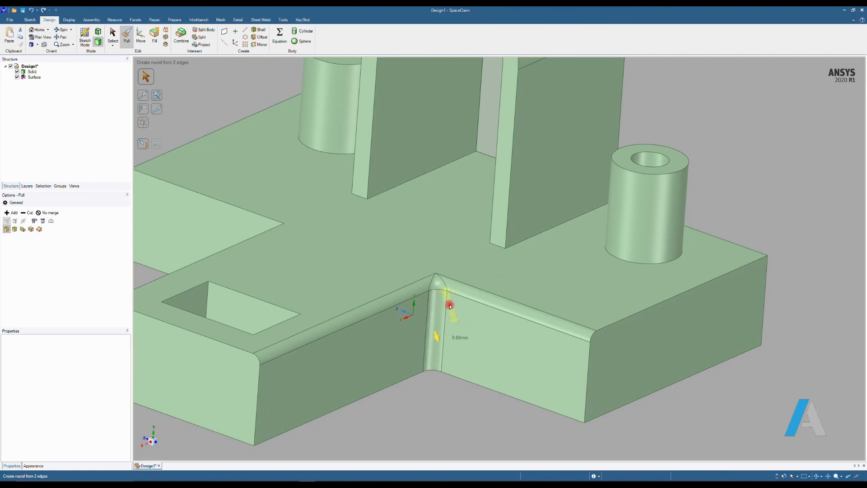
{"action": "key", "text": "space"}
{"action": "type", "text": "0.5"}
{"action": "key", "text": "Return"}
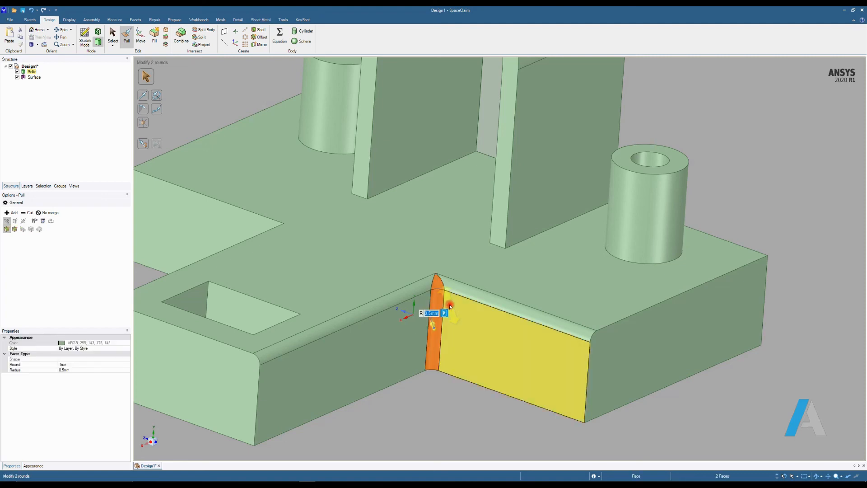
Compare the blend styles for the small round atop the inner corner and apply the torus-shaped one
{"action": "left_click", "coordinate": [436, 285]}
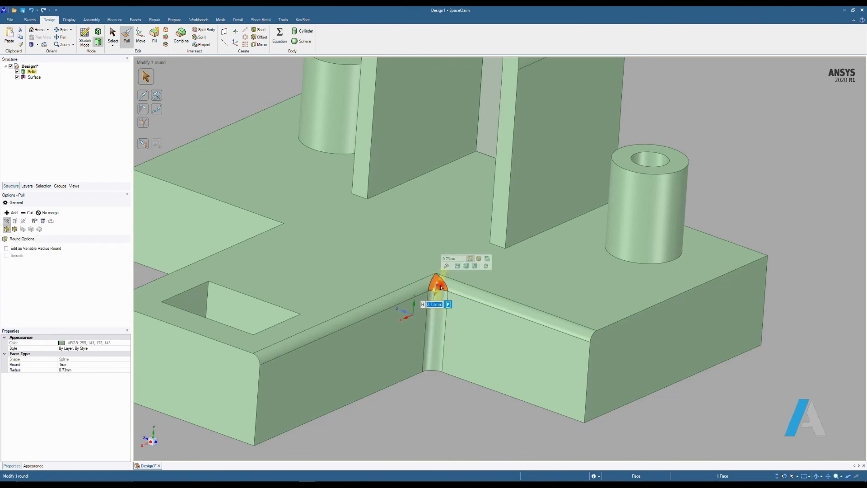
{"action": "left_click", "coordinate": [457, 267]}
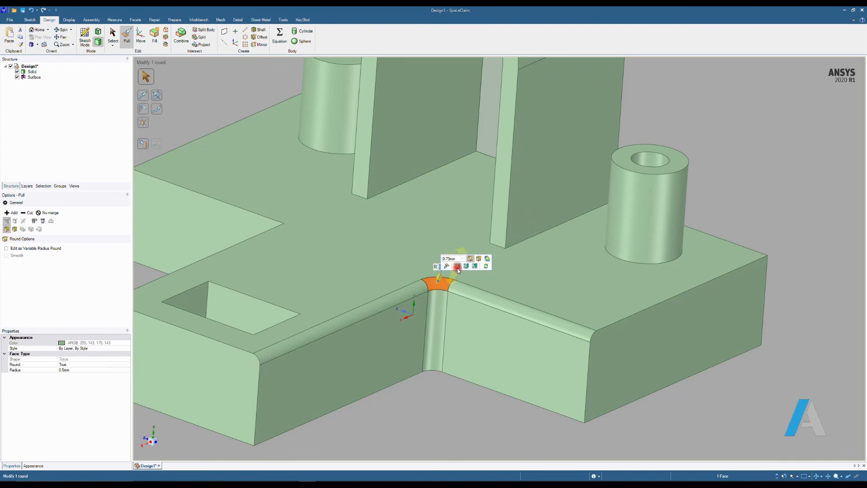
{"action": "left_click", "coordinate": [466, 266]}
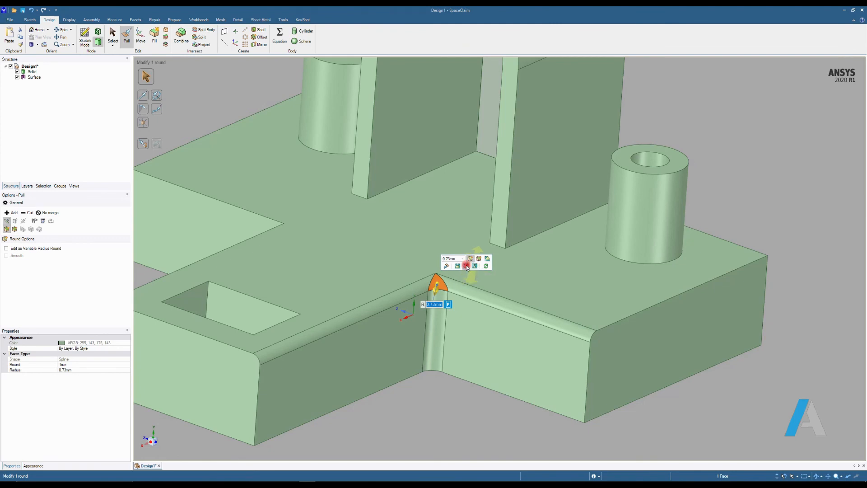
{"action": "left_click", "coordinate": [457, 267]}
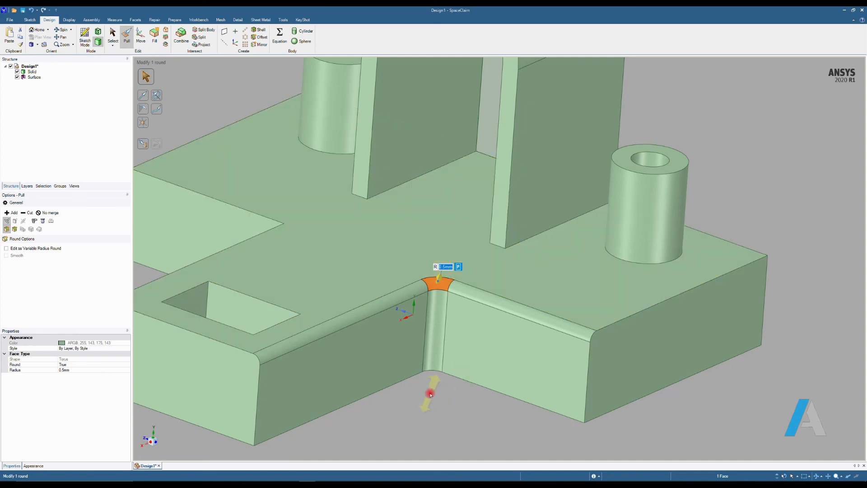
Round the stem's long upper side edge on the opposite, unrounded side of the part with a 0.5 mm radius using Pull
{"action": "scroll", "coordinate": [427, 328], "scroll_direction": "down", "scroll_amount": 5}
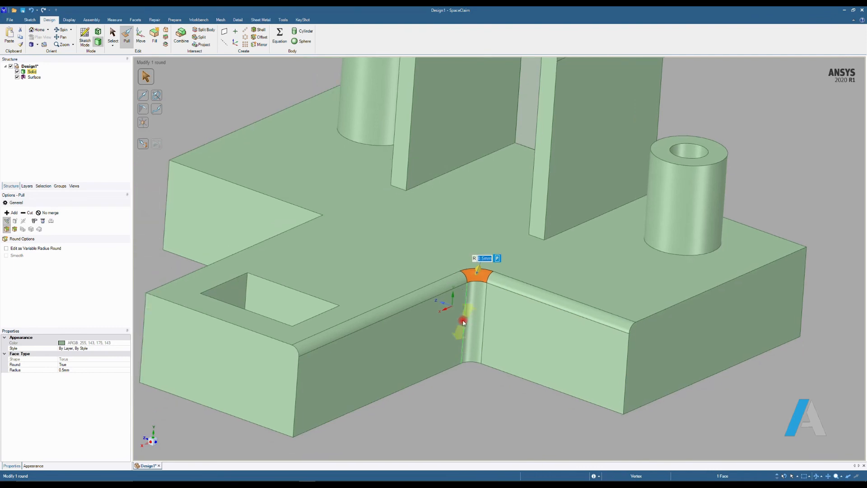
{"action": "middle_click_drag", "start_coordinate": [404, 333], "coordinate": [449, 319]}
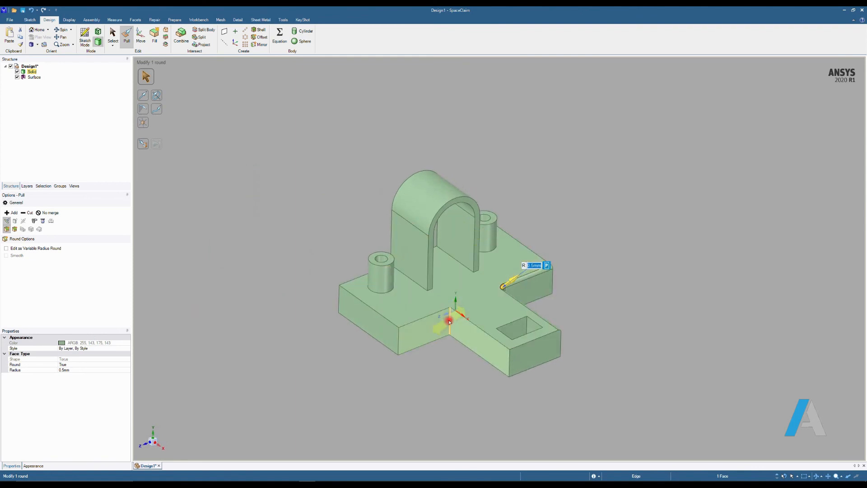
{"action": "scroll", "coordinate": [450, 330], "scroll_direction": "up", "scroll_amount": 3}
{"action": "left_click", "coordinate": [462, 293]}
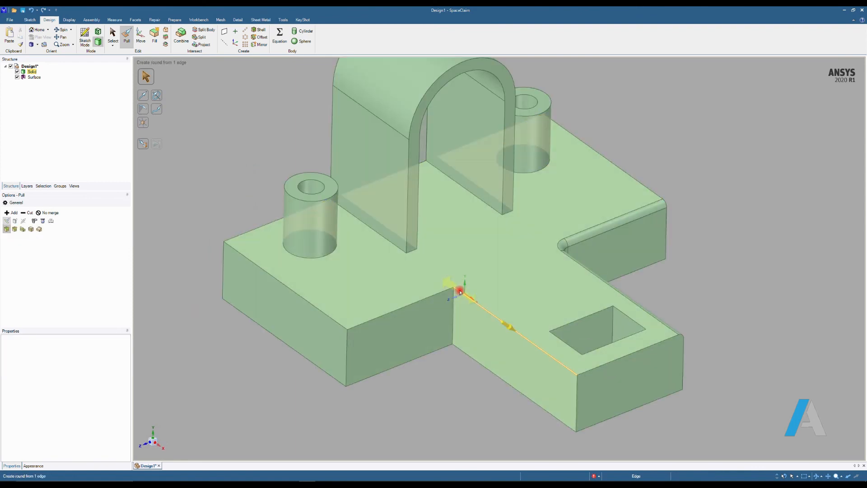
{"action": "left_click_drag", "start_coordinate": [462, 292], "coordinate": [465, 311]}
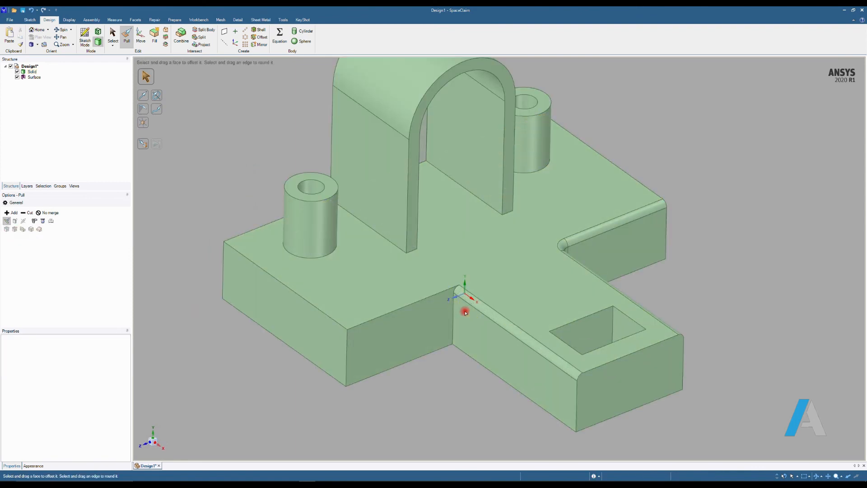
{"action": "left_click", "coordinate": [478, 302]}
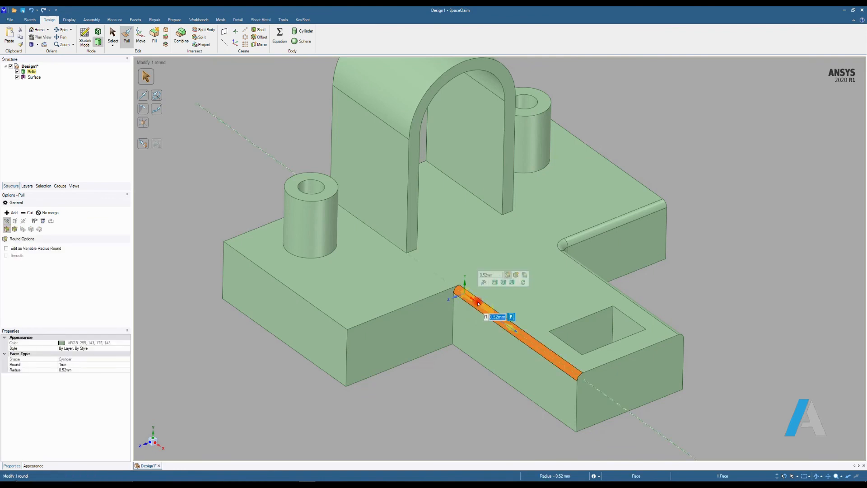
{"action": "type", "text": "0.5"}
{"action": "key", "text": "Return"}
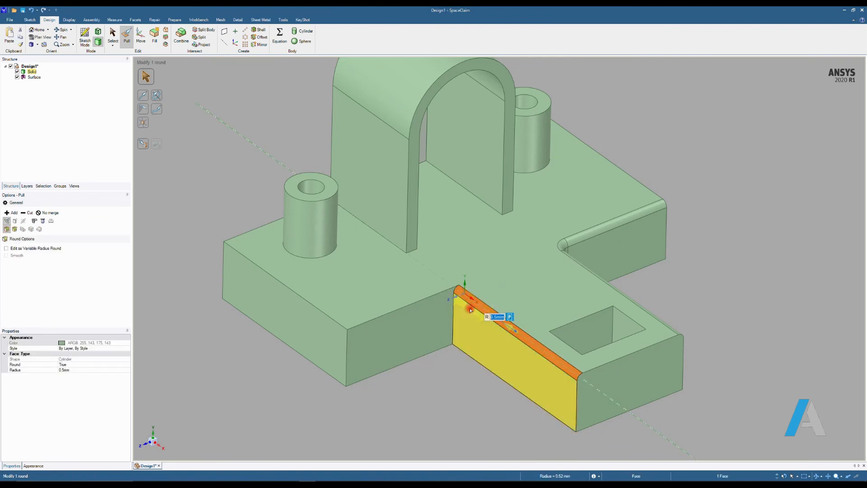
Round the crossbar's upper edge beside the second inner corner with a 0.5 mm radius
{"action": "left_click", "coordinate": [438, 293]}
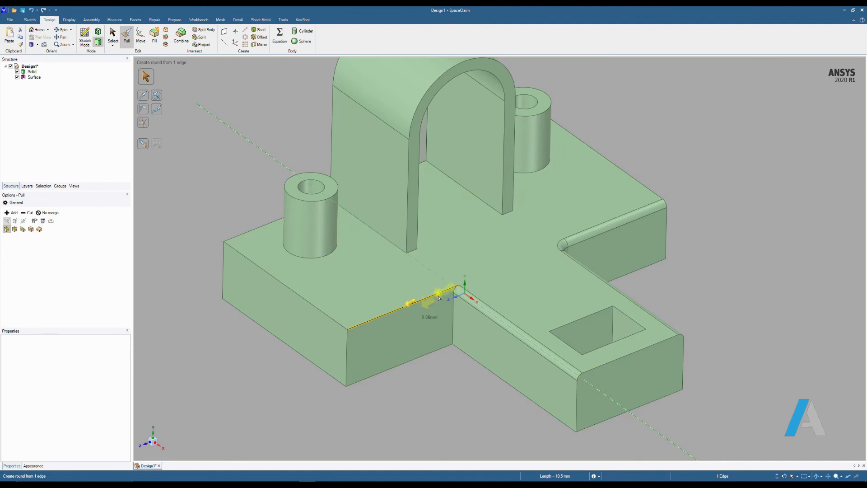
{"action": "left_click_drag", "start_coordinate": [439, 298], "coordinate": [447, 322]}
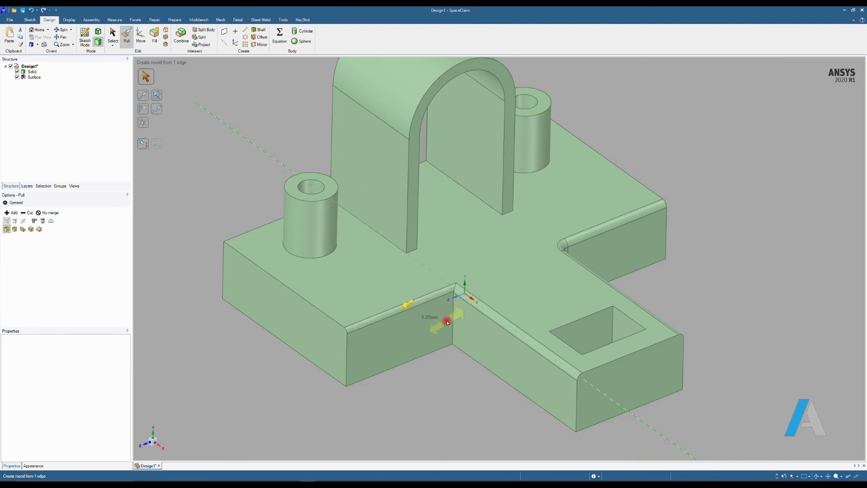
{"action": "key", "text": "space"}
{"action": "type", "text": "0.5"}
{"action": "key", "text": "Return"}
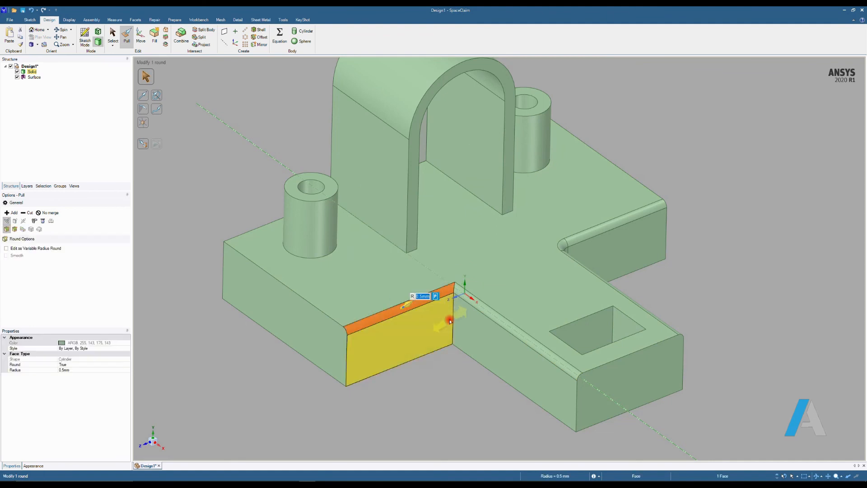
Round the second inner corner's vertical edge and its short upper continuation with a 0.5 mm radius
{"action": "left_click", "coordinate": [452, 298]}
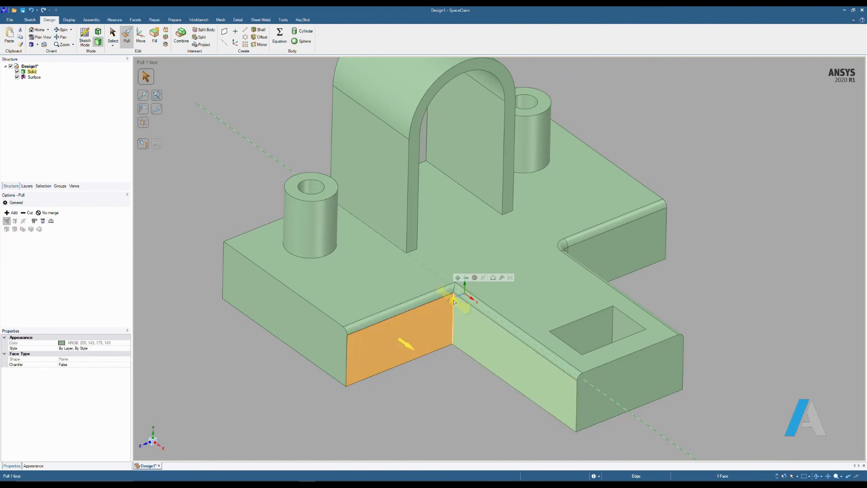
{"action": "left_click", "coordinate": [454, 301]}
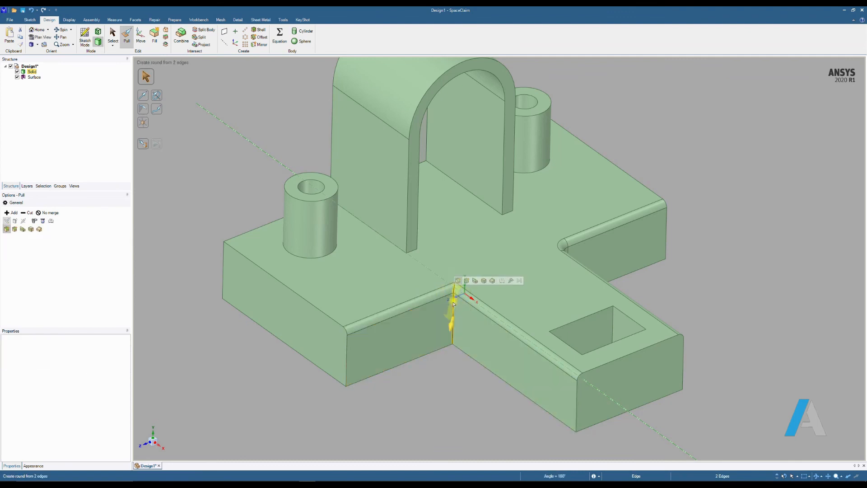
{"action": "left_click_drag", "start_coordinate": [453, 302], "coordinate": [452, 319]}
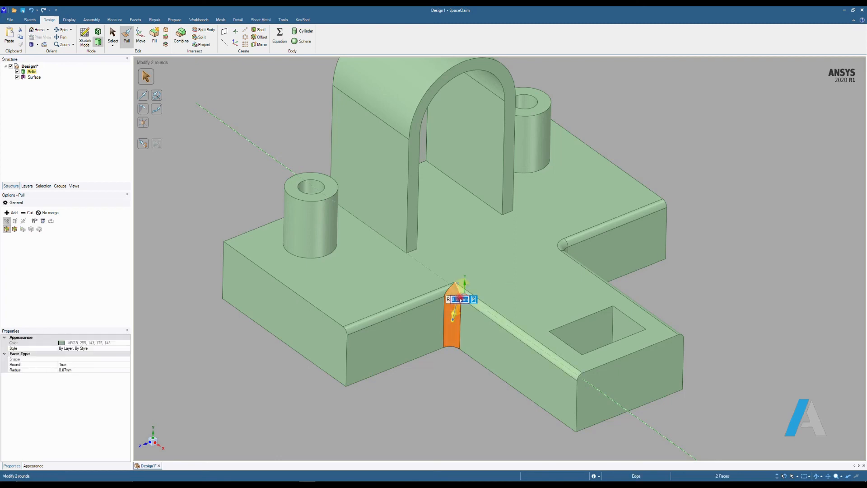
{"action": "type", "text": "0.5"}
{"action": "key", "text": "Return"}
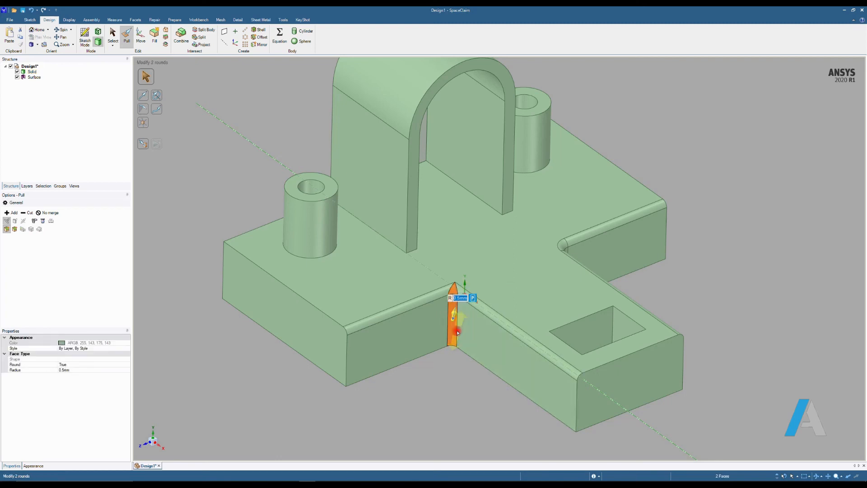
Change the small round atop the second inner corner to the torus-shaped blend and clear the selection
{"action": "left_click", "coordinate": [453, 290]}
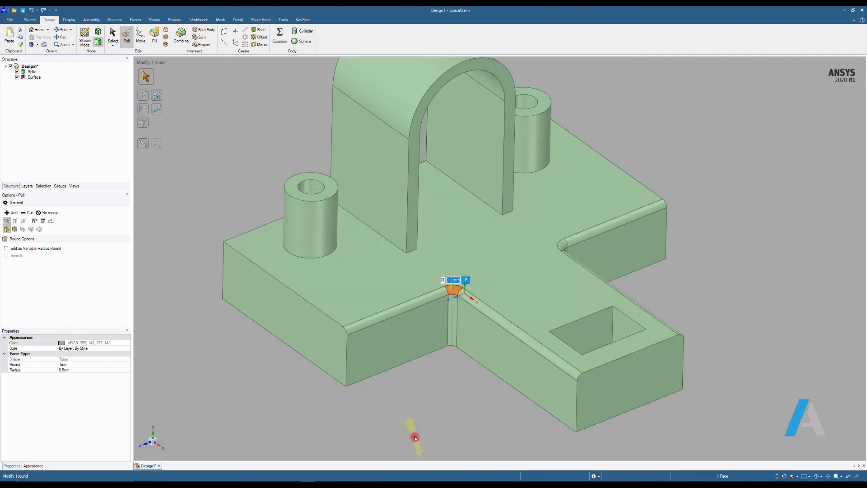
{"action": "left_click", "coordinate": [420, 380]}
{"action": "left_click", "coordinate": [433, 258]}
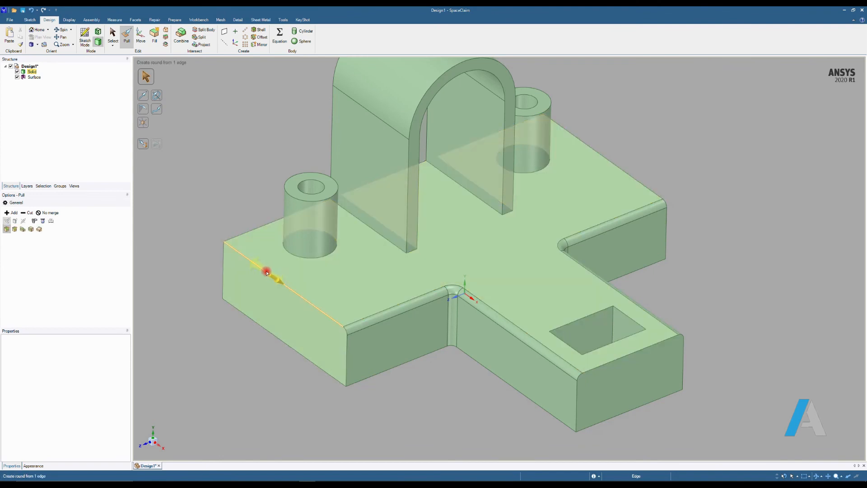
{"action": "key", "text": "Escape"}
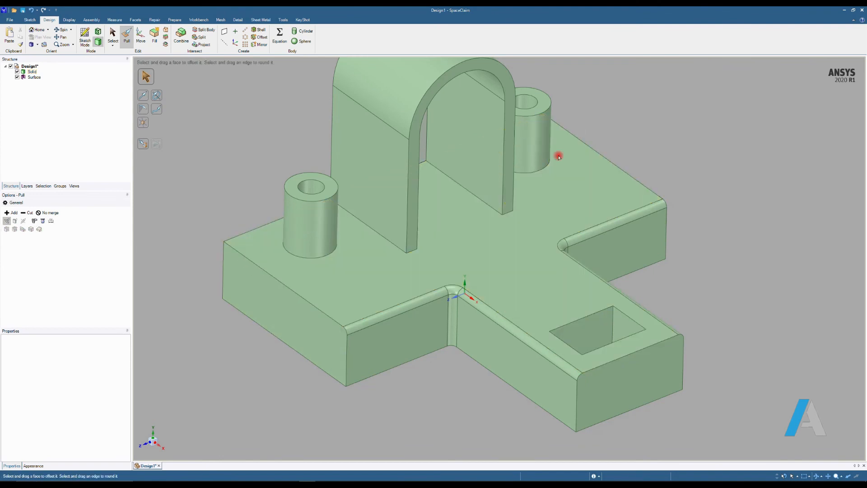
Round the crossbar's two end upper edges and the two rear upper edges beside the arch together with a radius of about 0.6 mm
{"action": "left_click", "coordinate": [274, 279]}
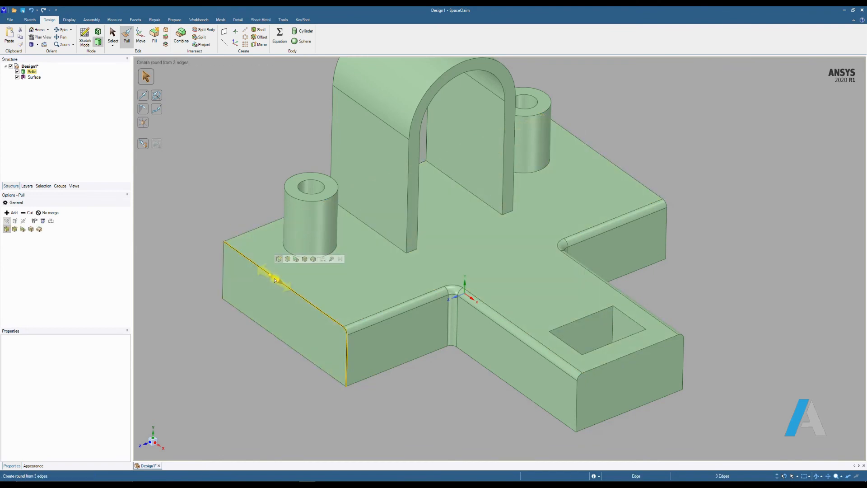
{"action": "double_click", "coordinate": [275, 279]}
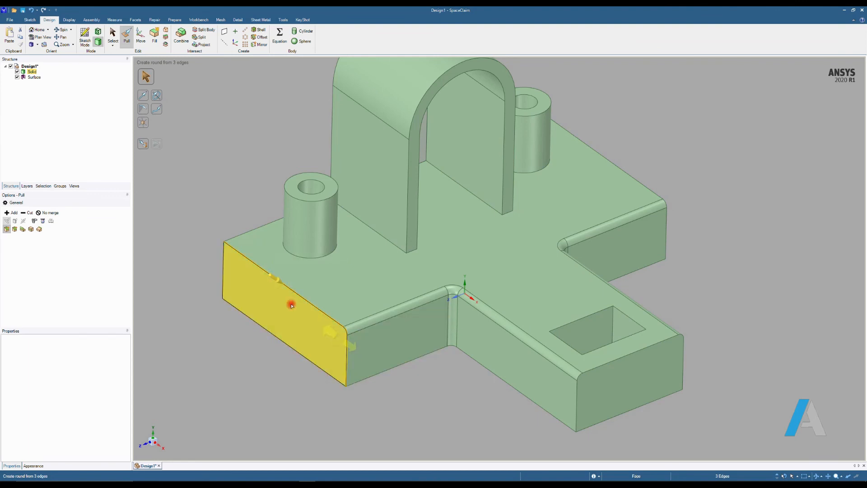
{"action": "left_click", "coordinate": [249, 251]}
{"action": "left_click", "coordinate": [249, 260]}
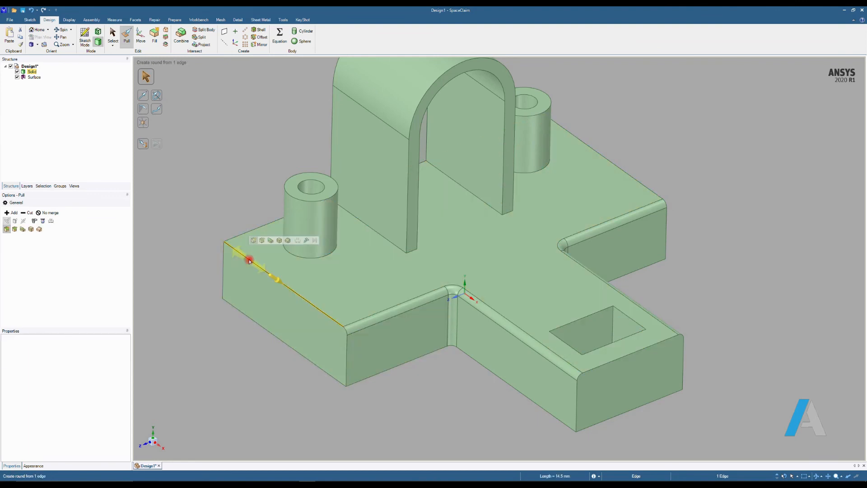
{"action": "left_click", "coordinate": [265, 226], "text": "ctrl"}
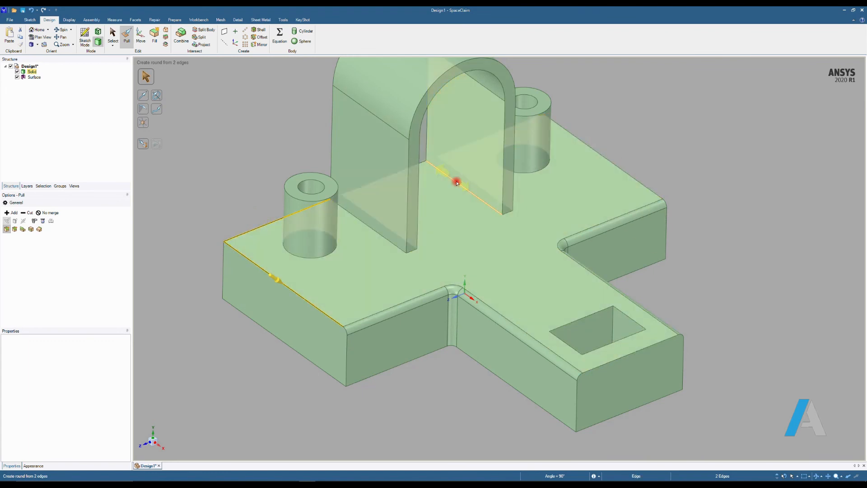
{"action": "left_click", "coordinate": [653, 191], "text": "ctrl"}
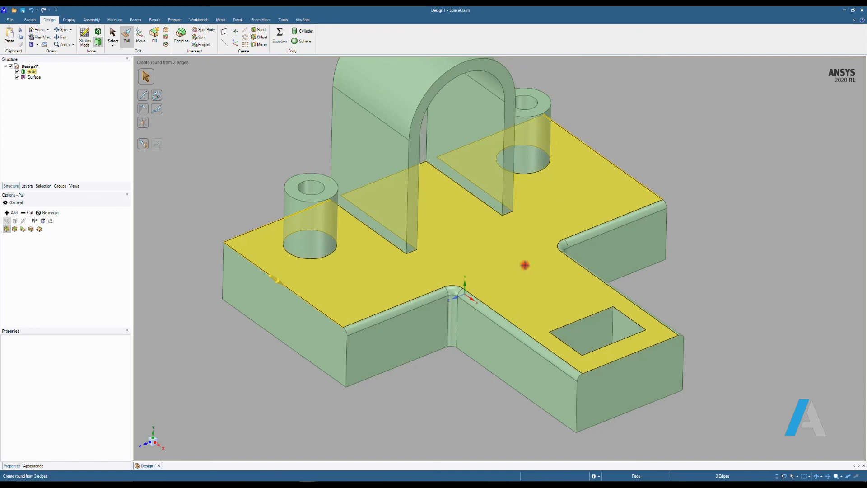
{"action": "middle_click_drag", "start_coordinate": [524, 265], "coordinate": [495, 274], "text": "shift"}
{"action": "middle_click_drag", "start_coordinate": [452, 323], "coordinate": [643, 199]}
{"action": "left_click", "coordinate": [732, 98], "text": "ctrl"}
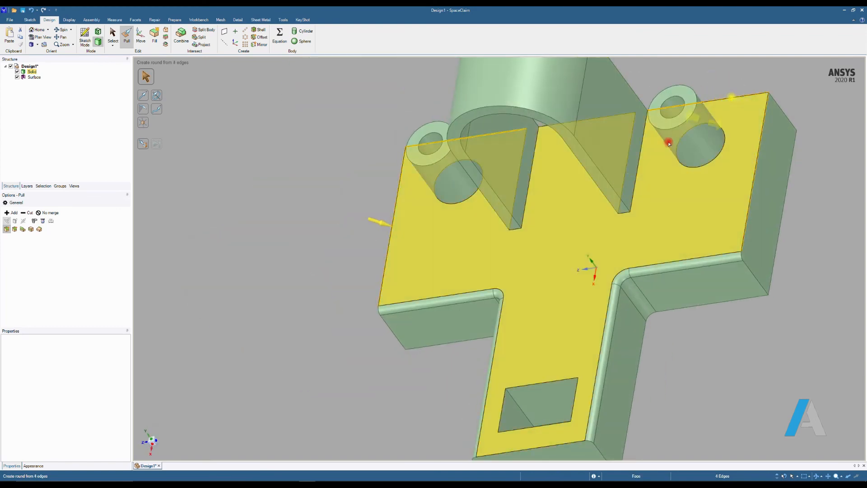
{"action": "middle_click_drag", "start_coordinate": [583, 182], "coordinate": [607, 178]}
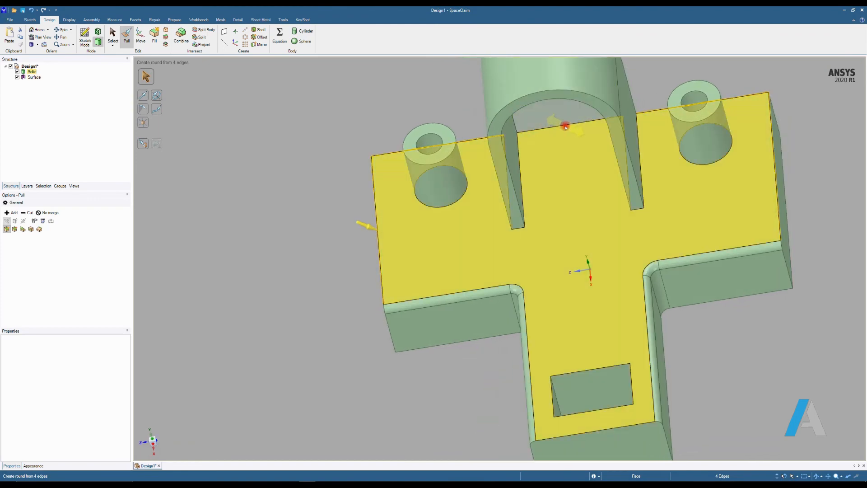
{"action": "mouse_move", "coordinate": [558, 203]}
{"action": "middle_mouse_down"}
{"action": "mouse_move", "coordinate": [594, 192]}
{"action": "mouse_move", "coordinate": [578, 194]}
{"action": "middle_mouse_up"}
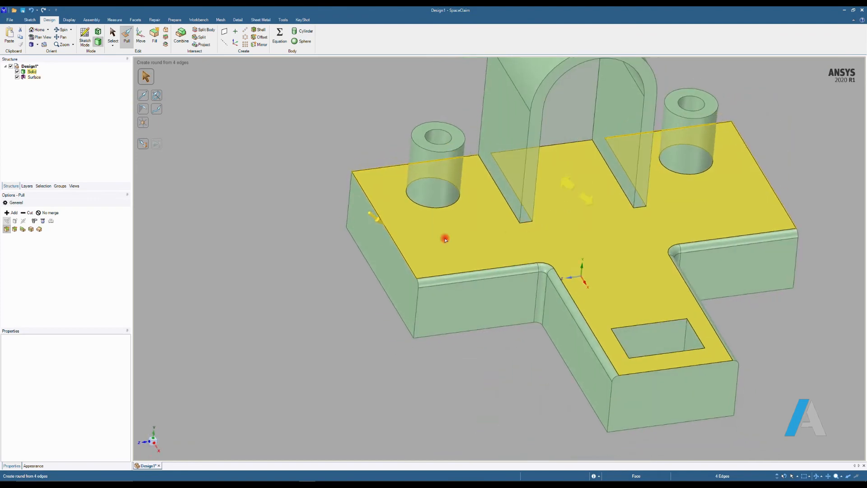
{"action": "middle_click_drag", "start_coordinate": [386, 227], "coordinate": [383, 231]}
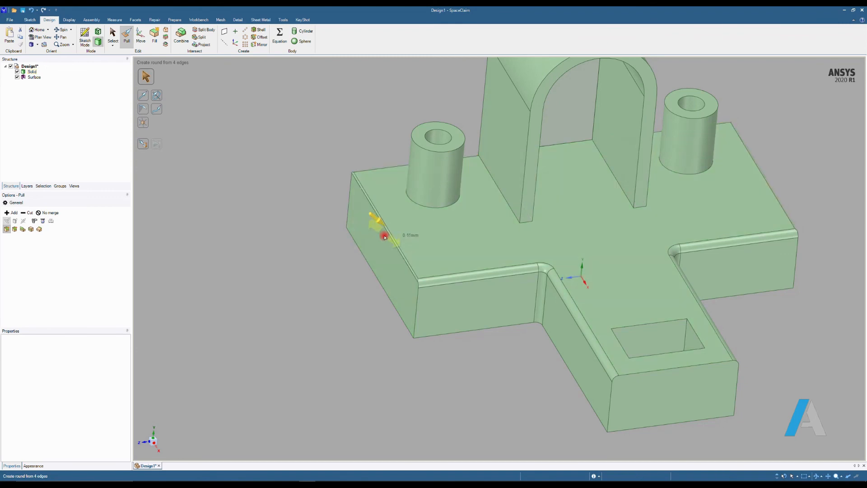
{"action": "left_click_drag", "start_coordinate": [383, 231], "coordinate": [385, 225]}
Set the radius of the four new crossbar rounds to 0.5 mm and clear the selection
{"action": "middle_click_drag", "start_coordinate": [385, 226], "coordinate": [417, 201]}
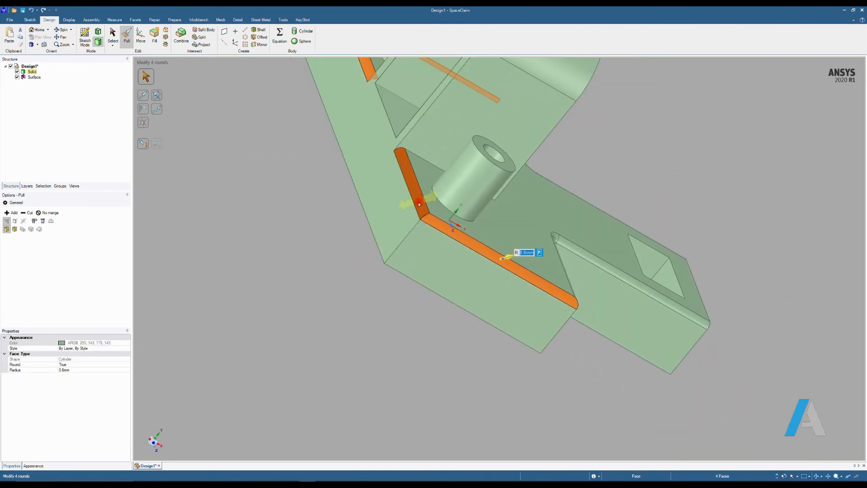
{"action": "scroll", "coordinate": [420, 216], "scroll_direction": "down", "scroll_amount": 3}
{"action": "middle_click_drag", "start_coordinate": [422, 236], "coordinate": [333, 155]}
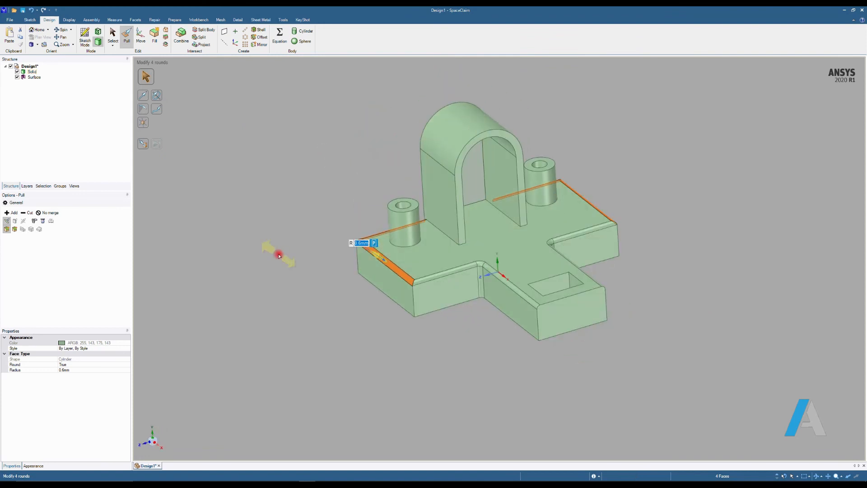
{"action": "type", "text": "0.5"}
{"action": "key", "text": "Return"}
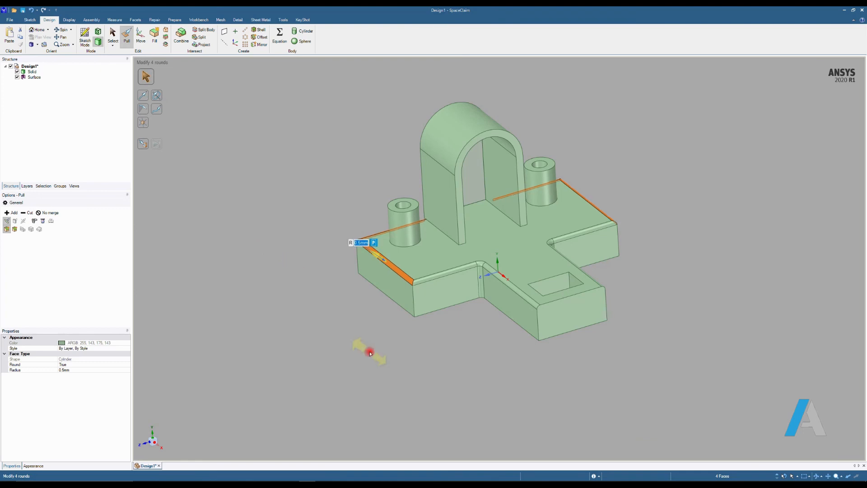
{"action": "left_click", "coordinate": [385, 323]}
{"action": "left_click", "coordinate": [492, 243]}
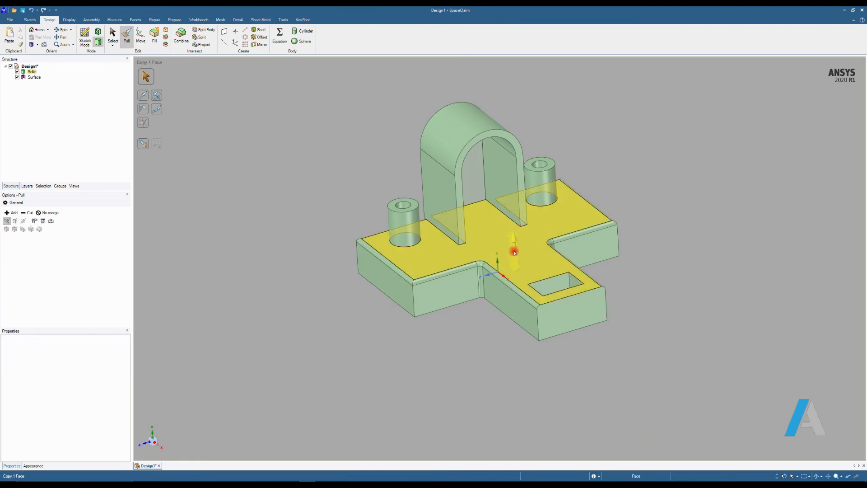
{"action": "middle_click_drag", "start_coordinate": [512, 250], "coordinate": [422, 251], "text": "shift"}
{"action": "middle_click_drag", "start_coordinate": [442, 295], "coordinate": [572, 181]}
{"action": "middle_click_drag", "start_coordinate": [551, 223], "coordinate": [532, 259], "text": "shift"}
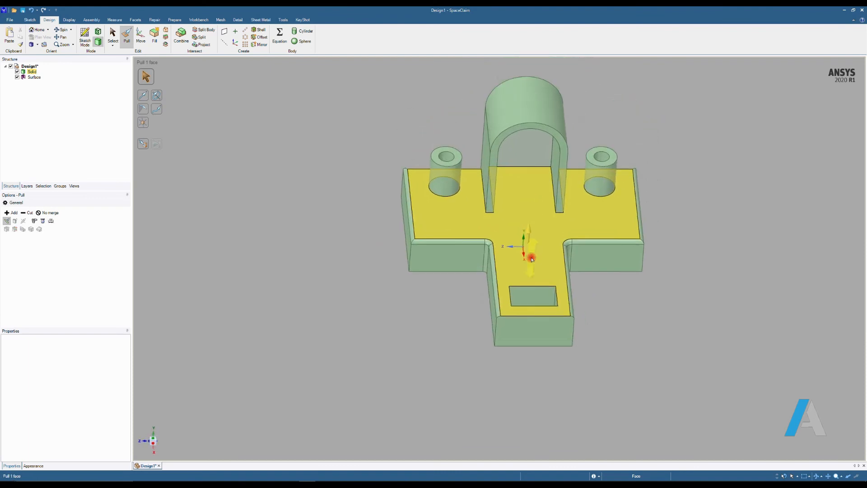